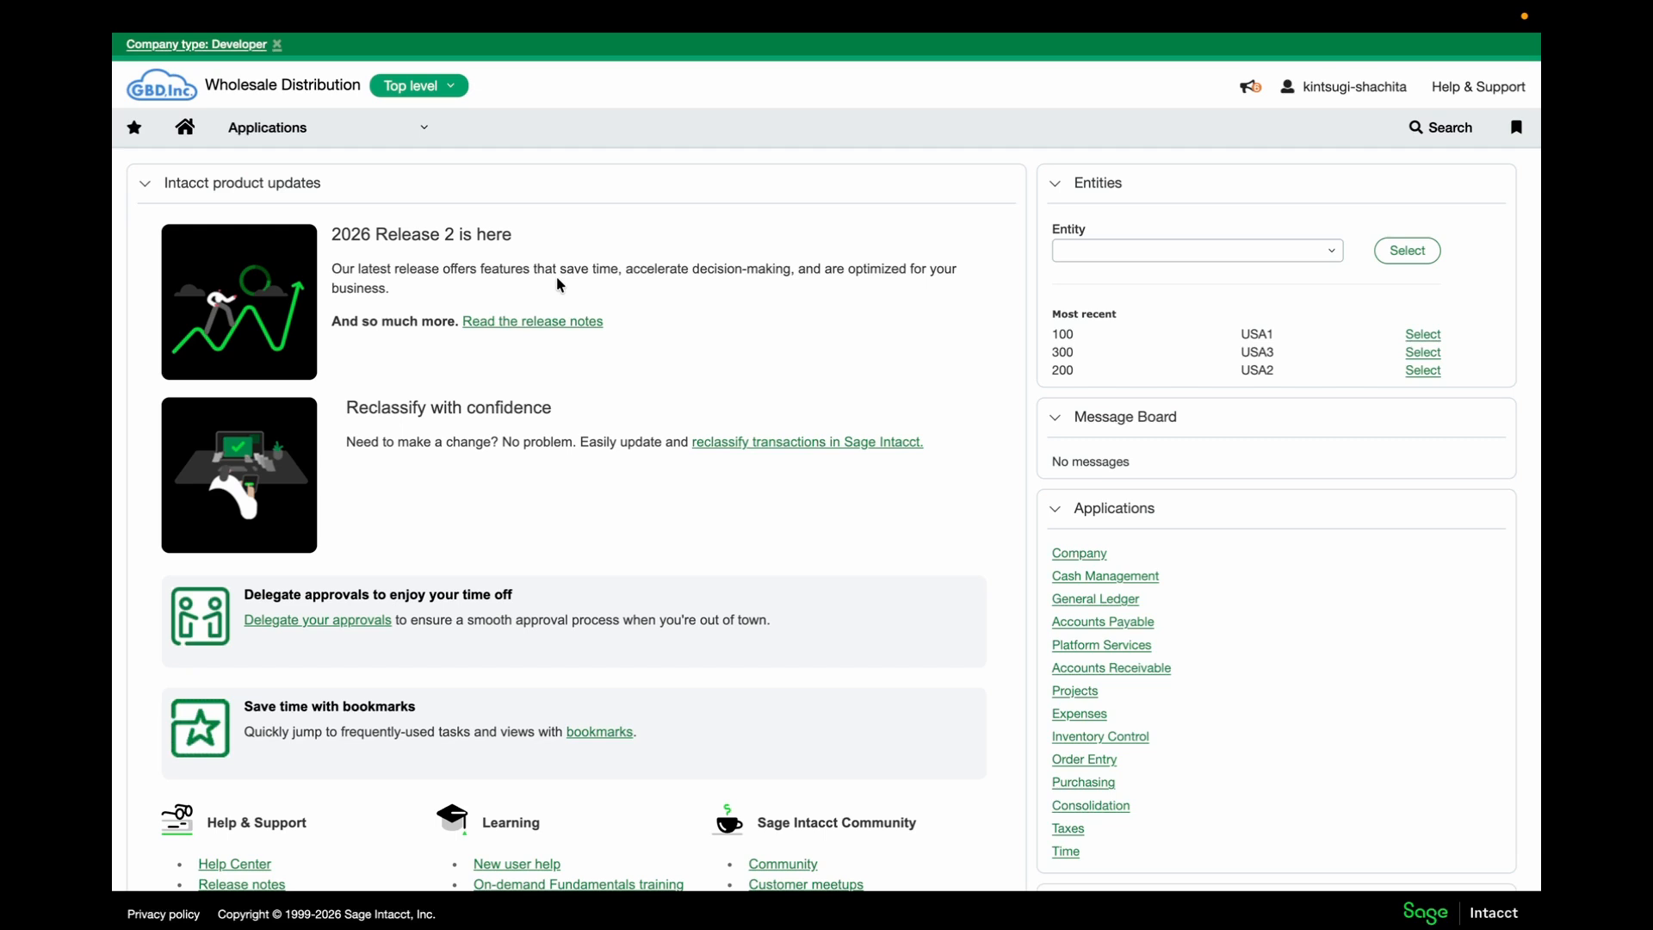
Open the Applications menu from the Wholesale Distribution home page
{"action": "left_click", "coordinate": [355, 134]}
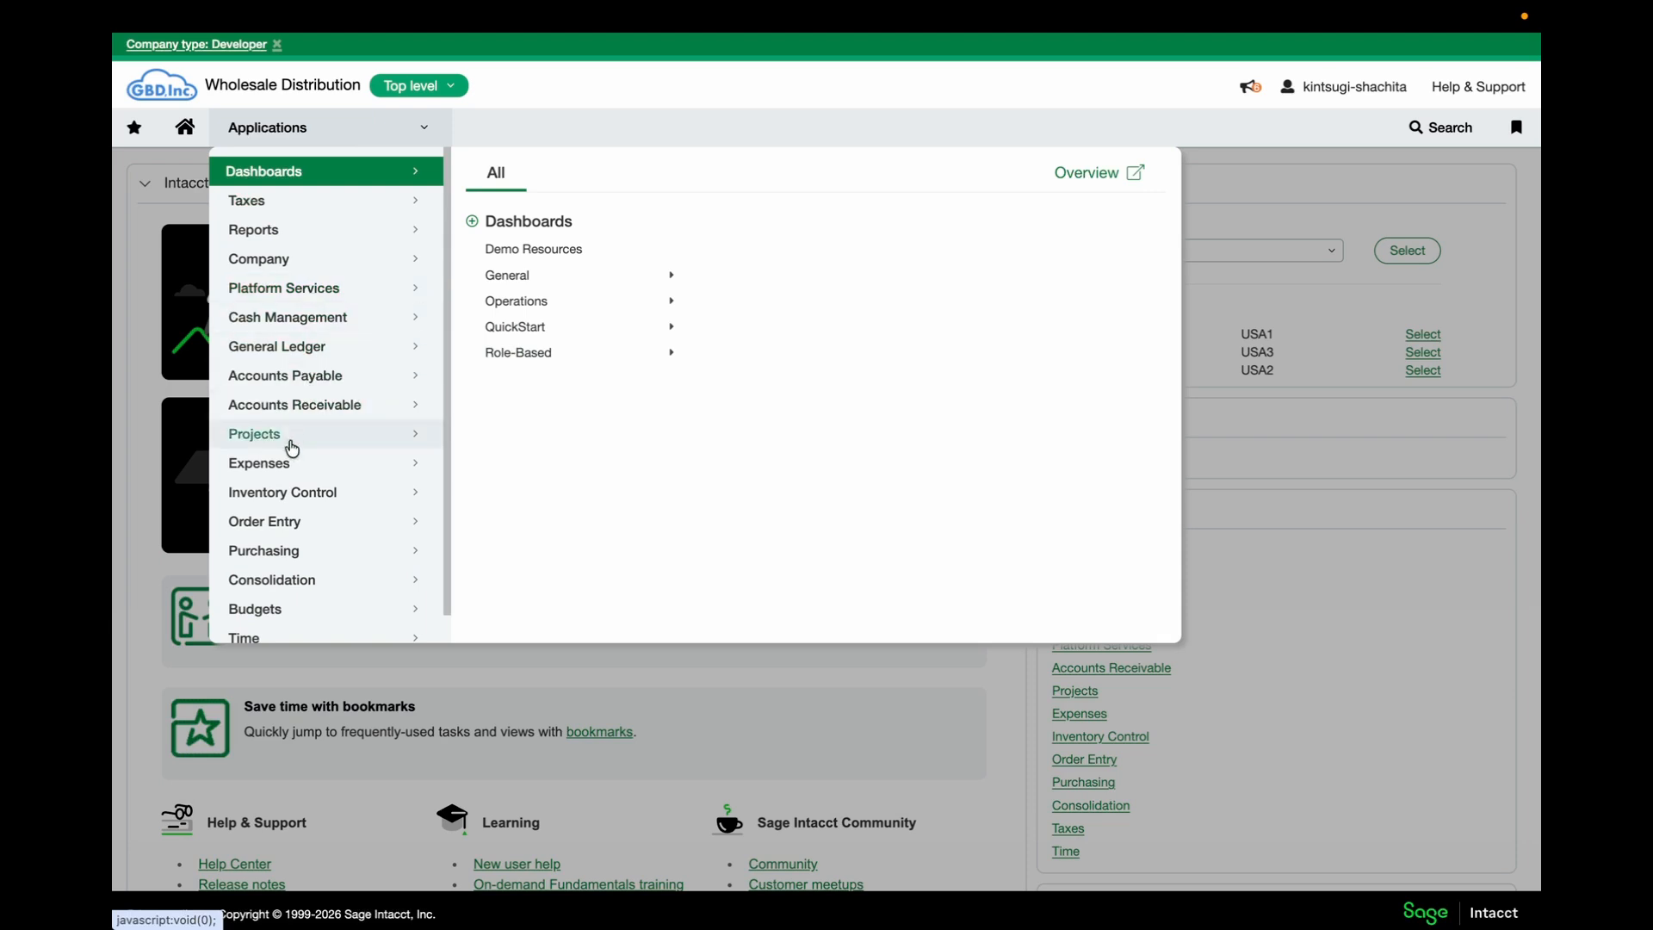
Look through the Inventory Control Items and AR Customers lists, then open the AR Invoices list
{"action": "left_click", "coordinate": [287, 508]}
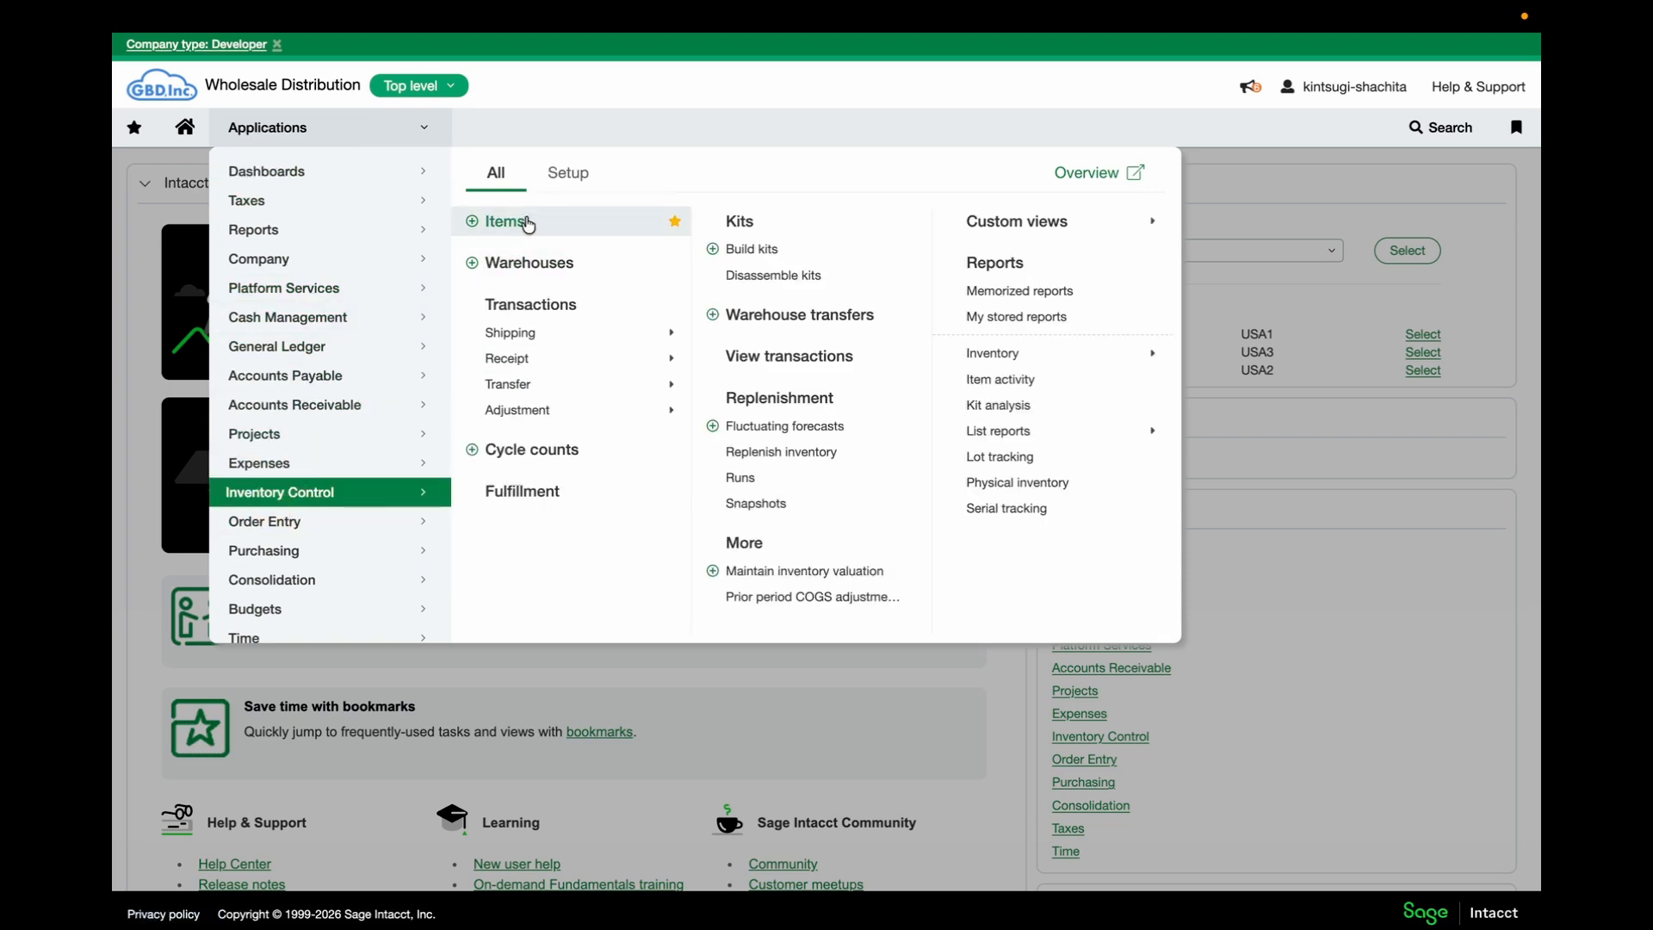
{"action": "left_click", "coordinate": [529, 217]}
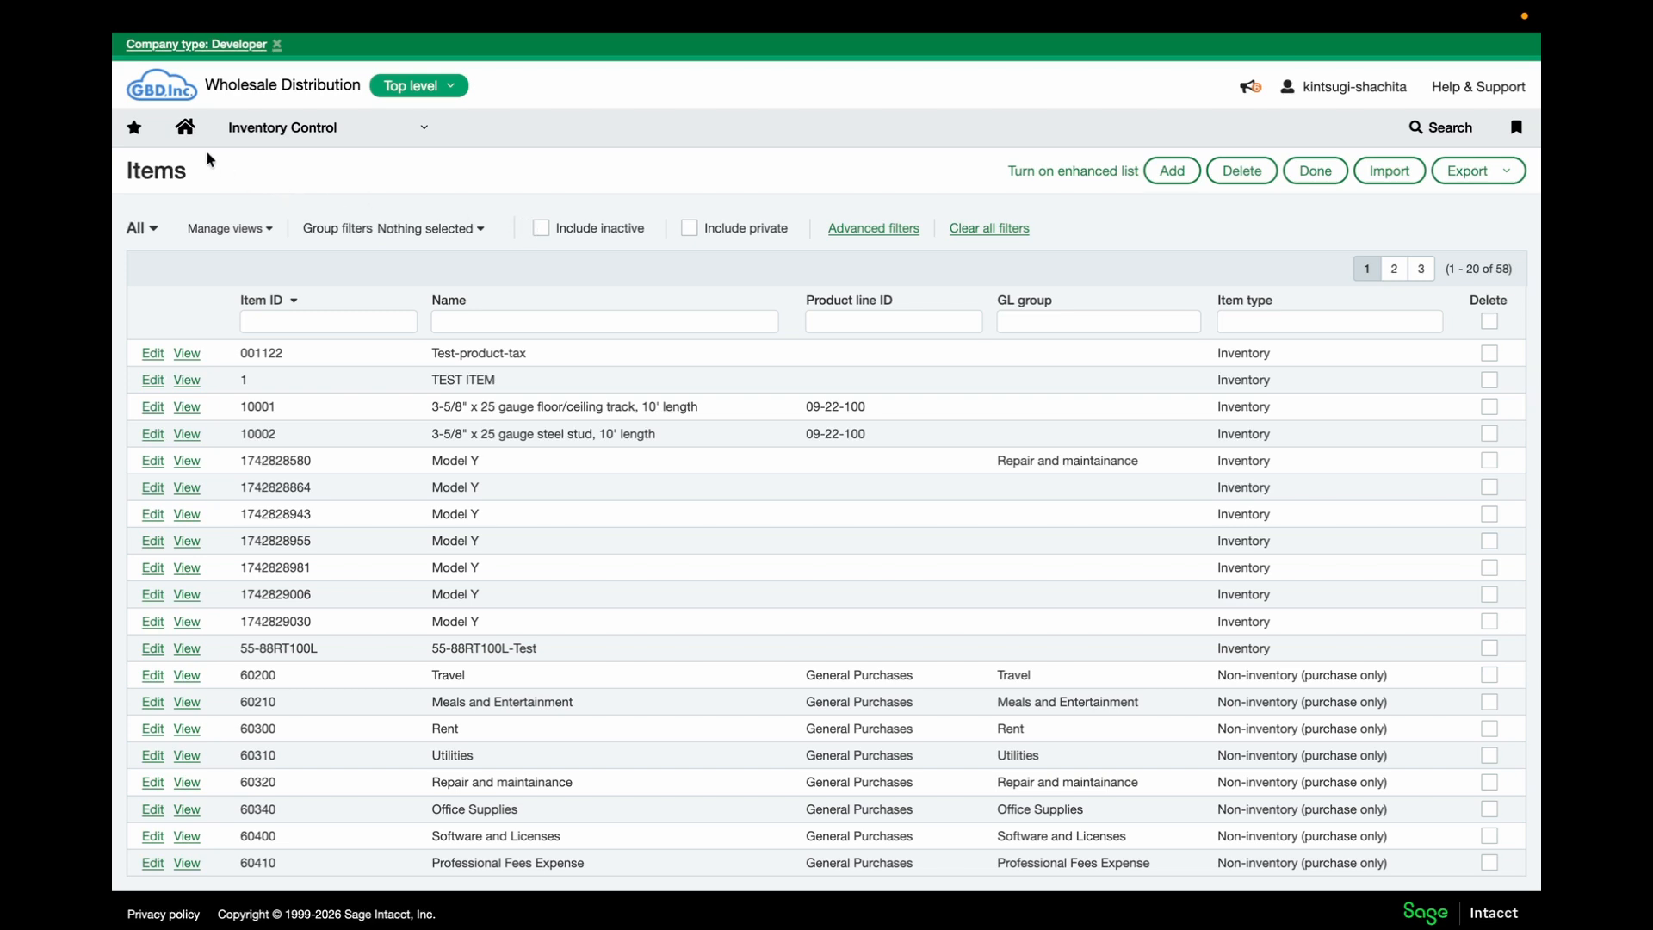
{"action": "left_click", "coordinate": [289, 129]}
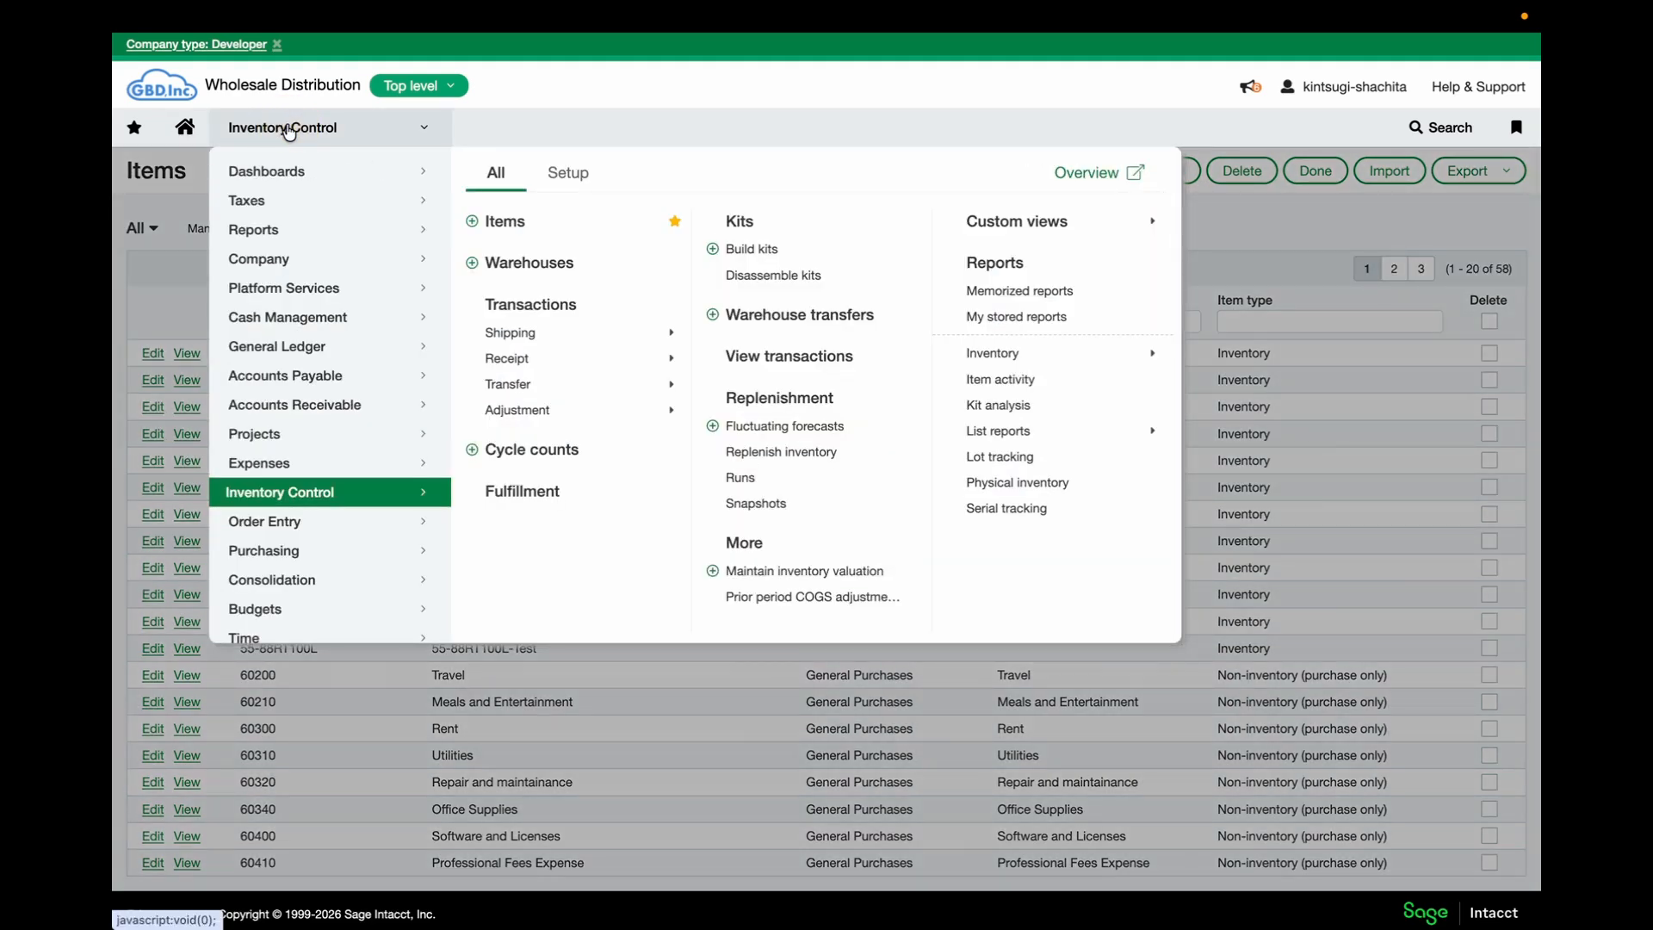
{"action": "left_click", "coordinate": [278, 414]}
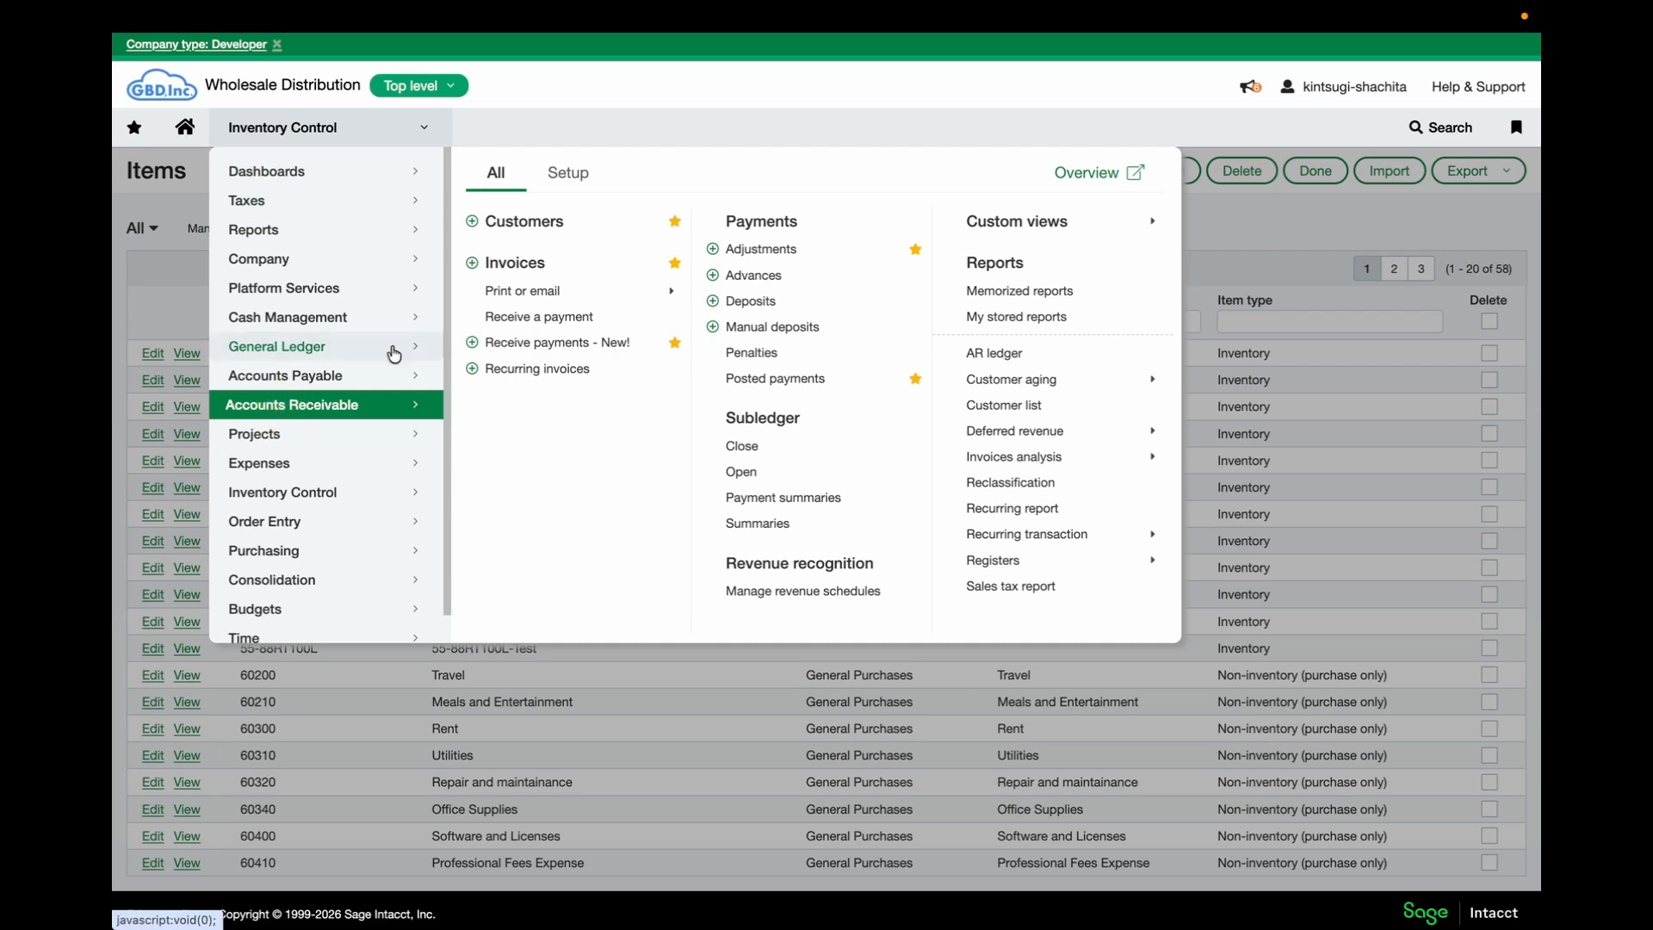
{"action": "left_click", "coordinate": [539, 220]}
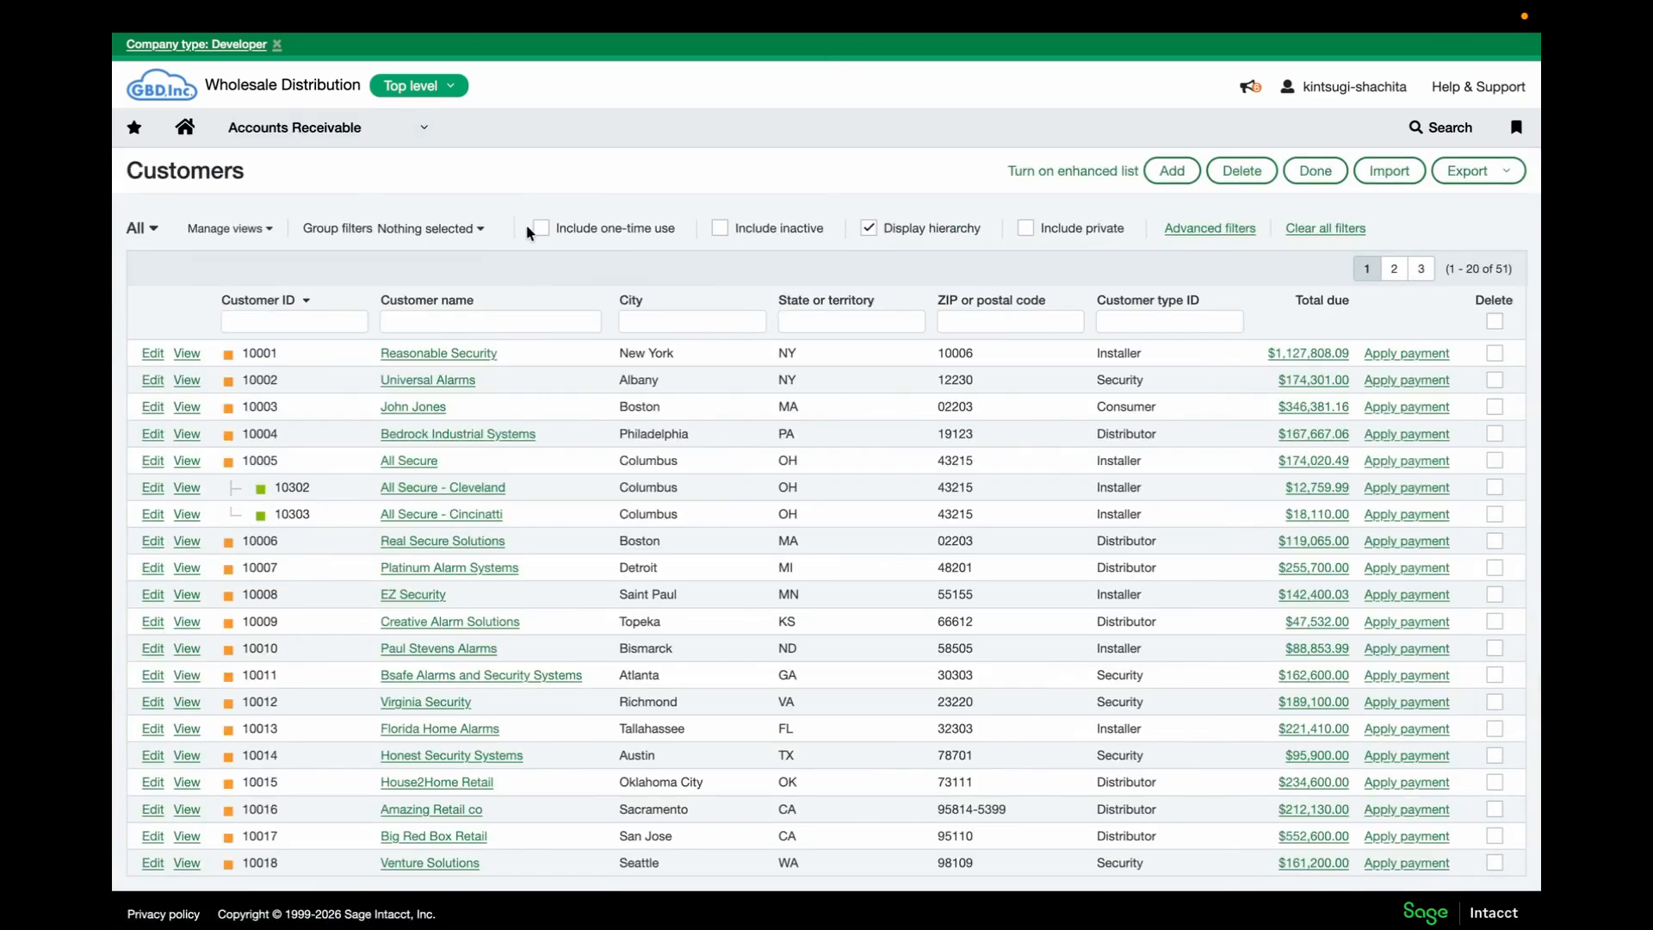
{"action": "left_click", "coordinate": [303, 126]}
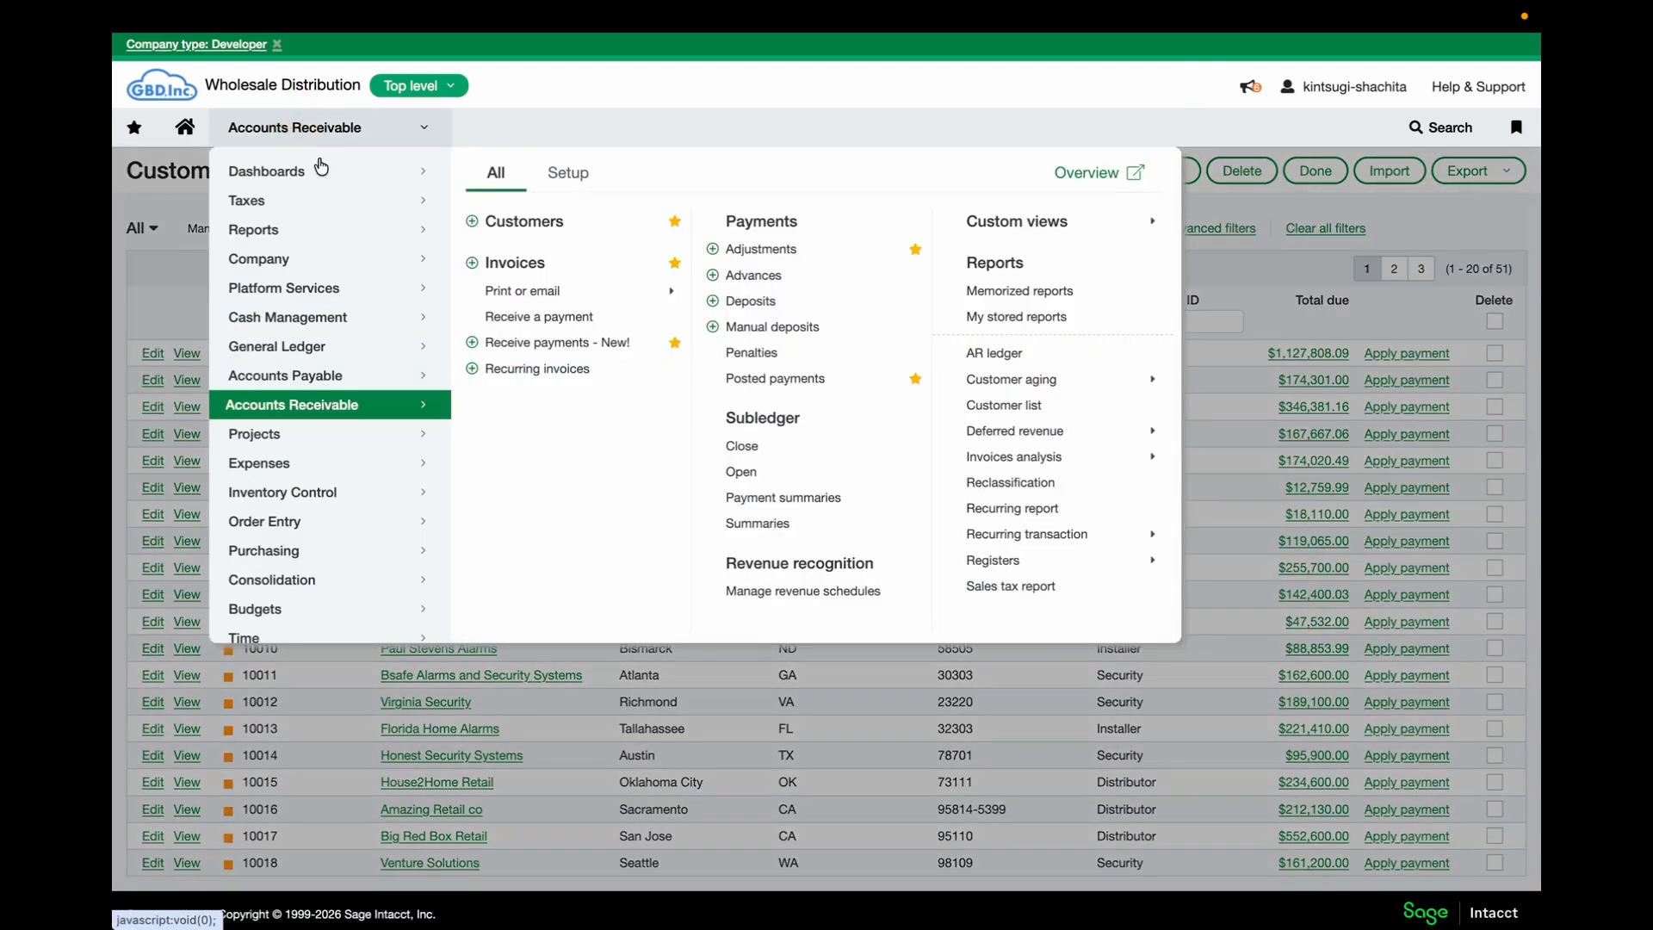
{"action": "left_click", "coordinate": [550, 258]}
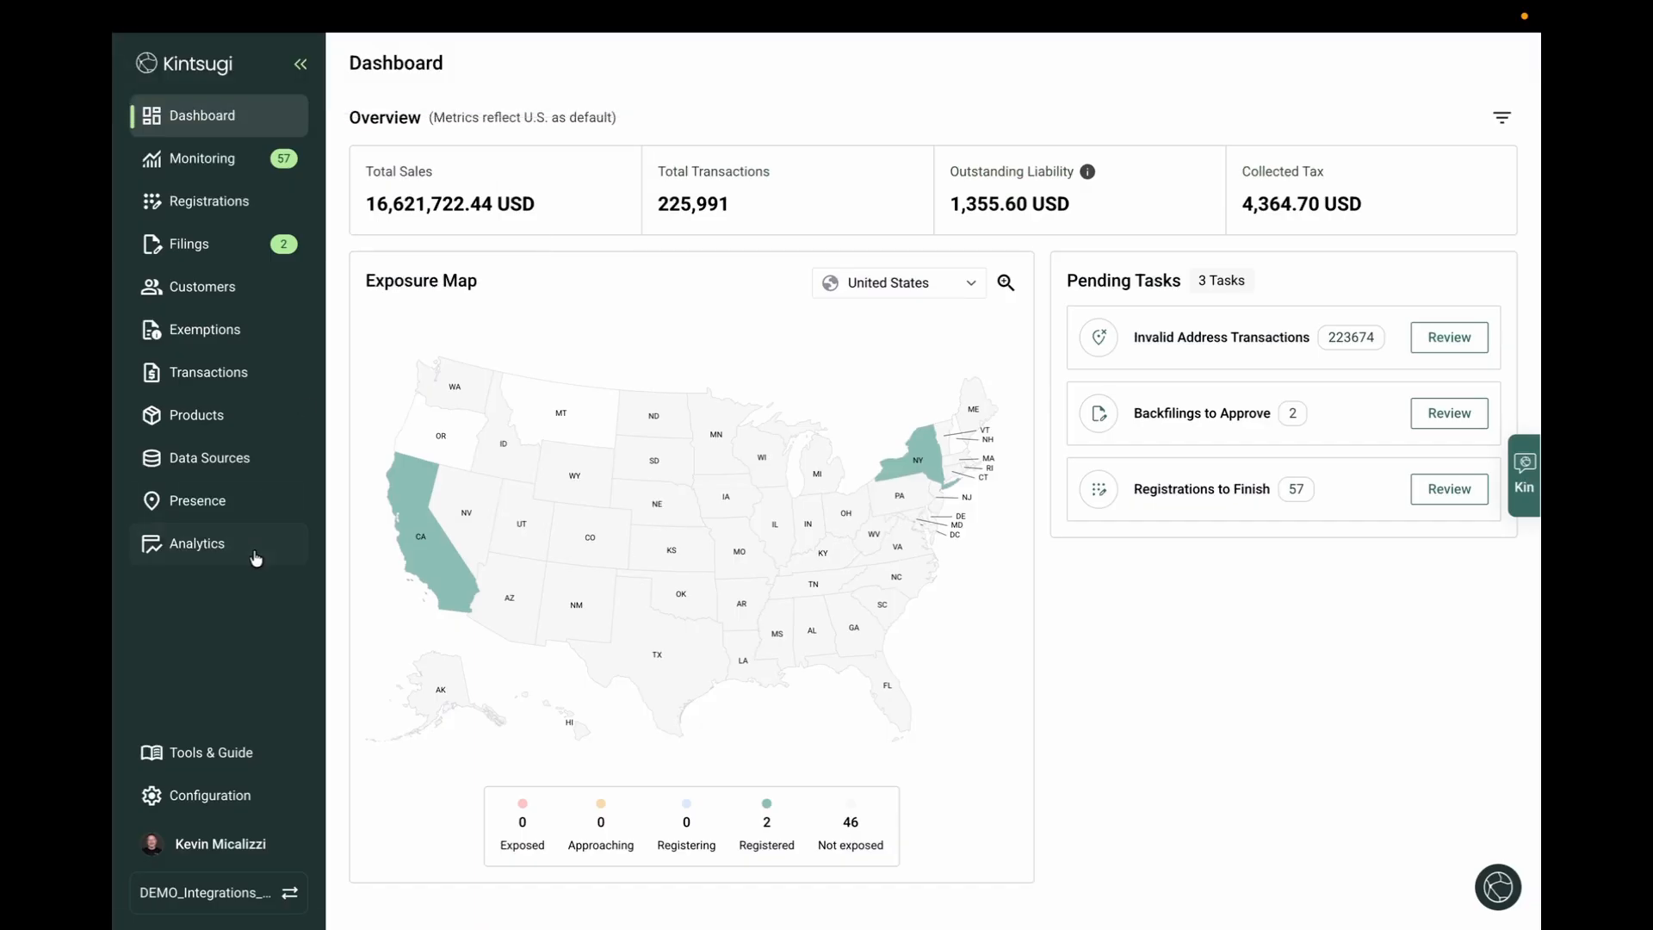
In Kintsugi's Data Sources integrations, start connecting Sage Intacct to bring up its credentials form
{"action": "left_click", "coordinate": [244, 467]}
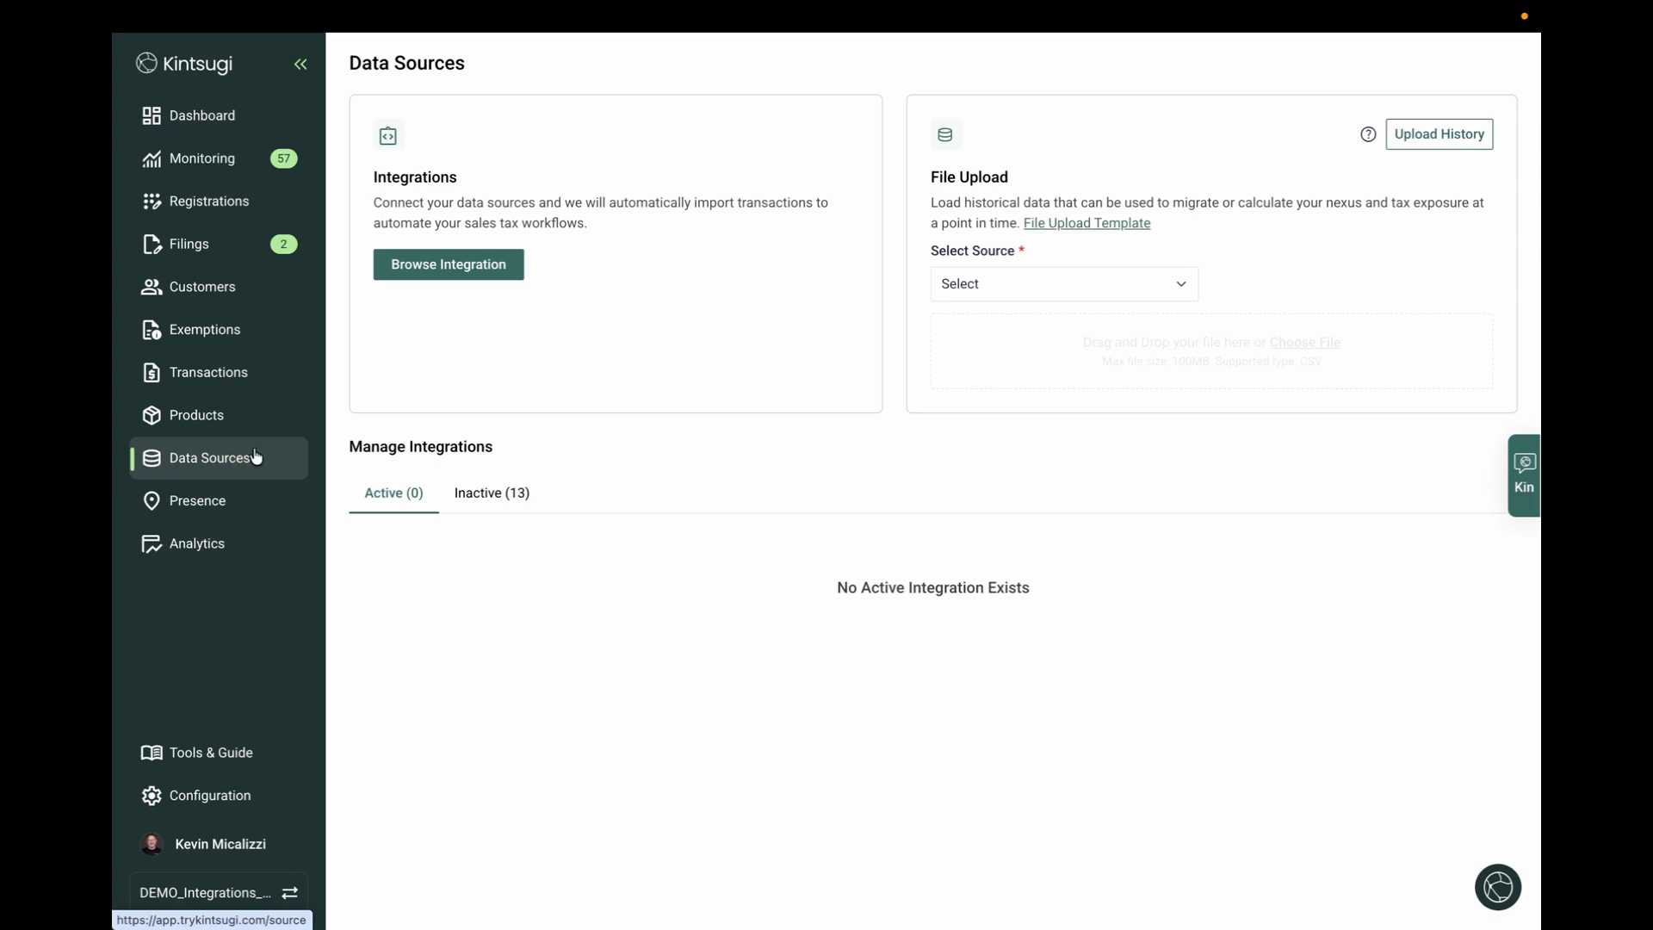
{"action": "left_click", "coordinate": [437, 274]}
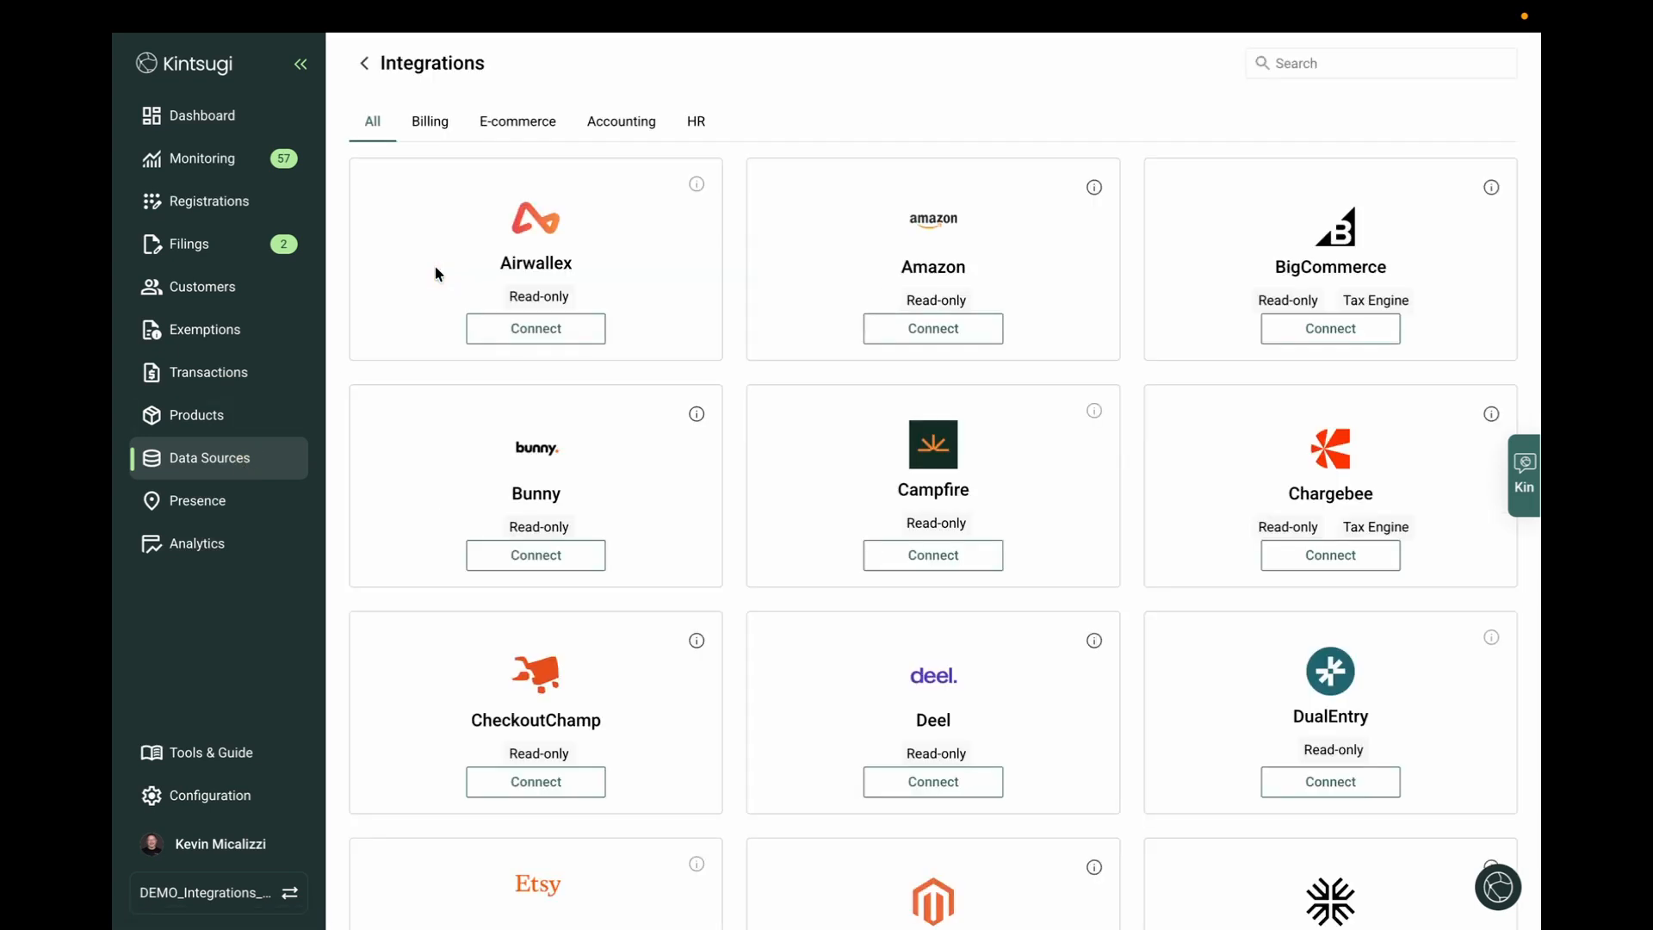
{"action": "scroll", "coordinate": [437, 275], "scroll_direction": "down", "scroll_amount": 15}
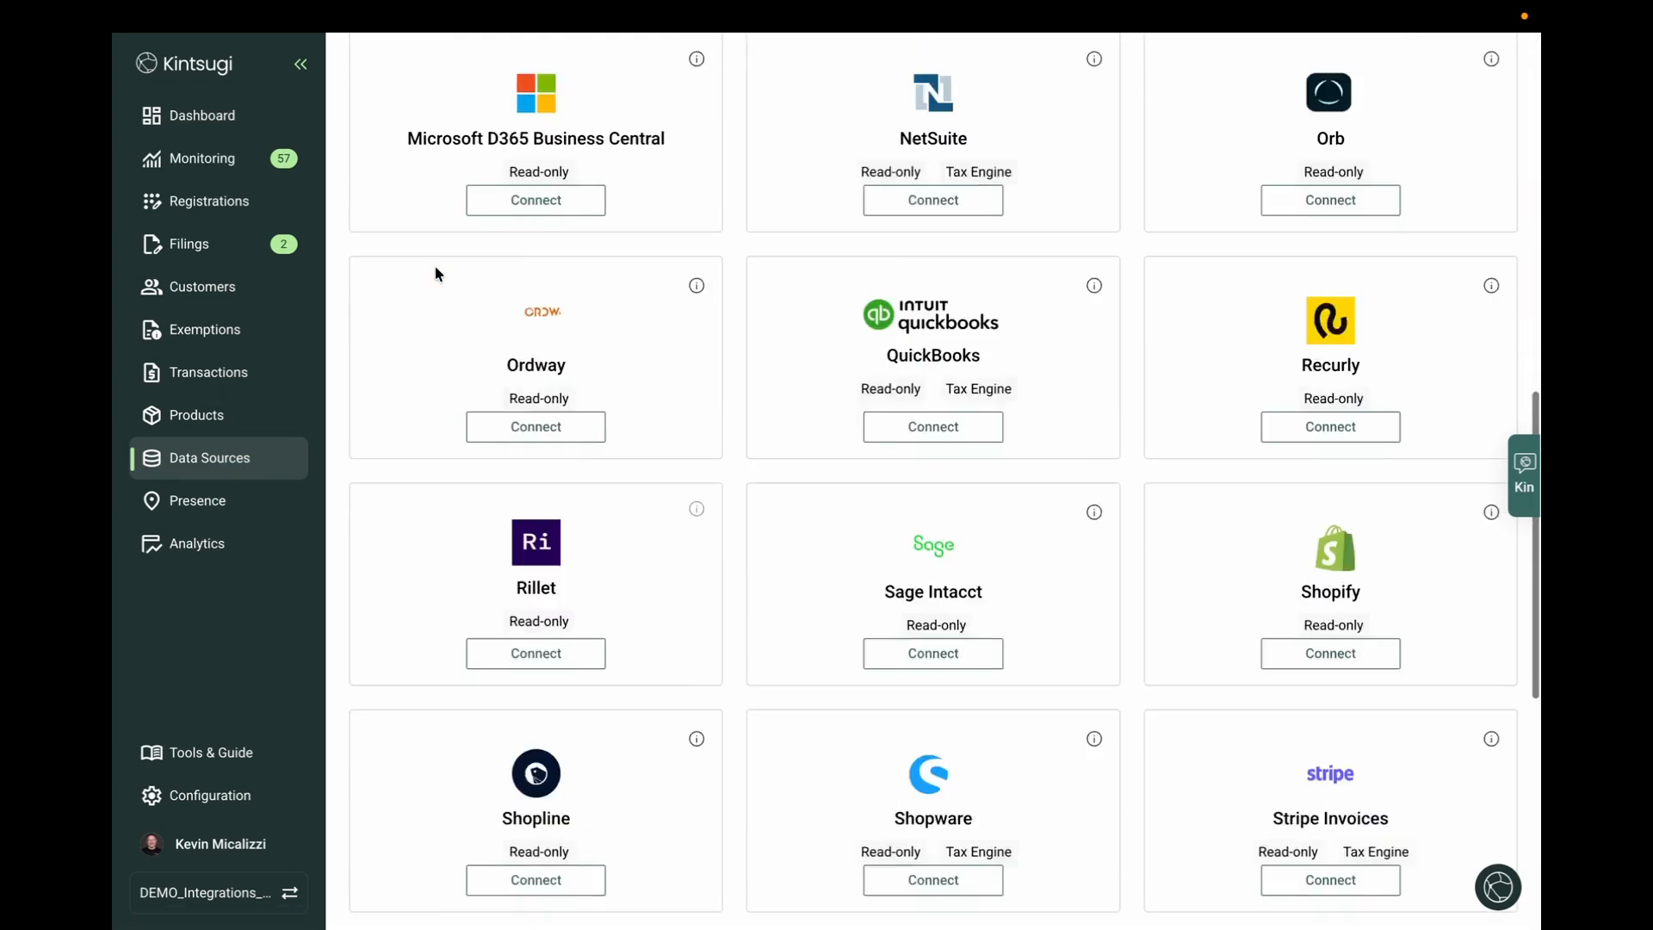
{"action": "left_click", "coordinate": [923, 422]}
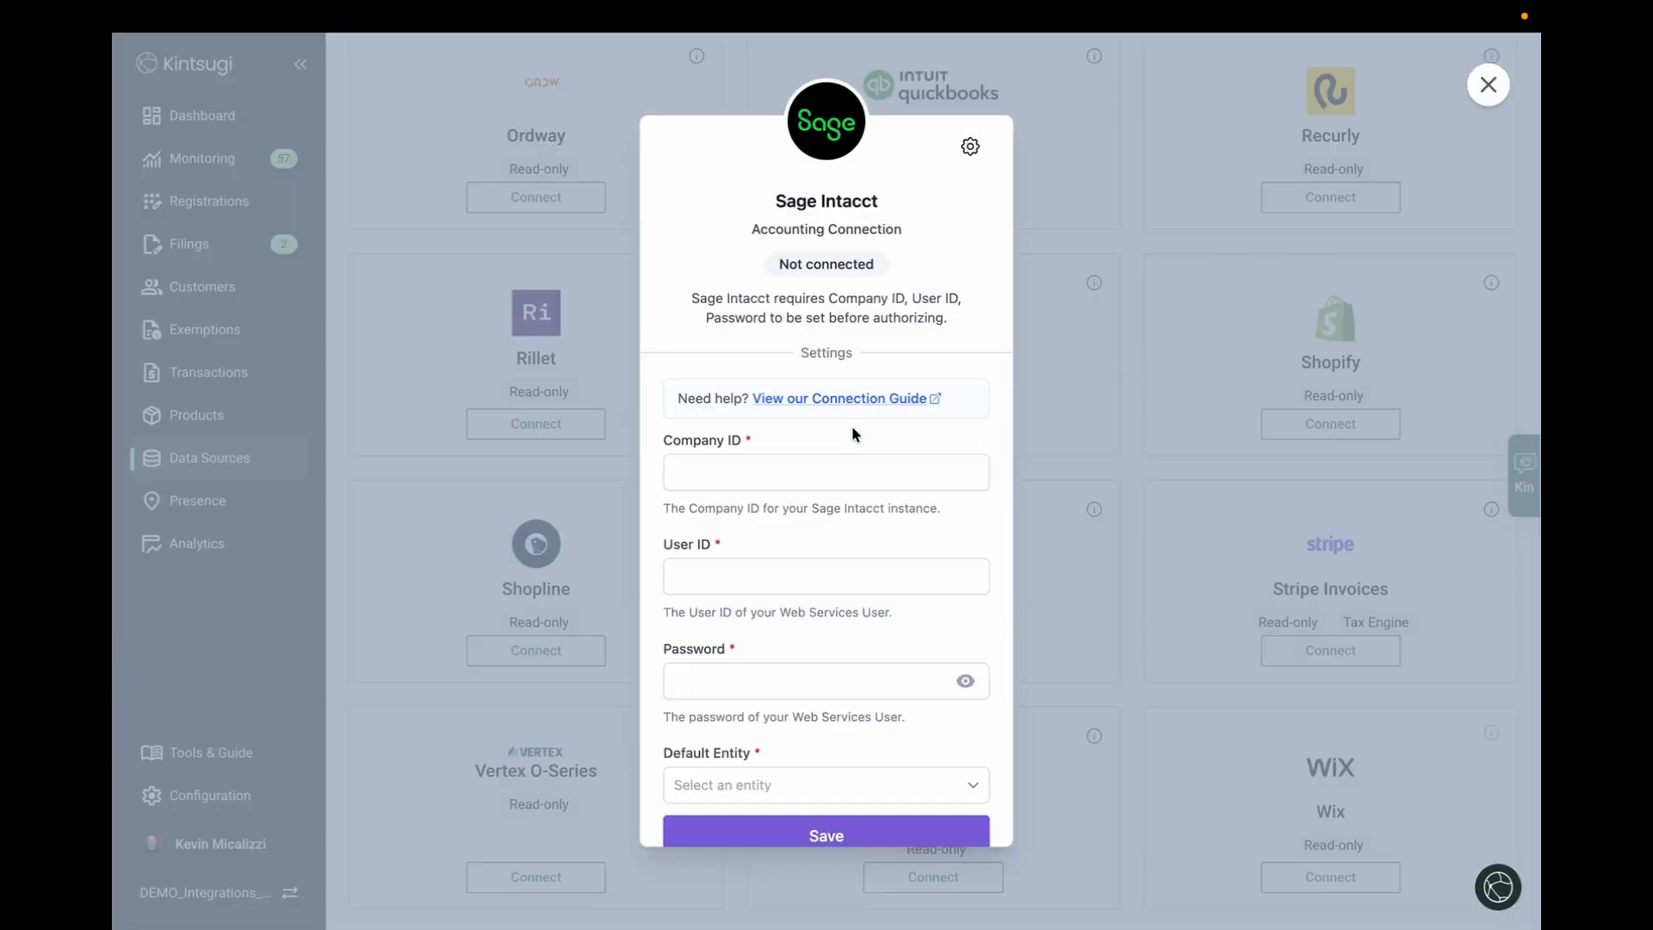
{"action": "scroll", "coordinate": [792, 417], "scroll_direction": "down", "scroll_amount": 1}
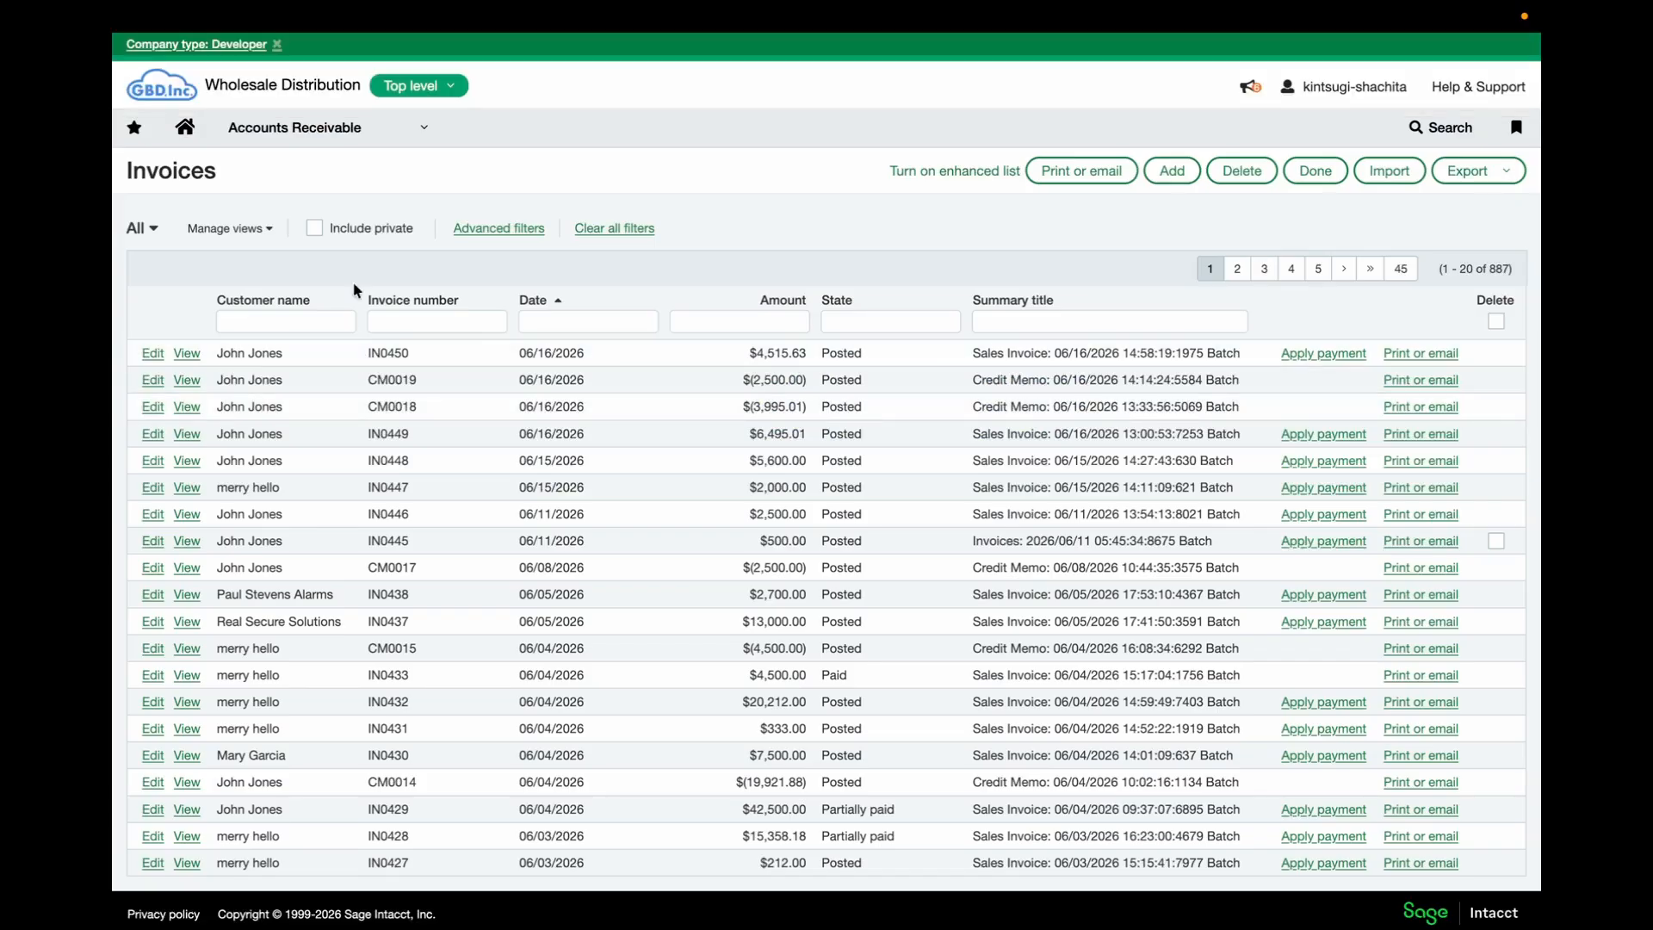
Go to Company > Admin > Web Services users and add a new user
{"action": "left_click", "coordinate": [312, 127]}
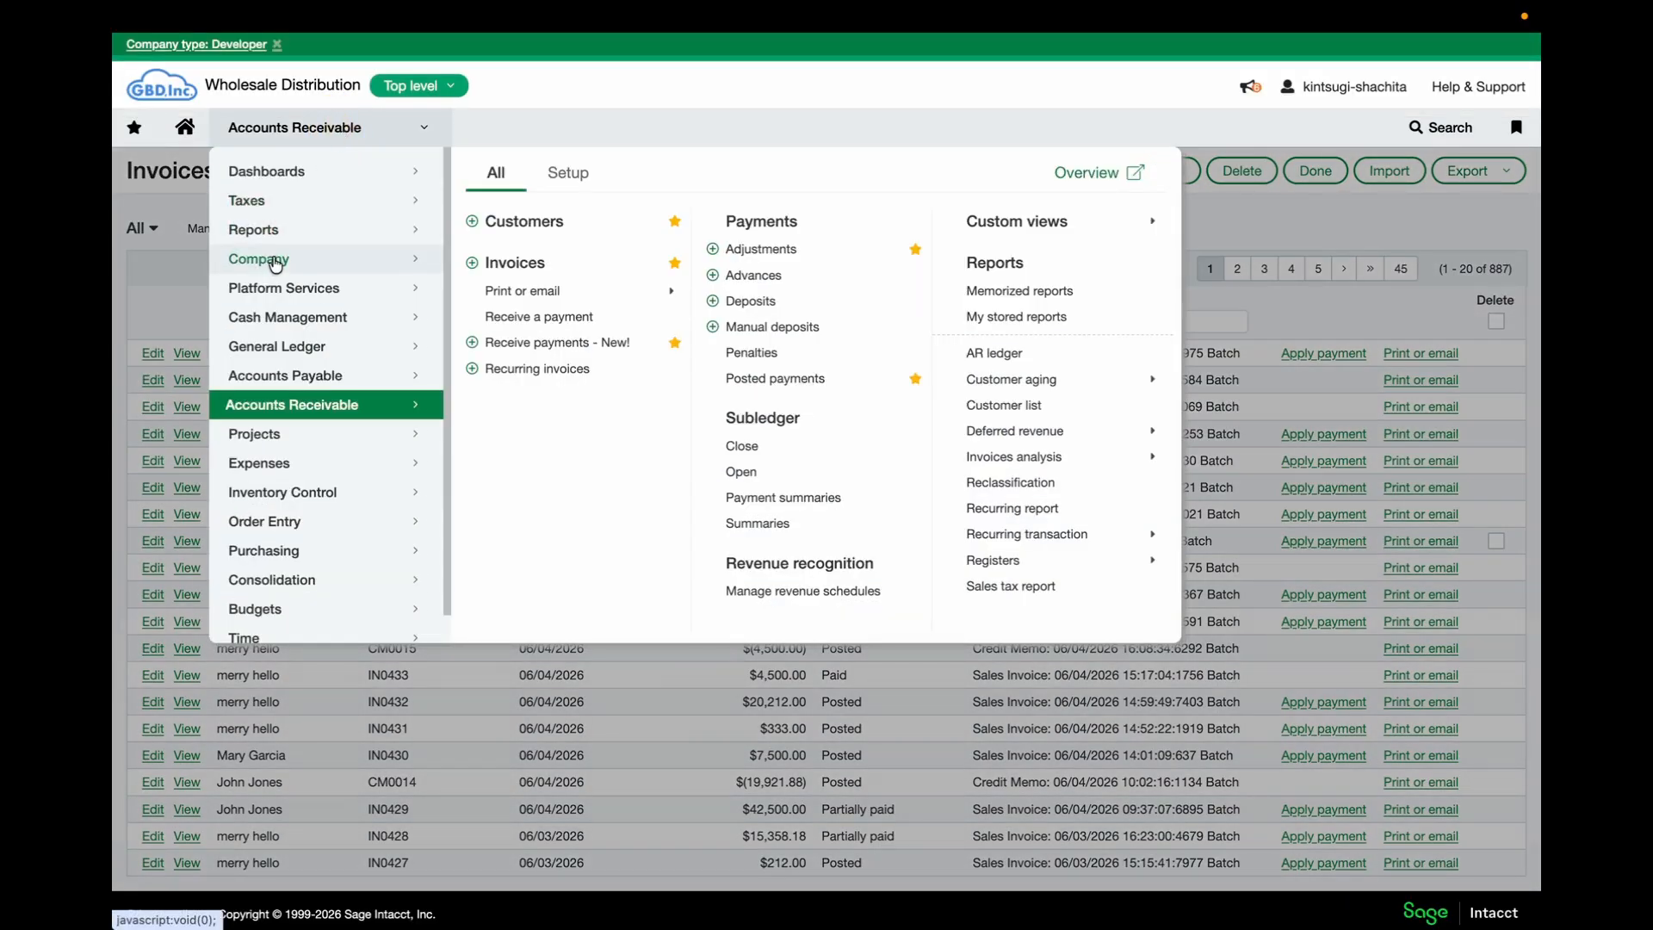
{"action": "left_click", "coordinate": [277, 258]}
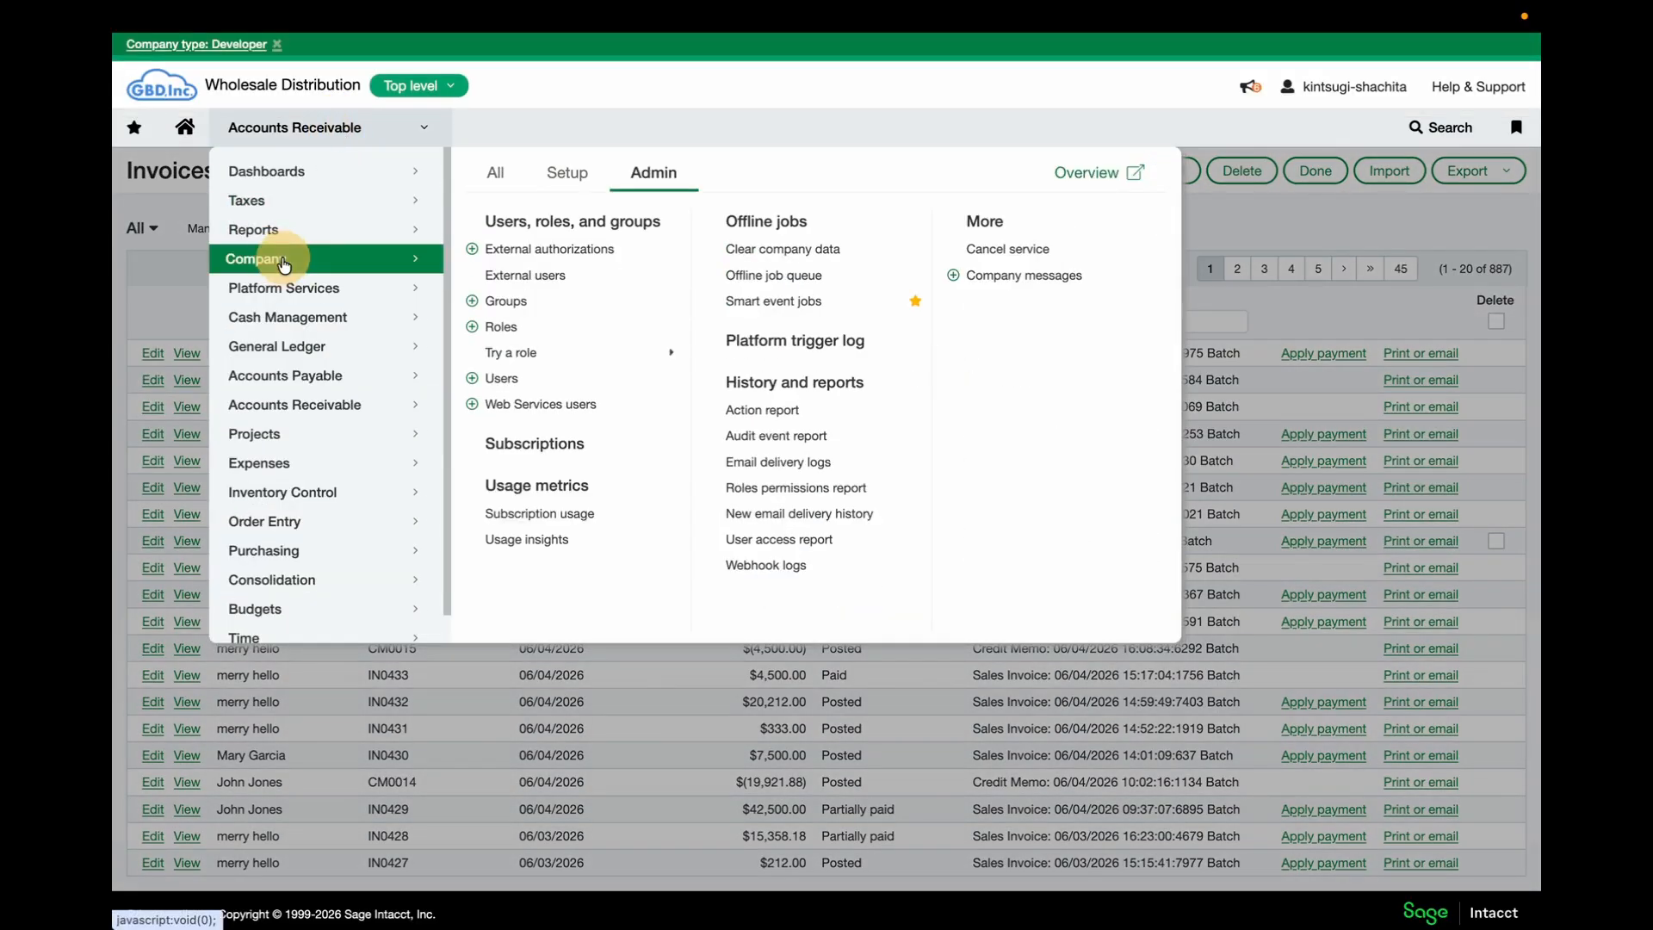
{"action": "left_click", "coordinate": [524, 404]}
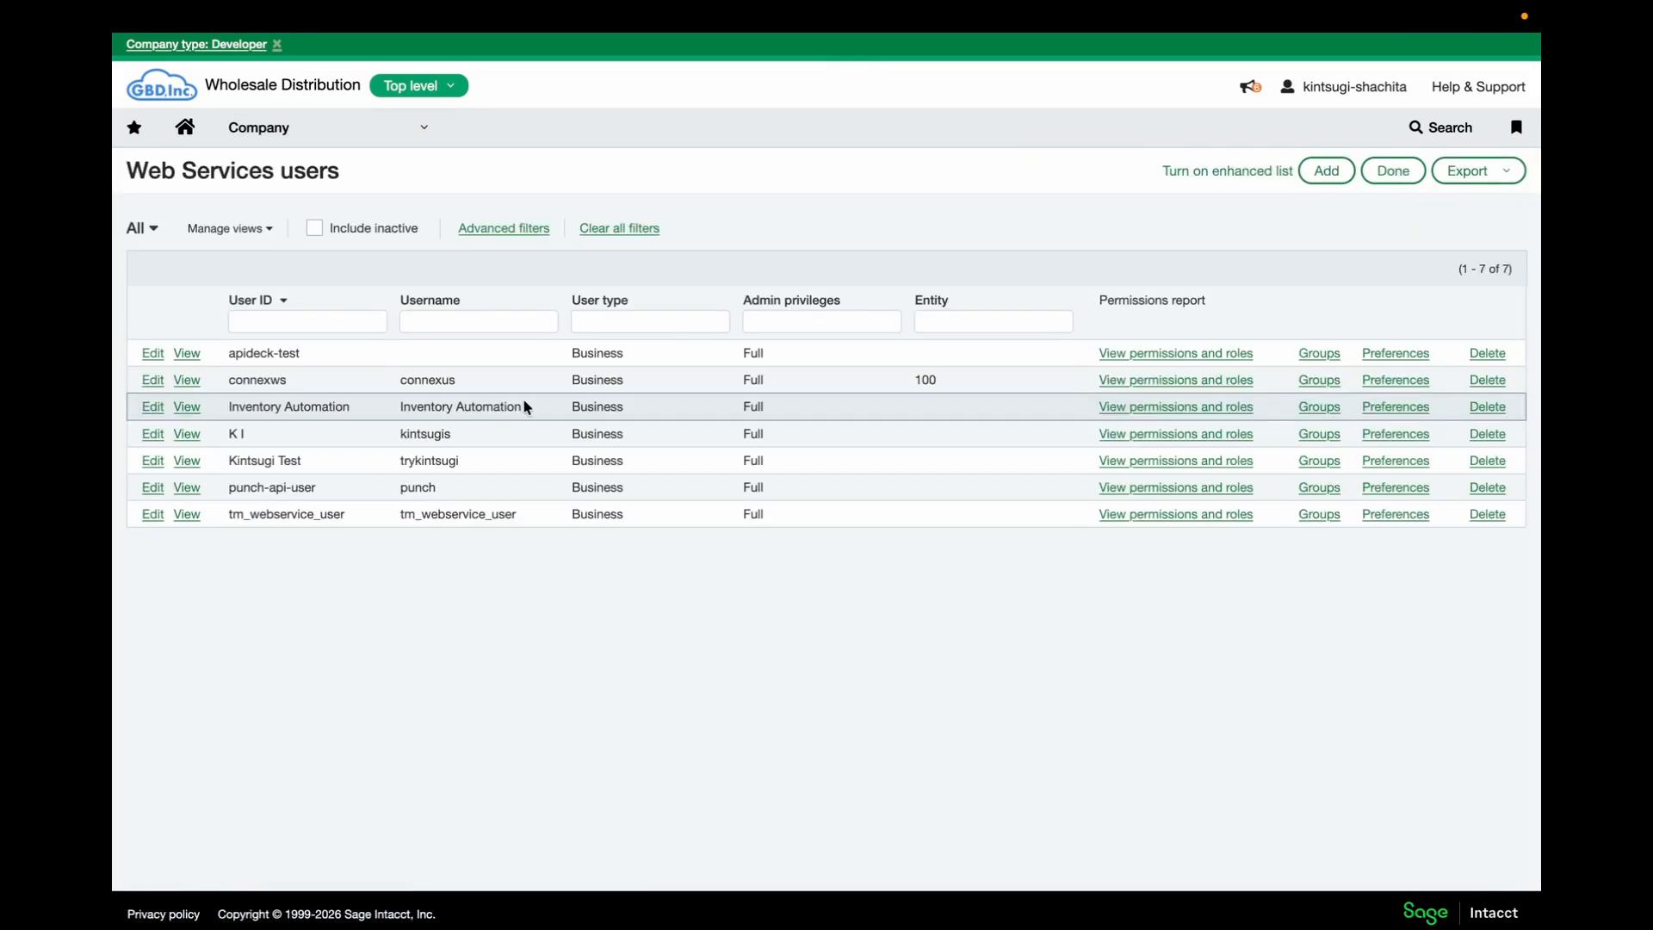
{"action": "left_click", "coordinate": [1326, 172]}
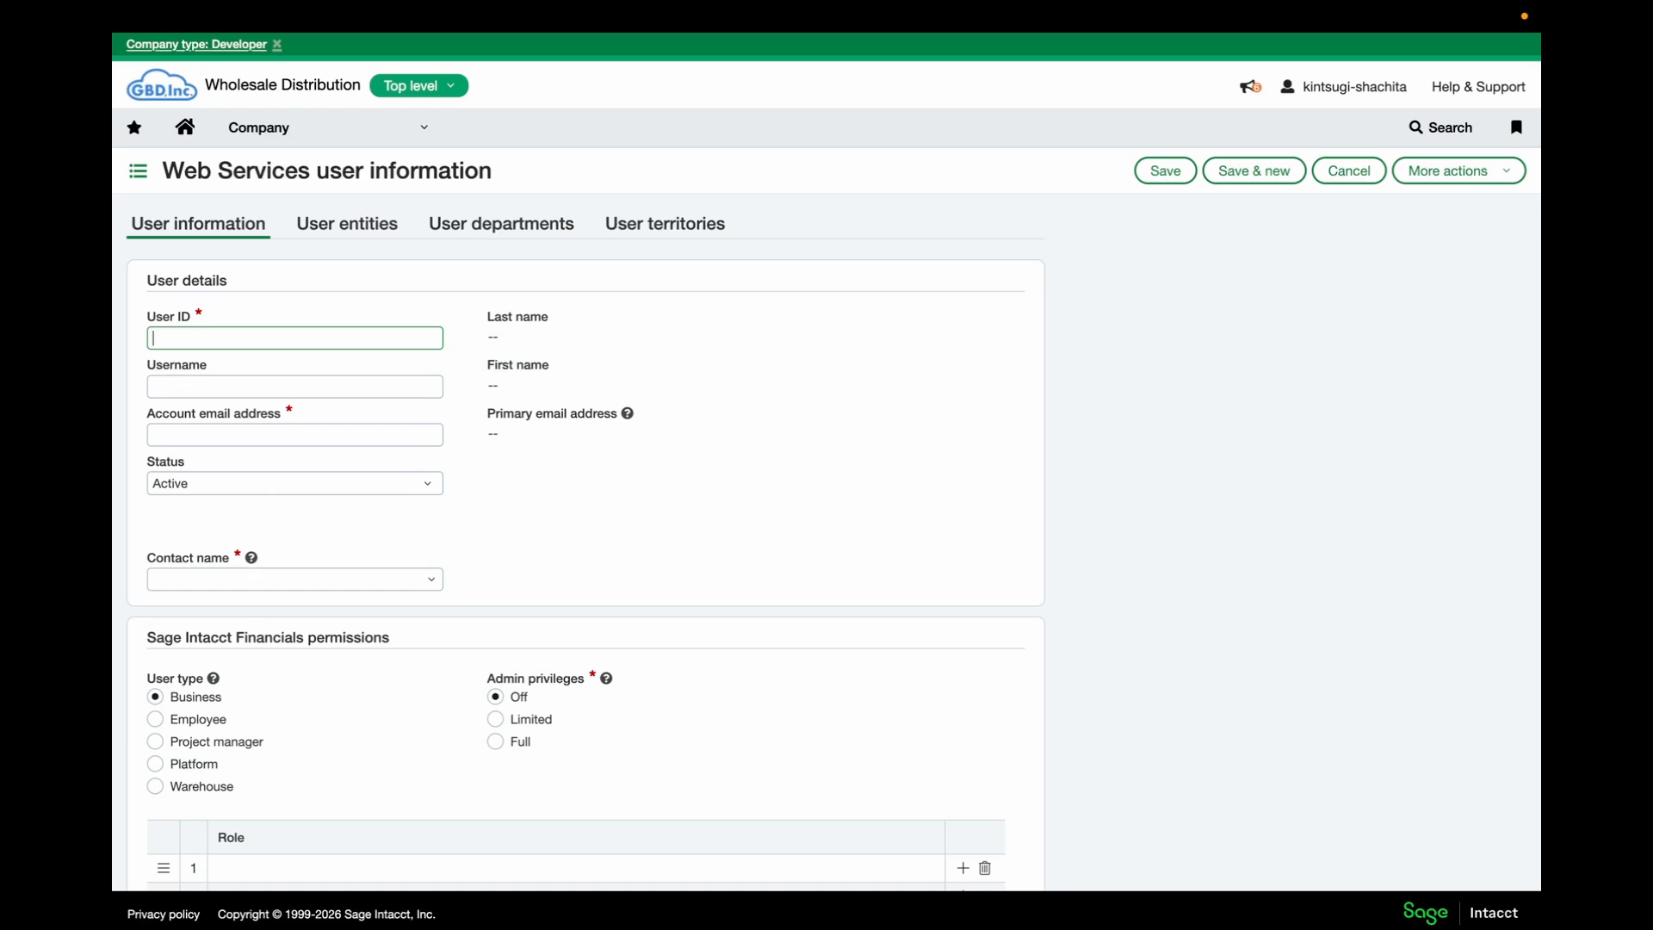
Enter User ID kintsugi-demo, username Kintsugi Demo, the account email, and choose a contact
{"action": "type", "text": "kintsugi-demo"}
{"action": "key", "text": "Tab"}
{"action": "type", "text": "Kintsugi "}
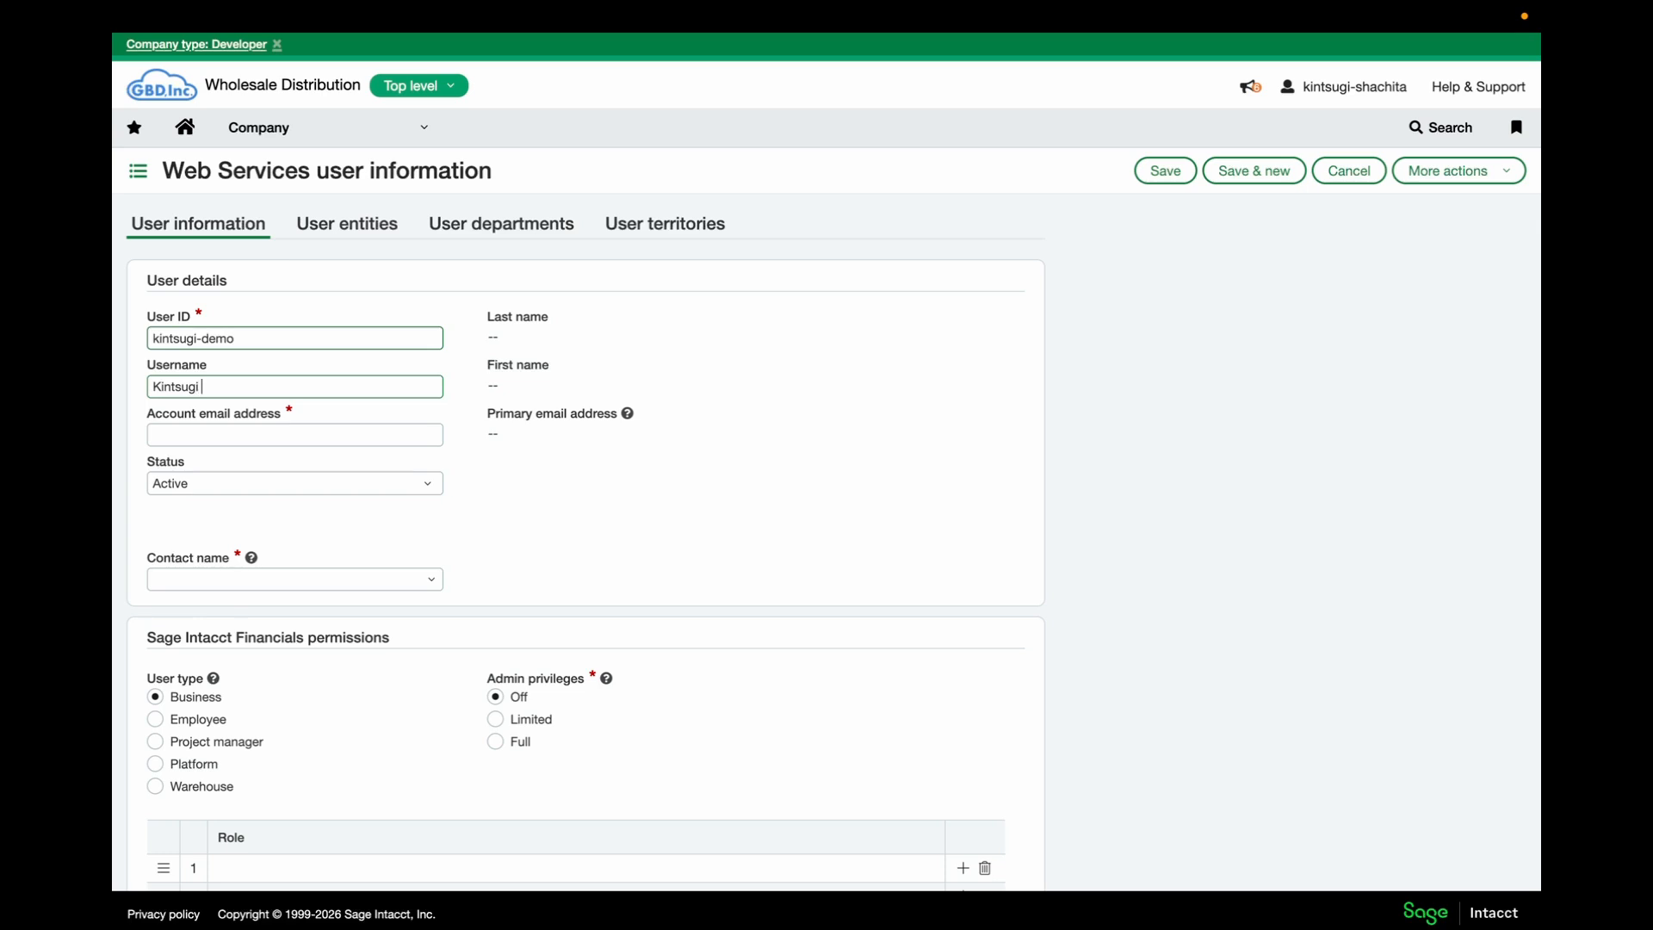
{"action": "type", "text": "Demo"}
{"action": "key", "text": "Tab"}
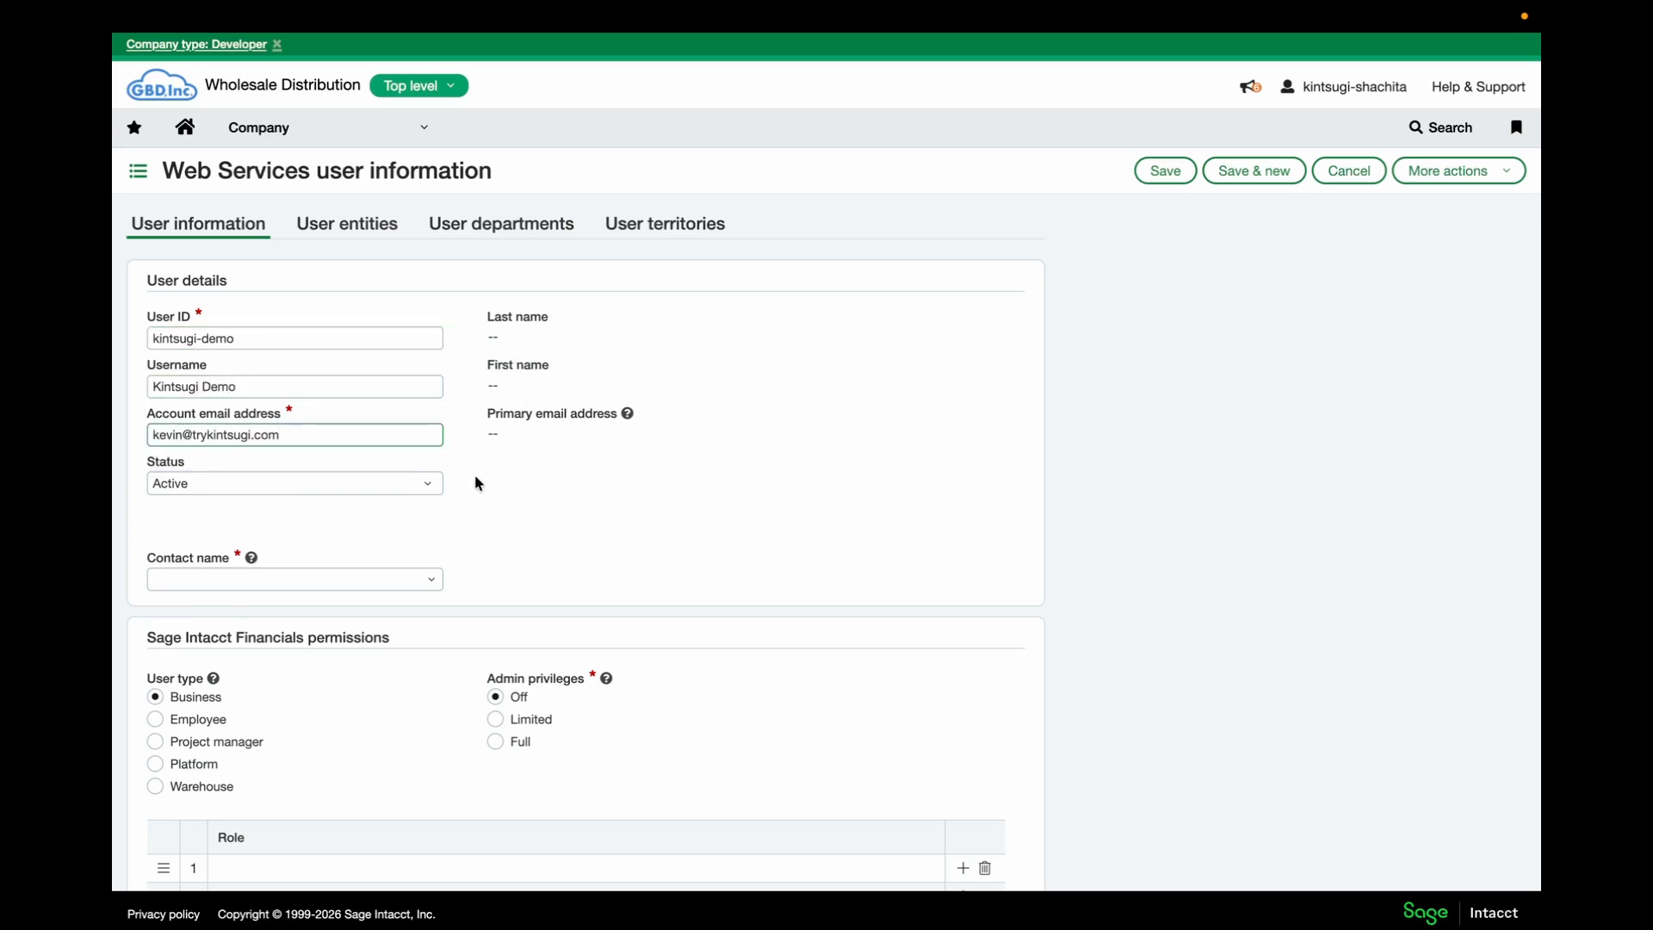
{"action": "scroll", "coordinate": [478, 482], "scroll_direction": "down", "scroll_amount": 2}
{"action": "left_click", "coordinate": [405, 506]}
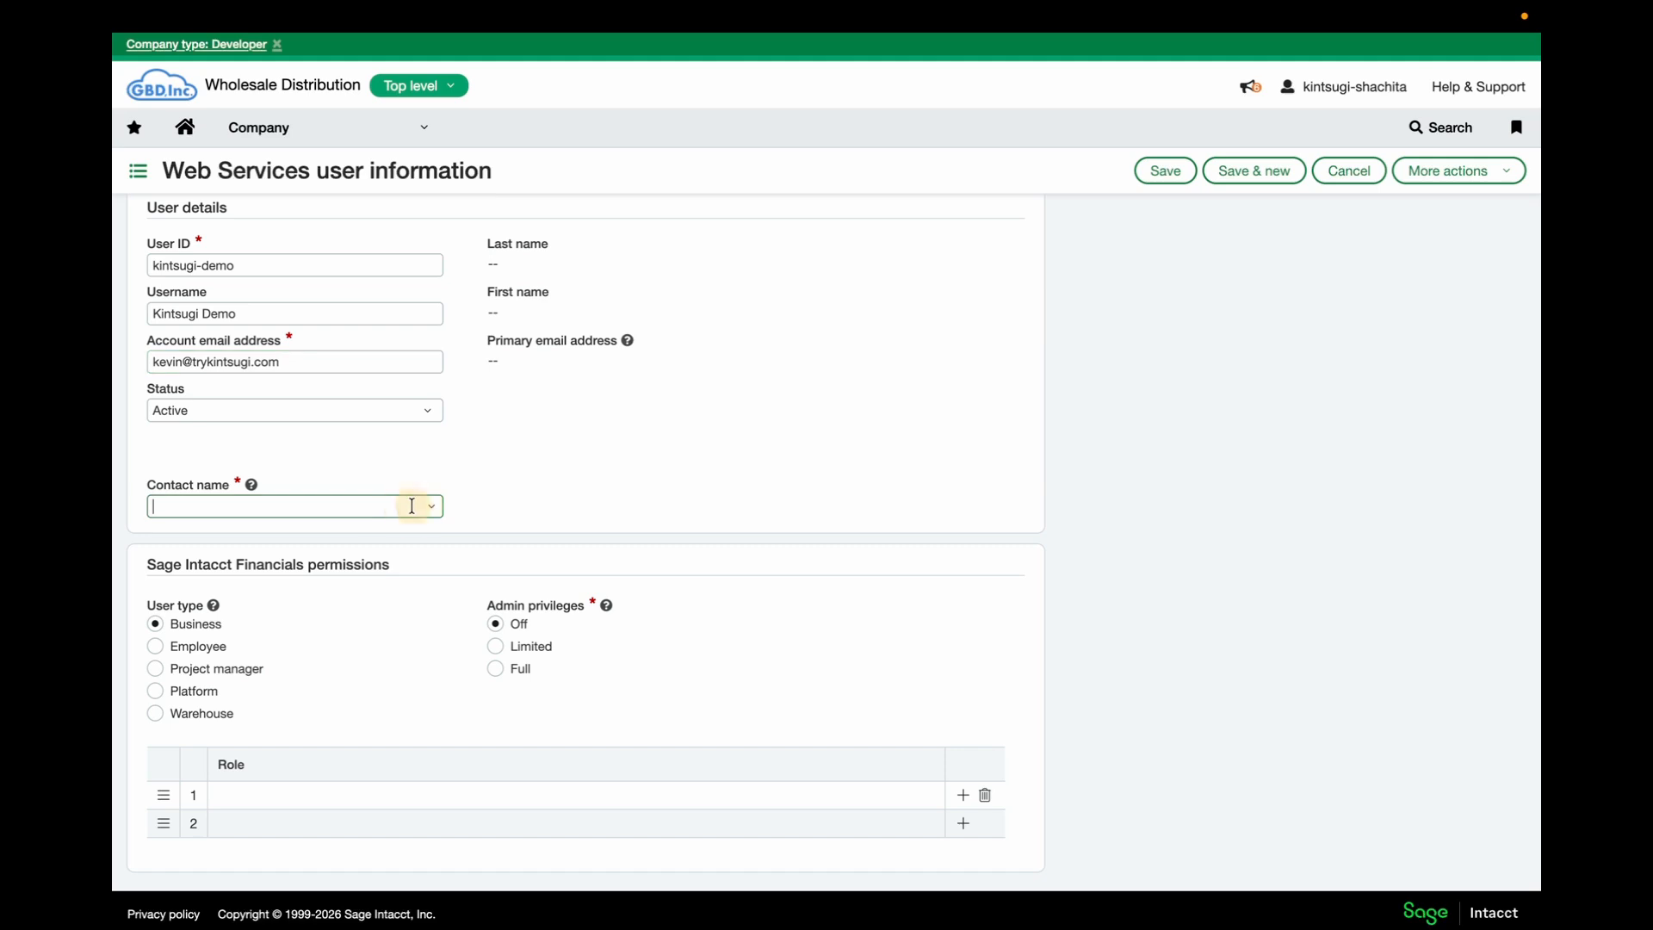
{"action": "left_click", "coordinate": [431, 506]}
{"action": "scroll", "coordinate": [349, 646], "scroll_direction": "down", "scroll_amount": 10}
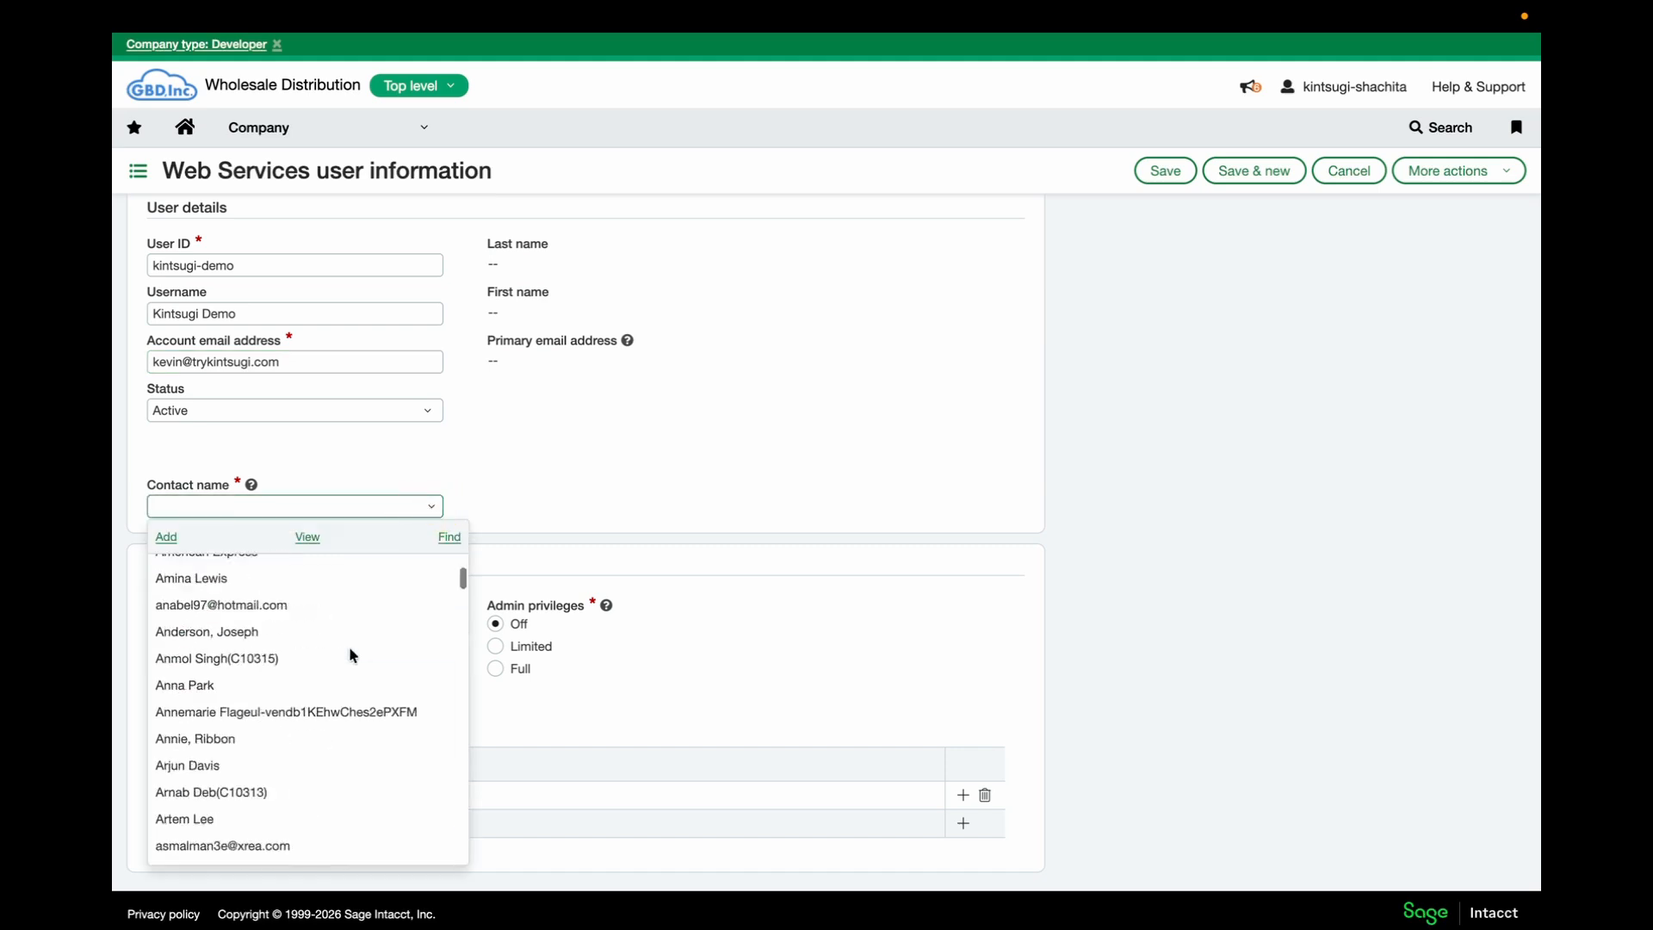
{"action": "scroll", "coordinate": [349, 646], "scroll_direction": "down", "scroll_amount": 1}
{"action": "left_click", "coordinate": [282, 742]}
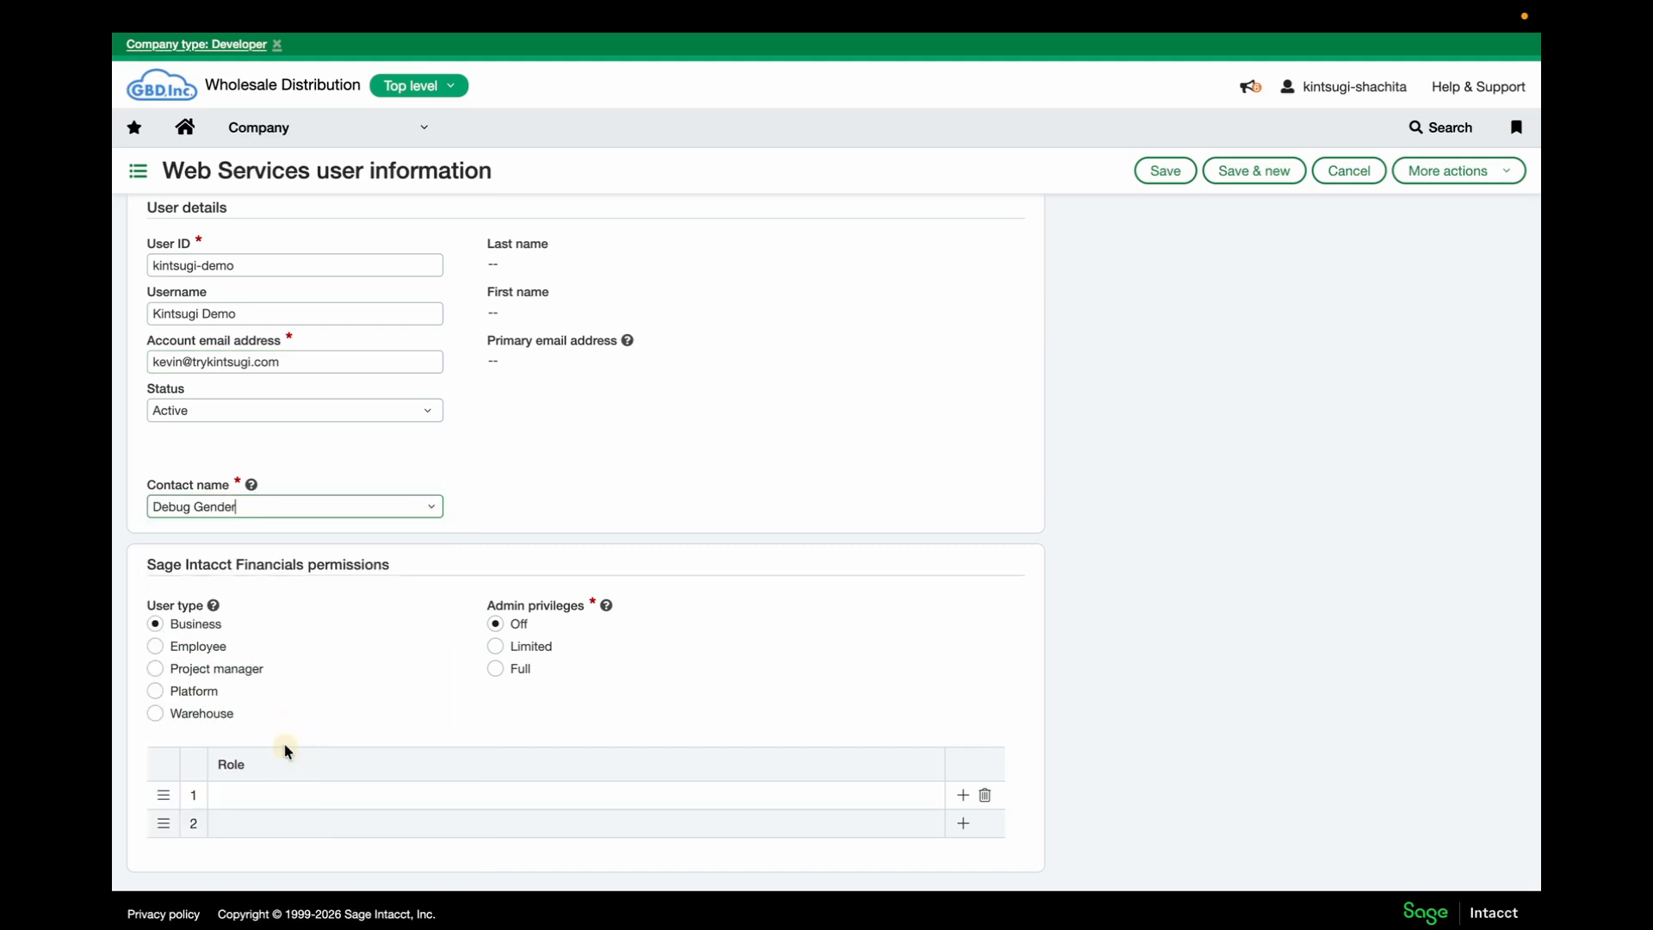
{"action": "scroll", "coordinate": [394, 611], "scroll_direction": "down", "scroll_amount": 3}
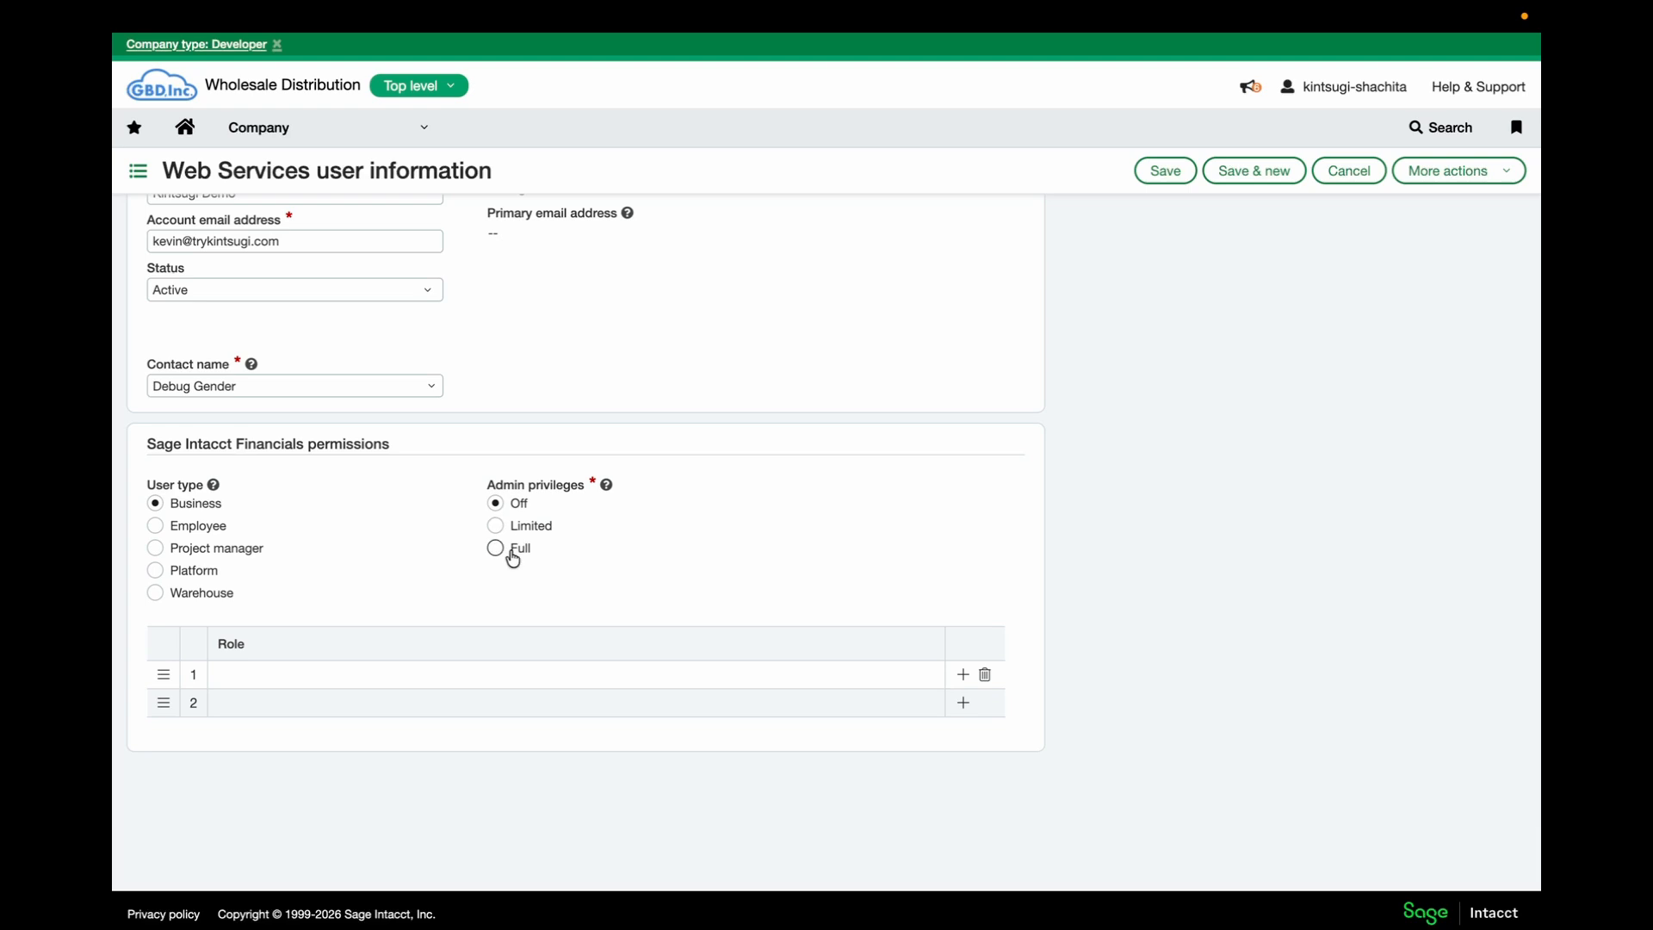
Give kintsugi-demo Full admin privileges, save it, accept the license notice and verify with the password
{"action": "left_click", "coordinate": [513, 558]}
{"action": "left_click", "coordinate": [1156, 172]}
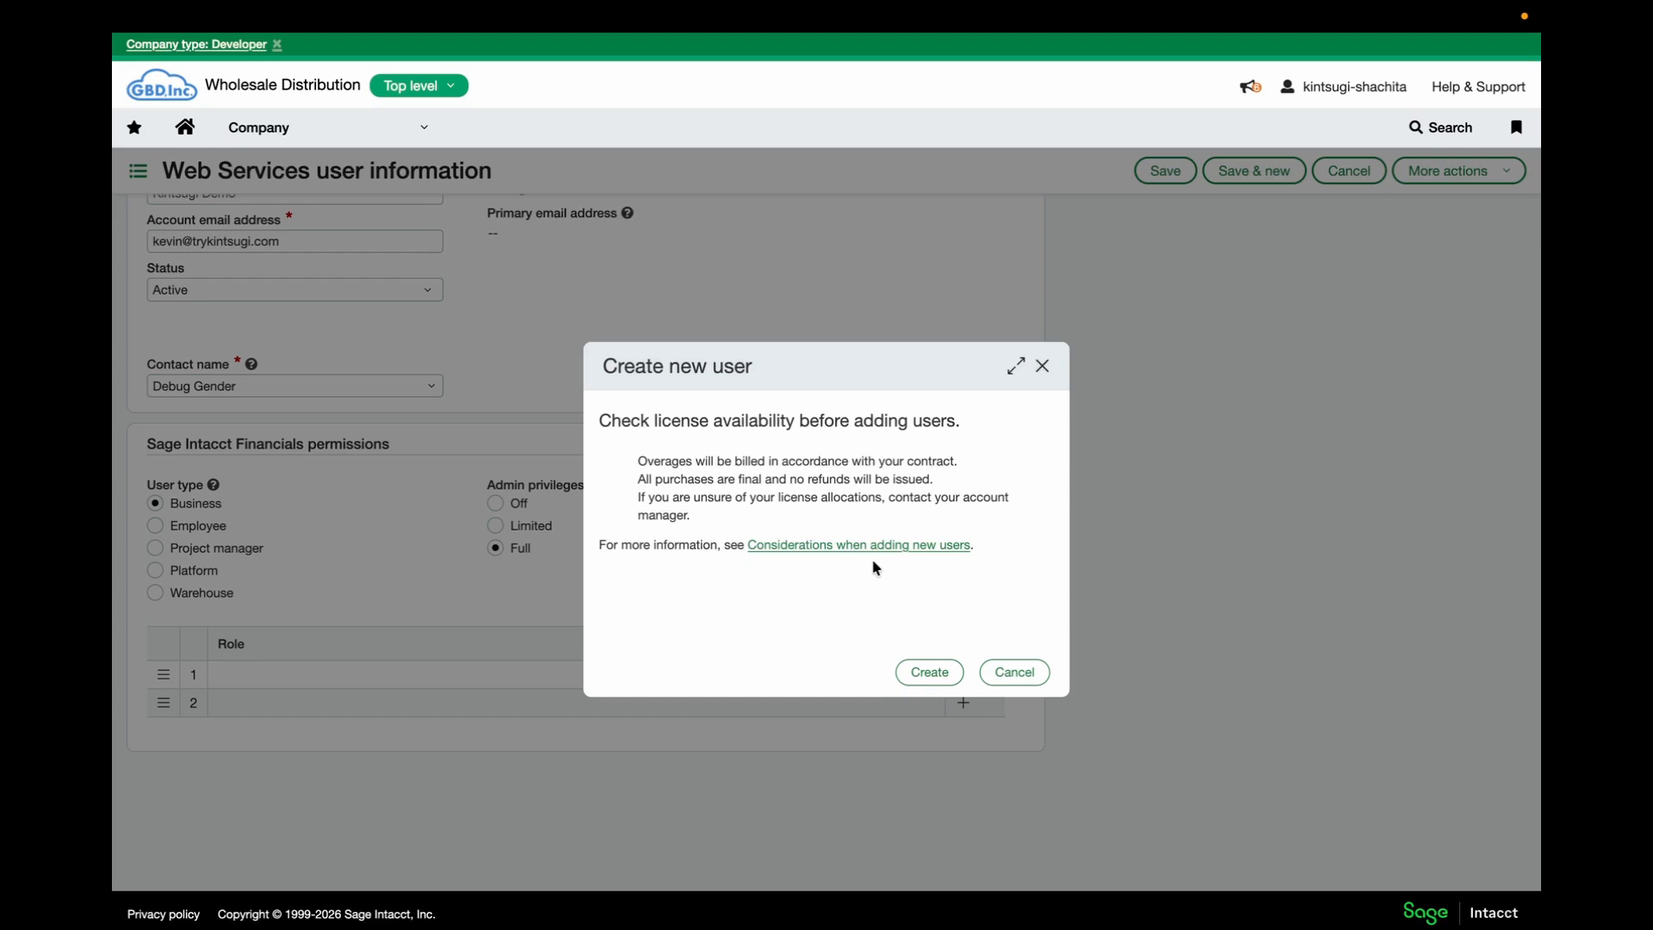
{"action": "left_click", "coordinate": [925, 673]}
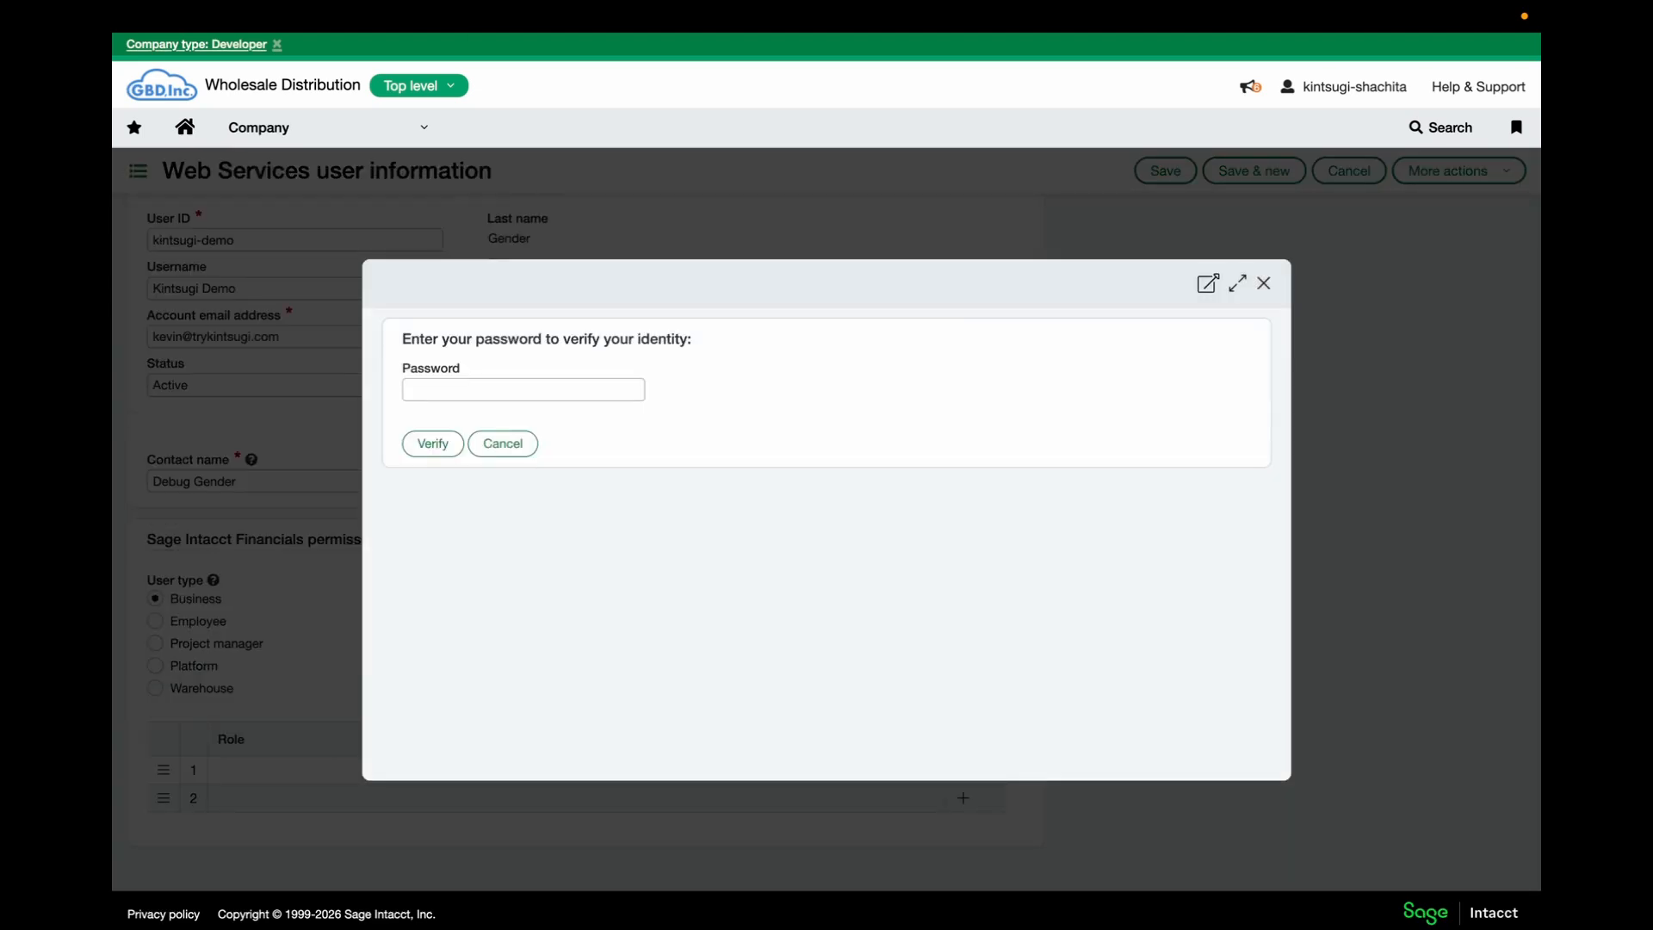
{"action": "type", "text": "****************"}
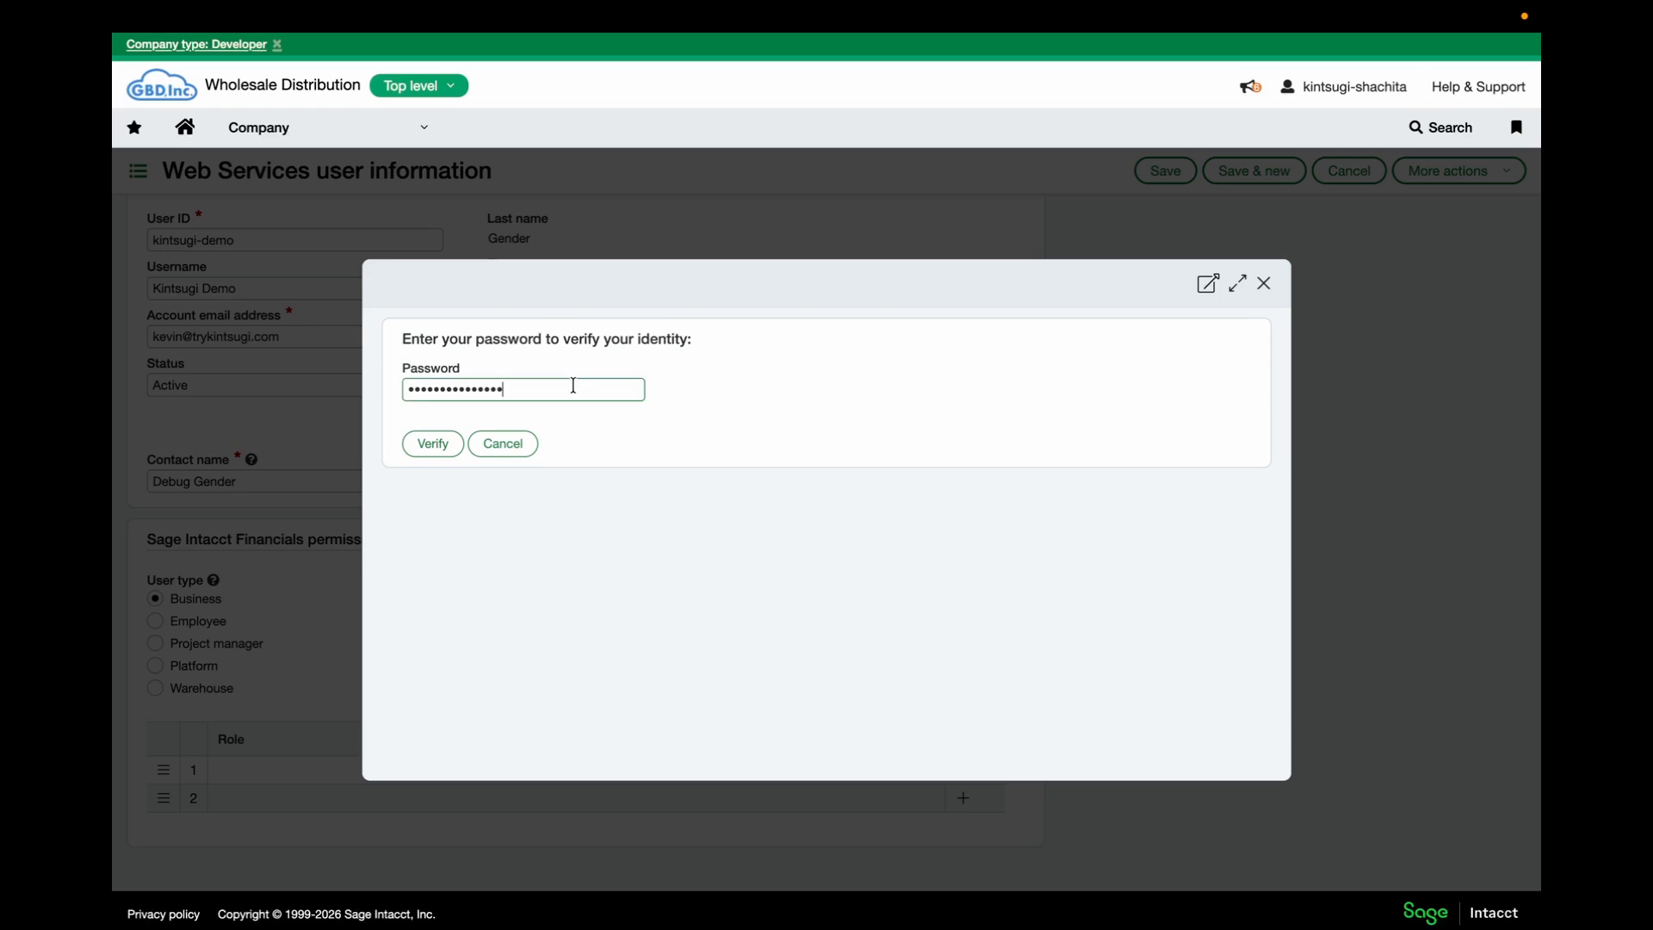
{"action": "left_click", "coordinate": [427, 444]}
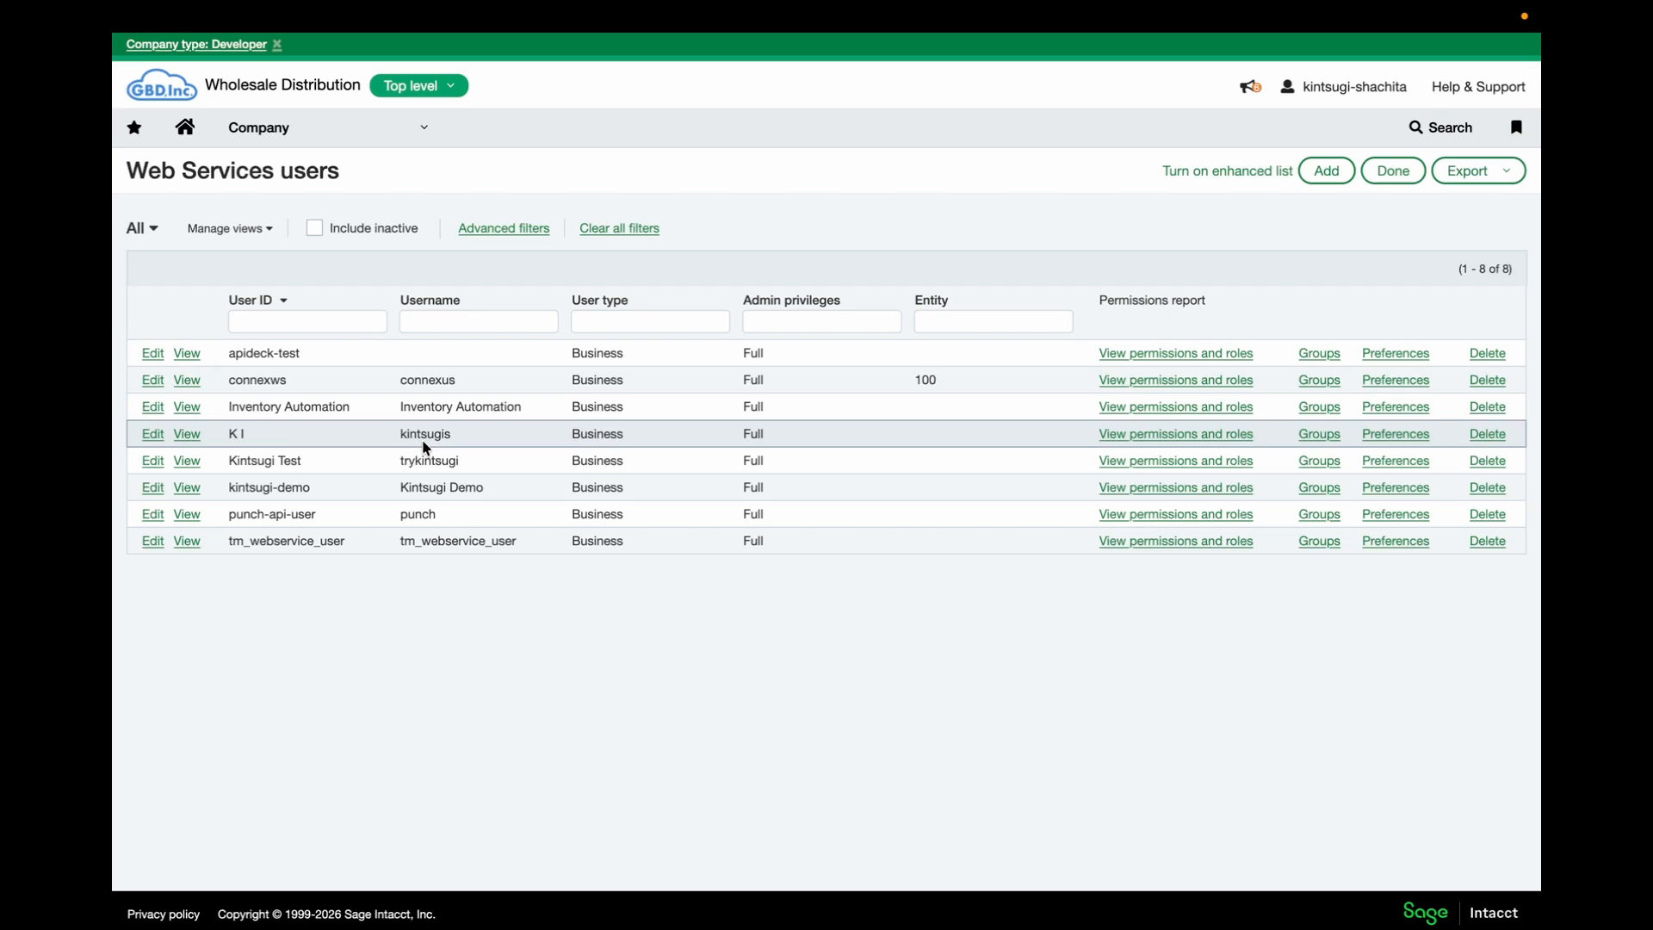
From the Roles list, create and save a new role named Kintsugi User
{"action": "left_click", "coordinate": [321, 126]}
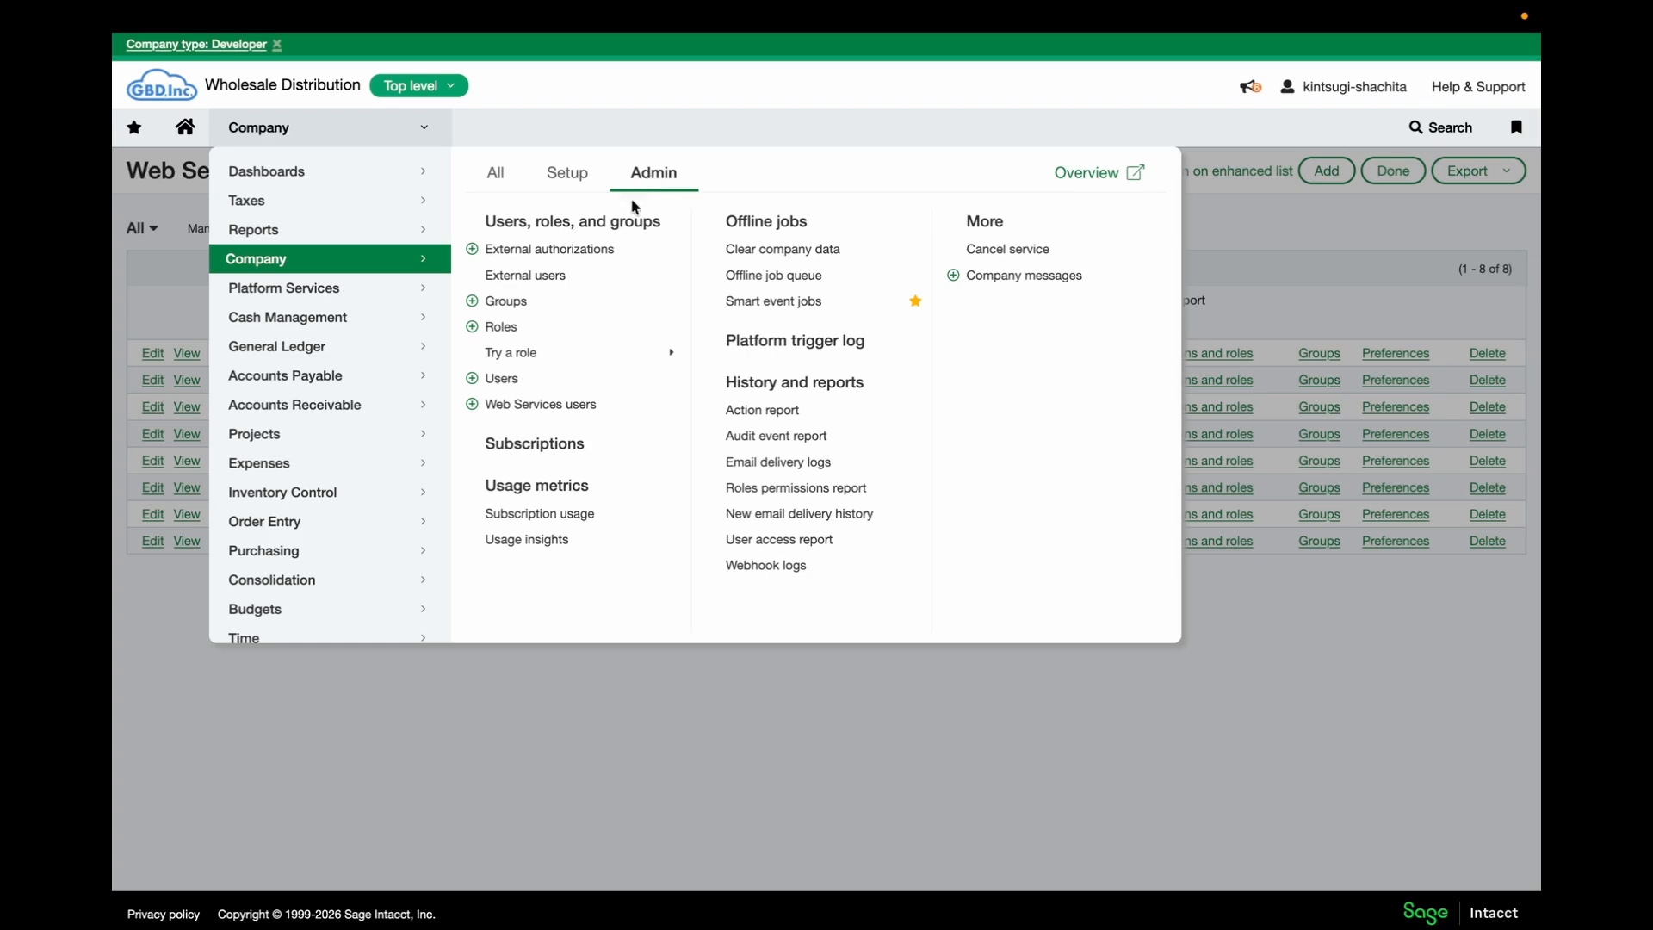
{"action": "left_click", "coordinate": [516, 326]}
{"action": "left_click", "coordinate": [1231, 178]}
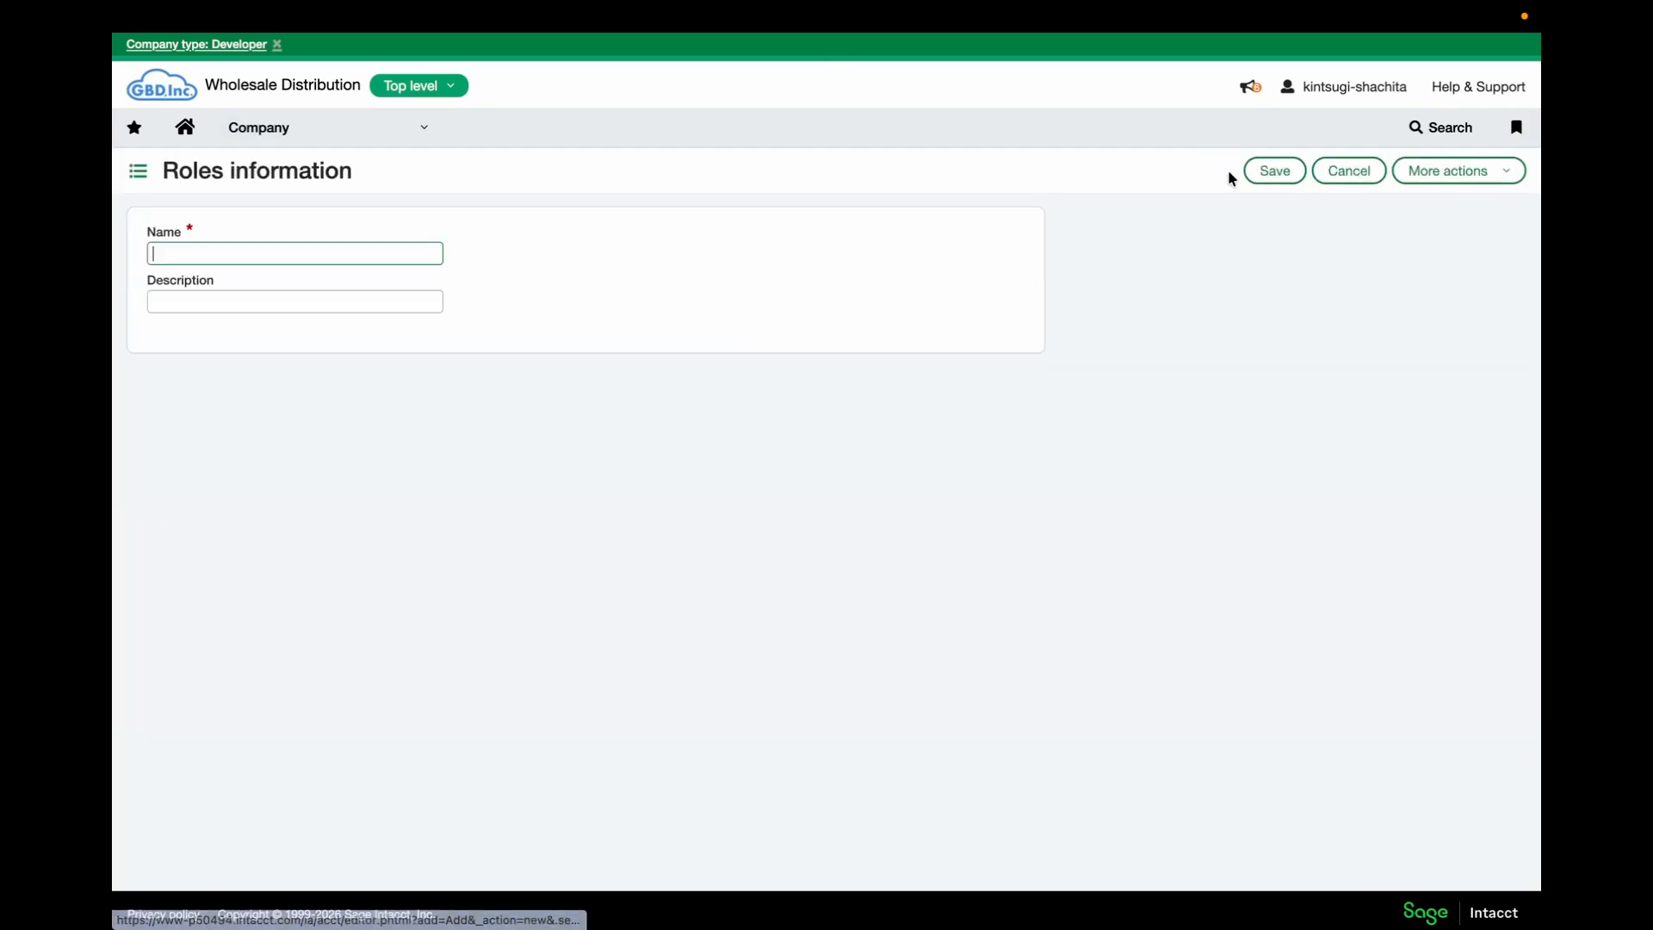
{"action": "type", "text": "Kintsugi User"}
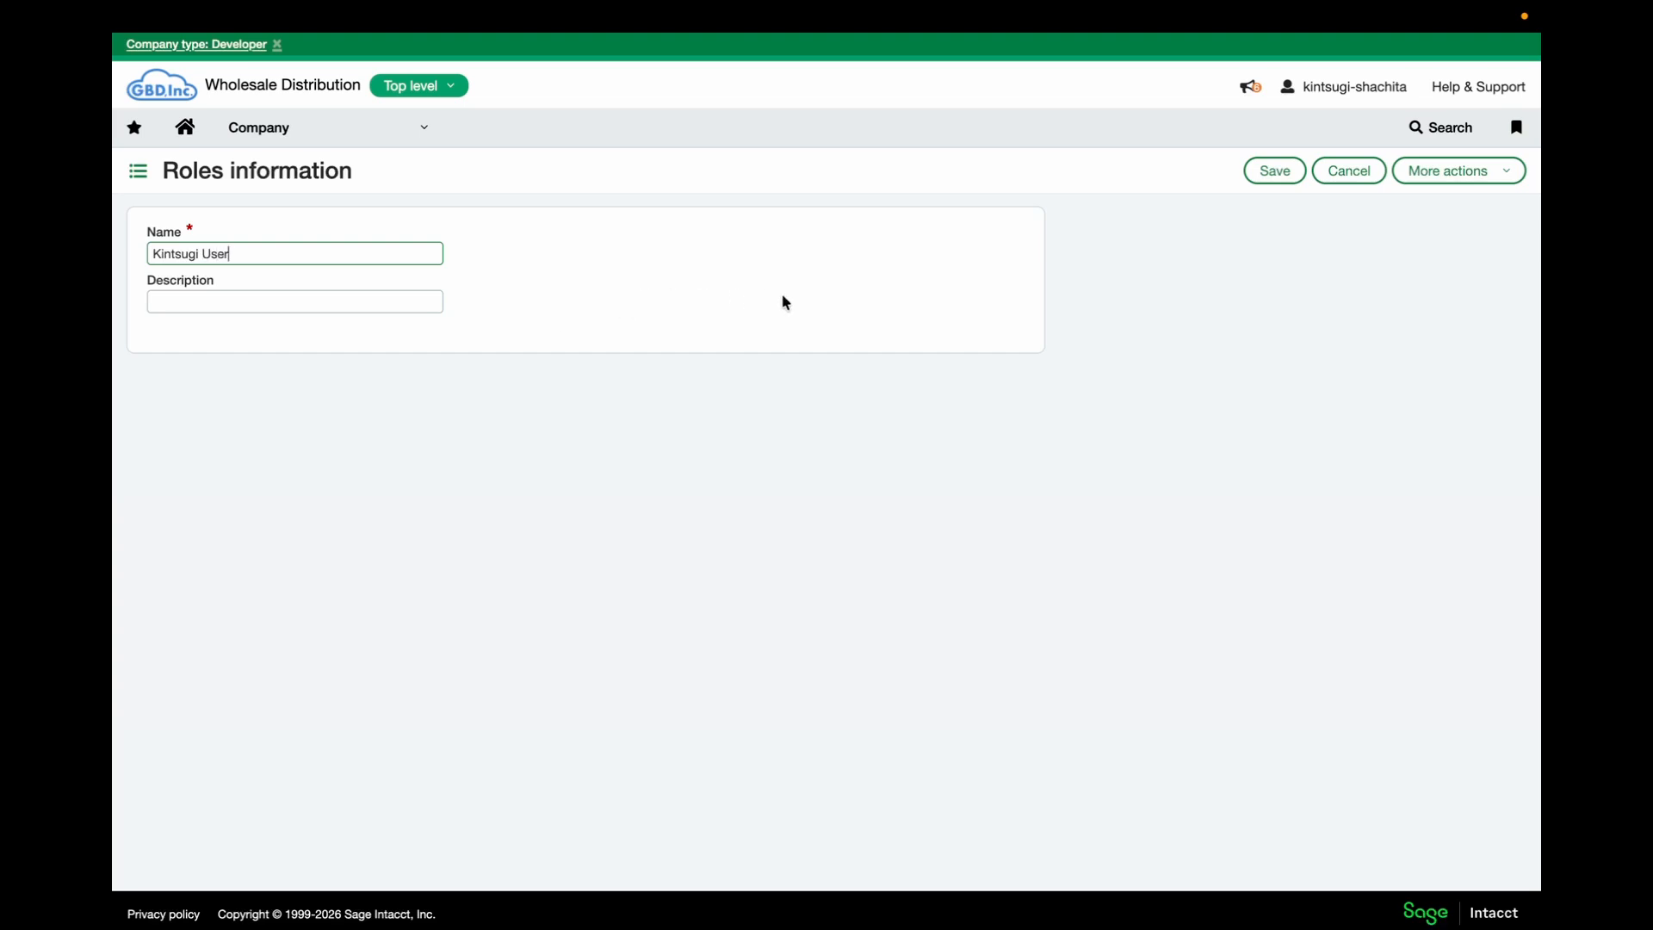
{"action": "left_click", "coordinate": [1275, 180]}
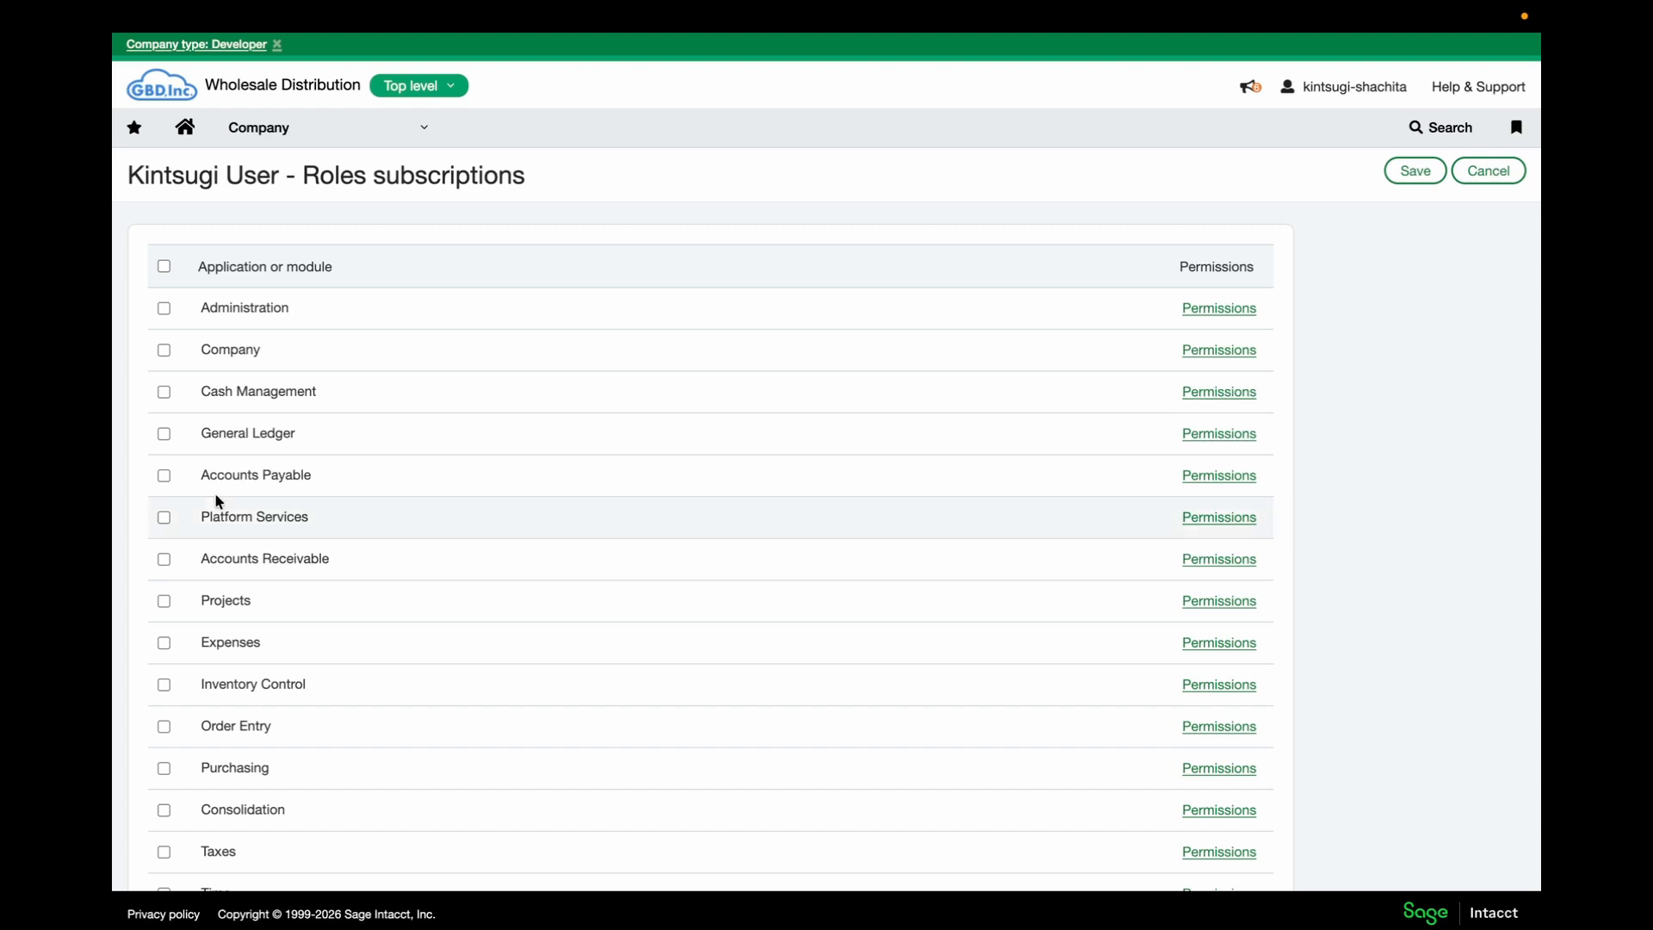
Subscribe the role to Company and grant List/View on Departments and Entities
{"action": "left_click", "coordinate": [164, 351]}
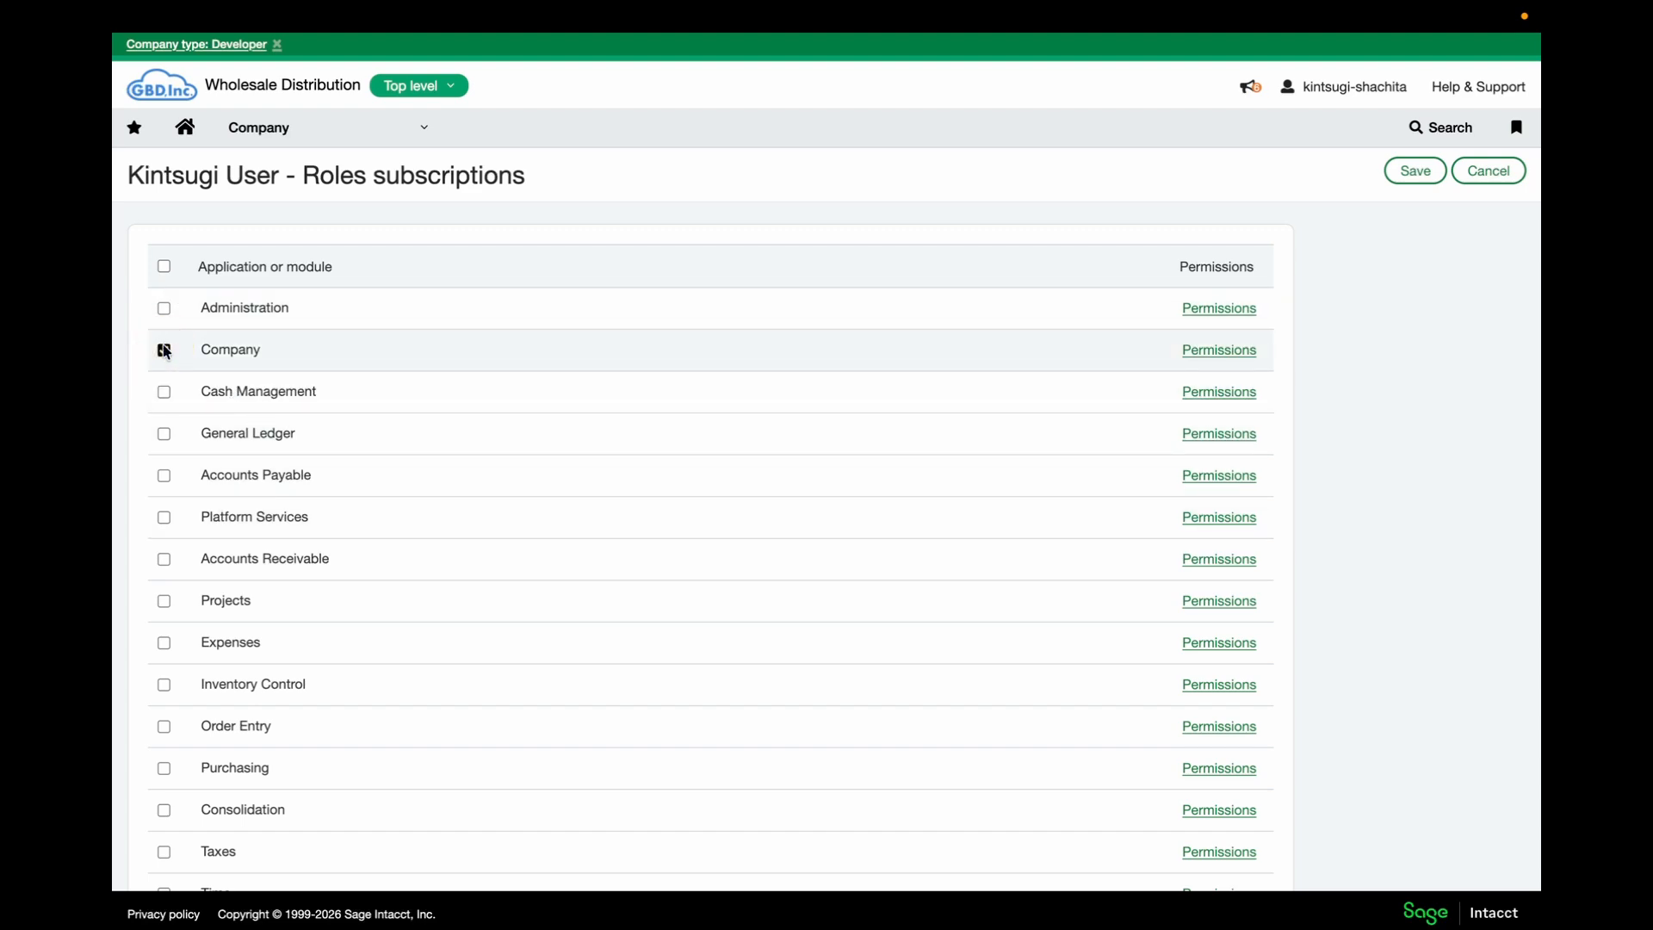
{"action": "left_click", "coordinate": [1233, 353]}
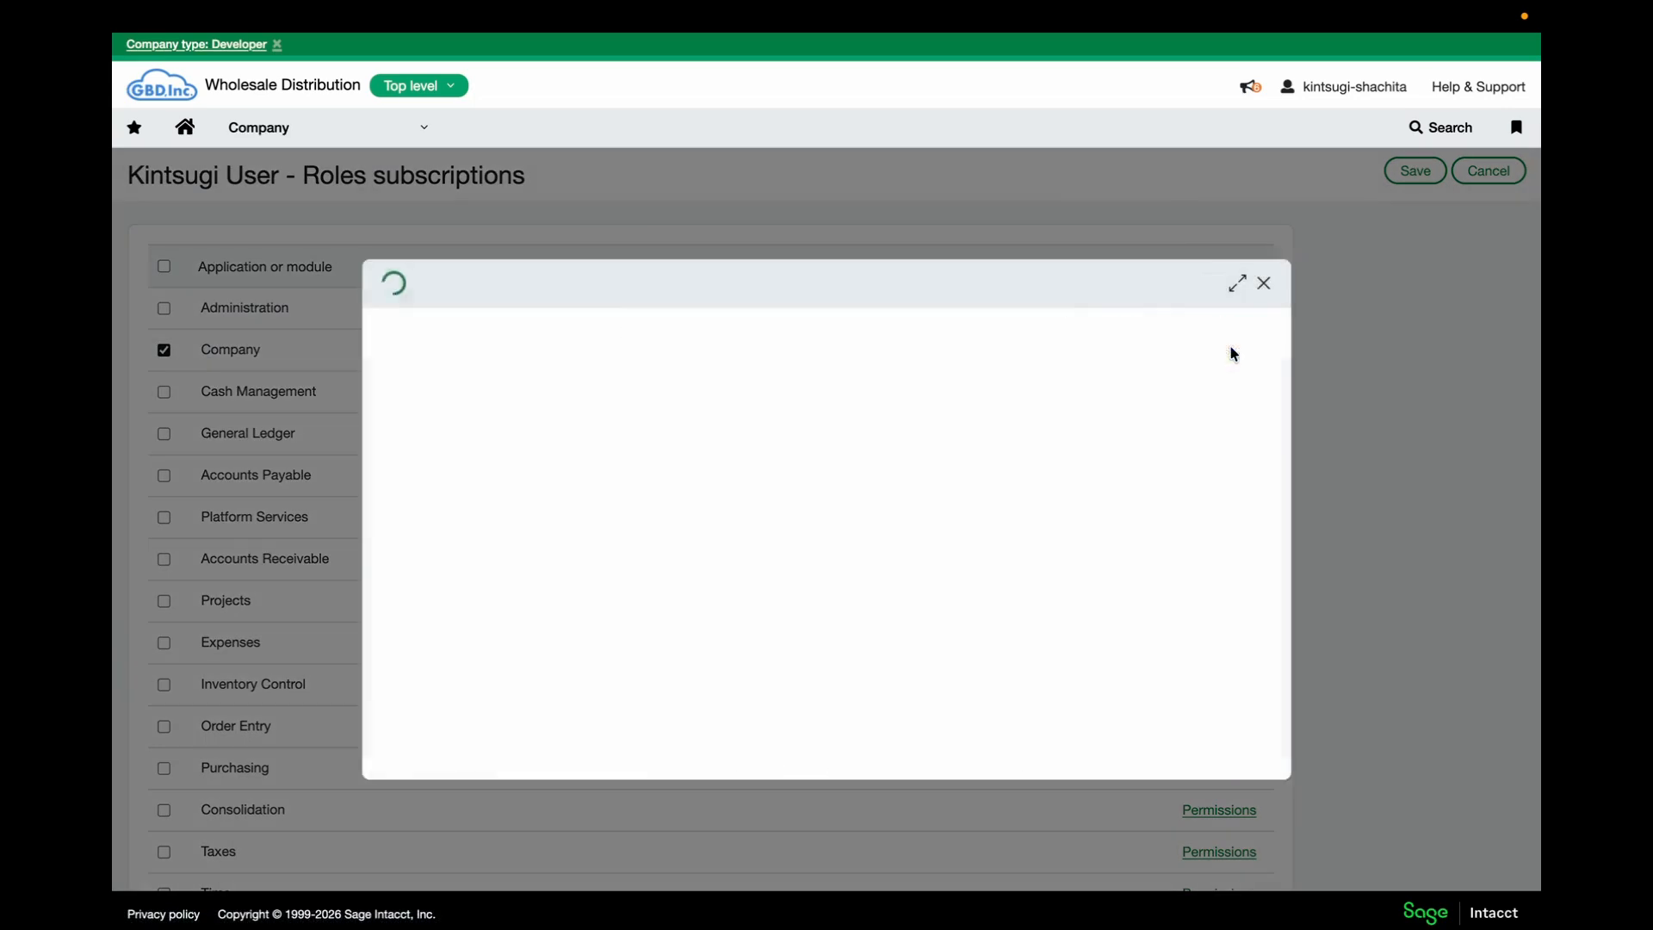
{"action": "scroll", "coordinate": [734, 465], "scroll_direction": "down", "scroll_amount": 1}
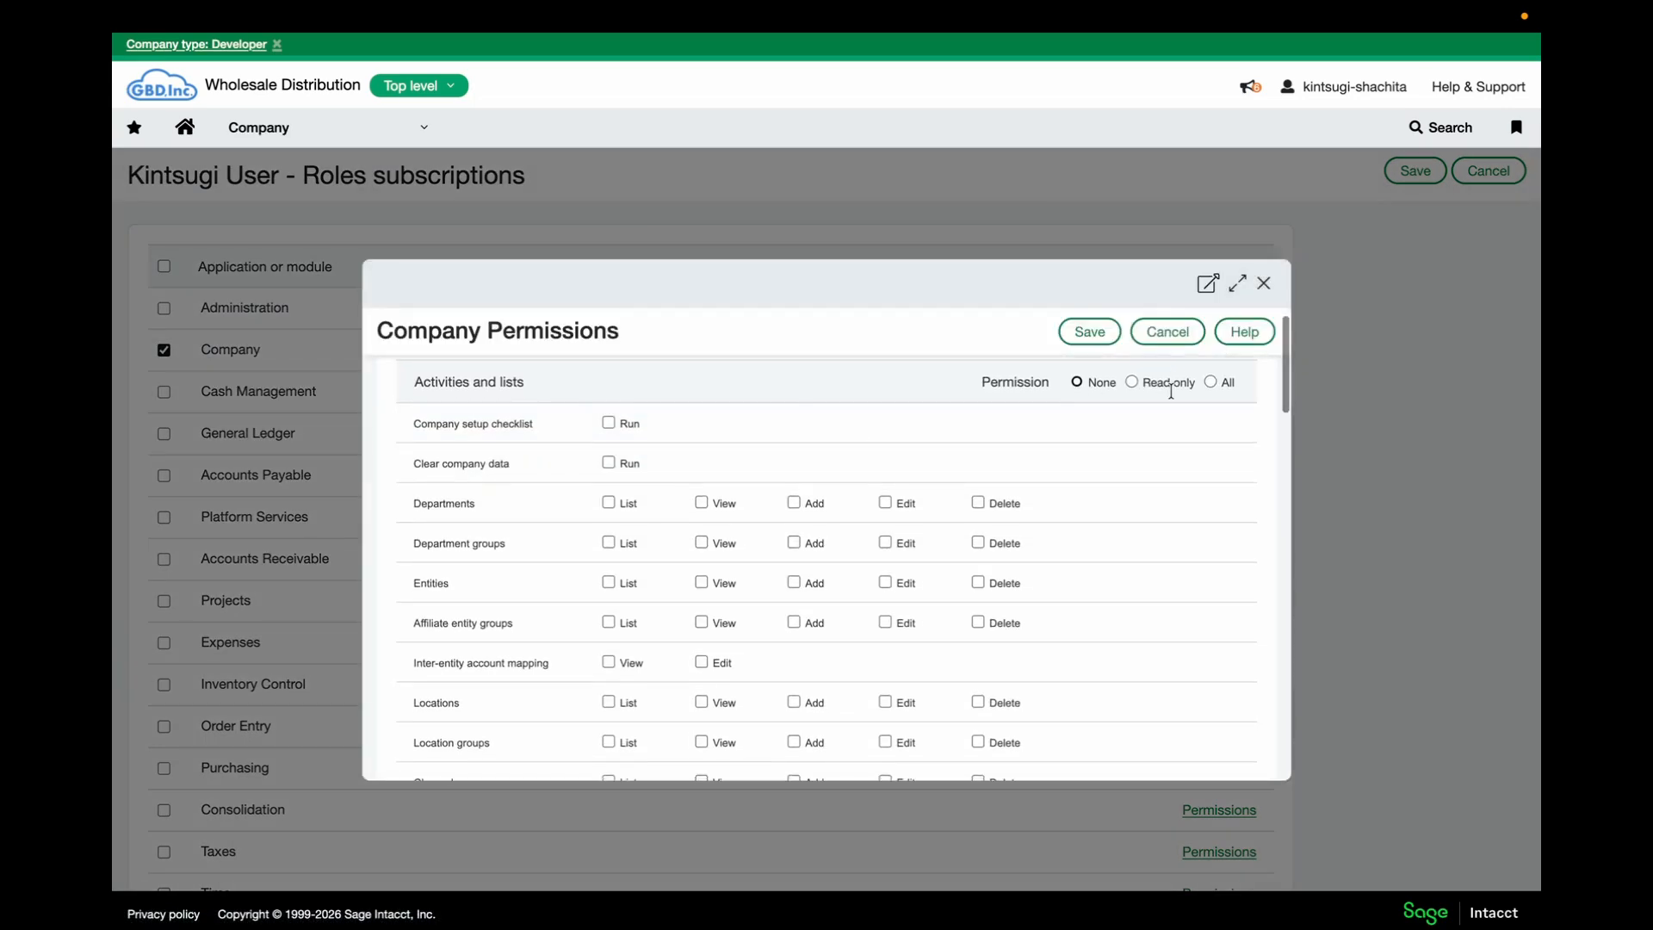
{"action": "left_click", "coordinate": [608, 501]}
{"action": "left_click", "coordinate": [701, 500]}
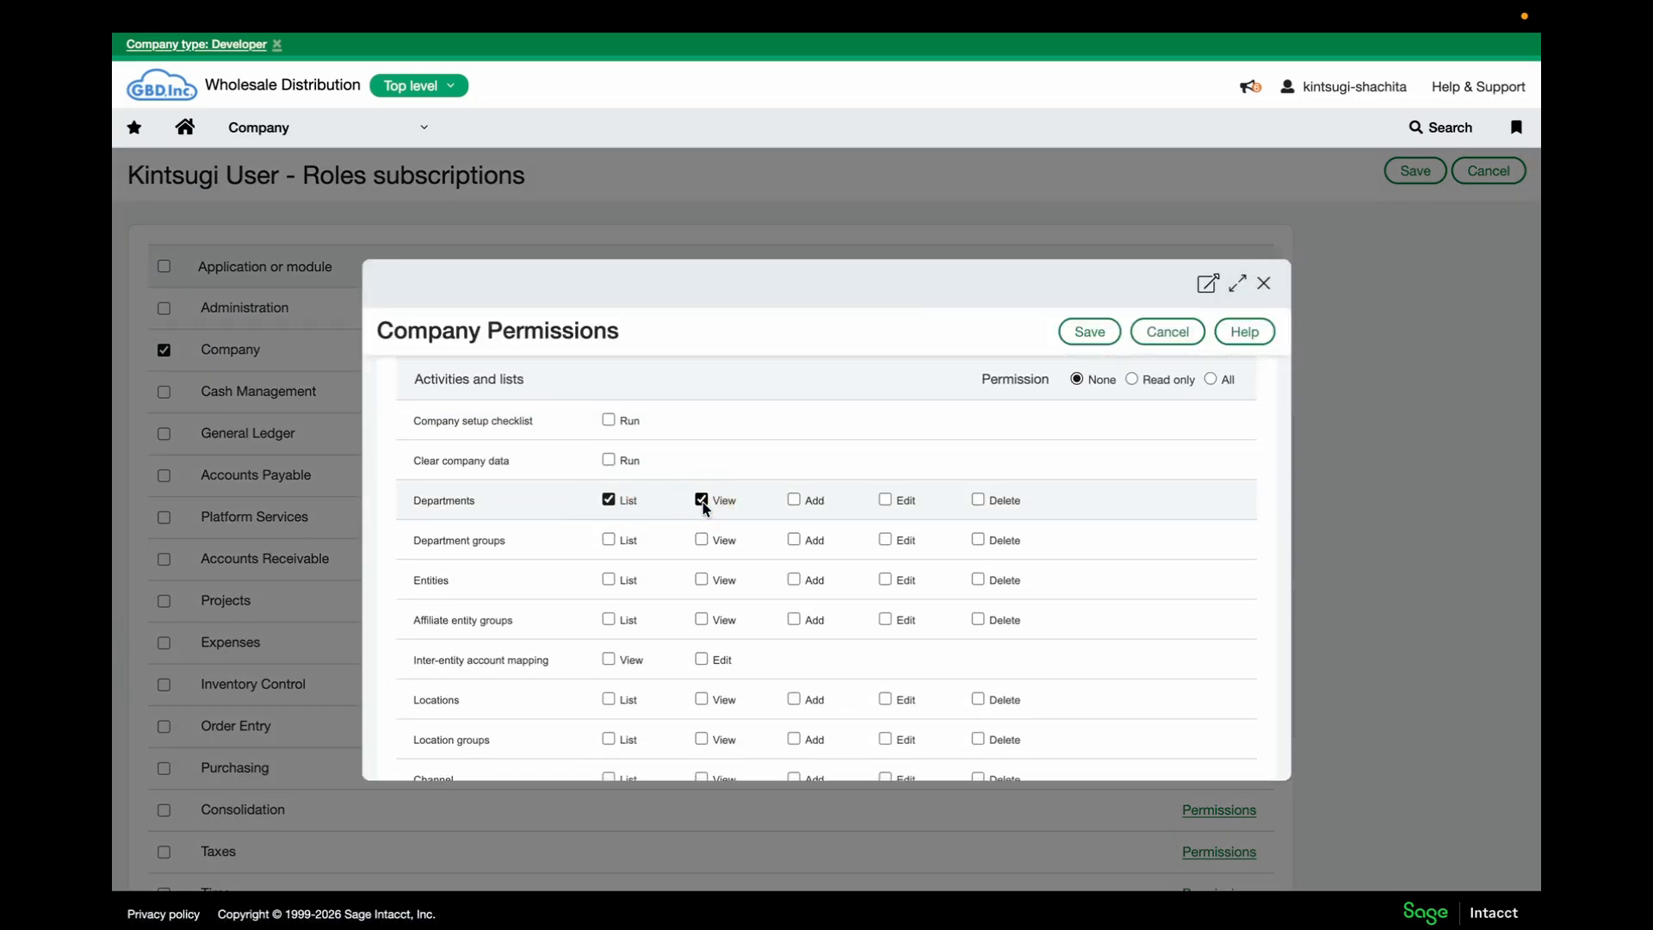
{"action": "left_click", "coordinate": [609, 579]}
{"action": "left_click", "coordinate": [702, 579]}
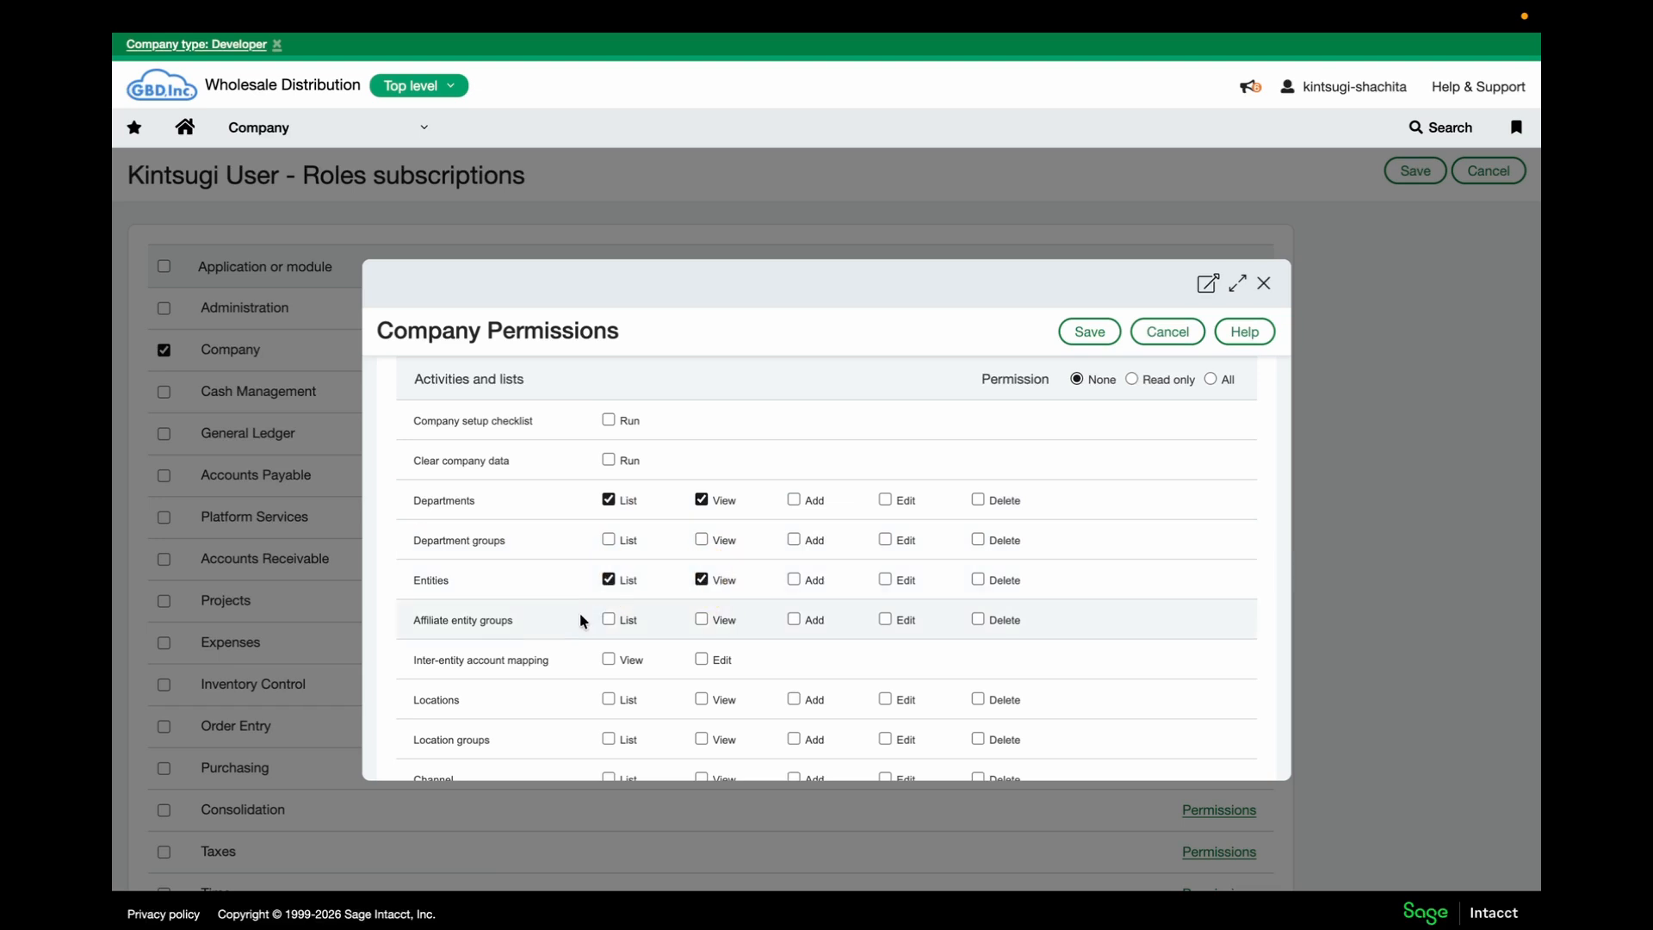
Grant View on Locations, List/View on Reporting periods, and List on Territories
{"action": "scroll", "coordinate": [580, 612], "scroll_direction": "down", "scroll_amount": 2}
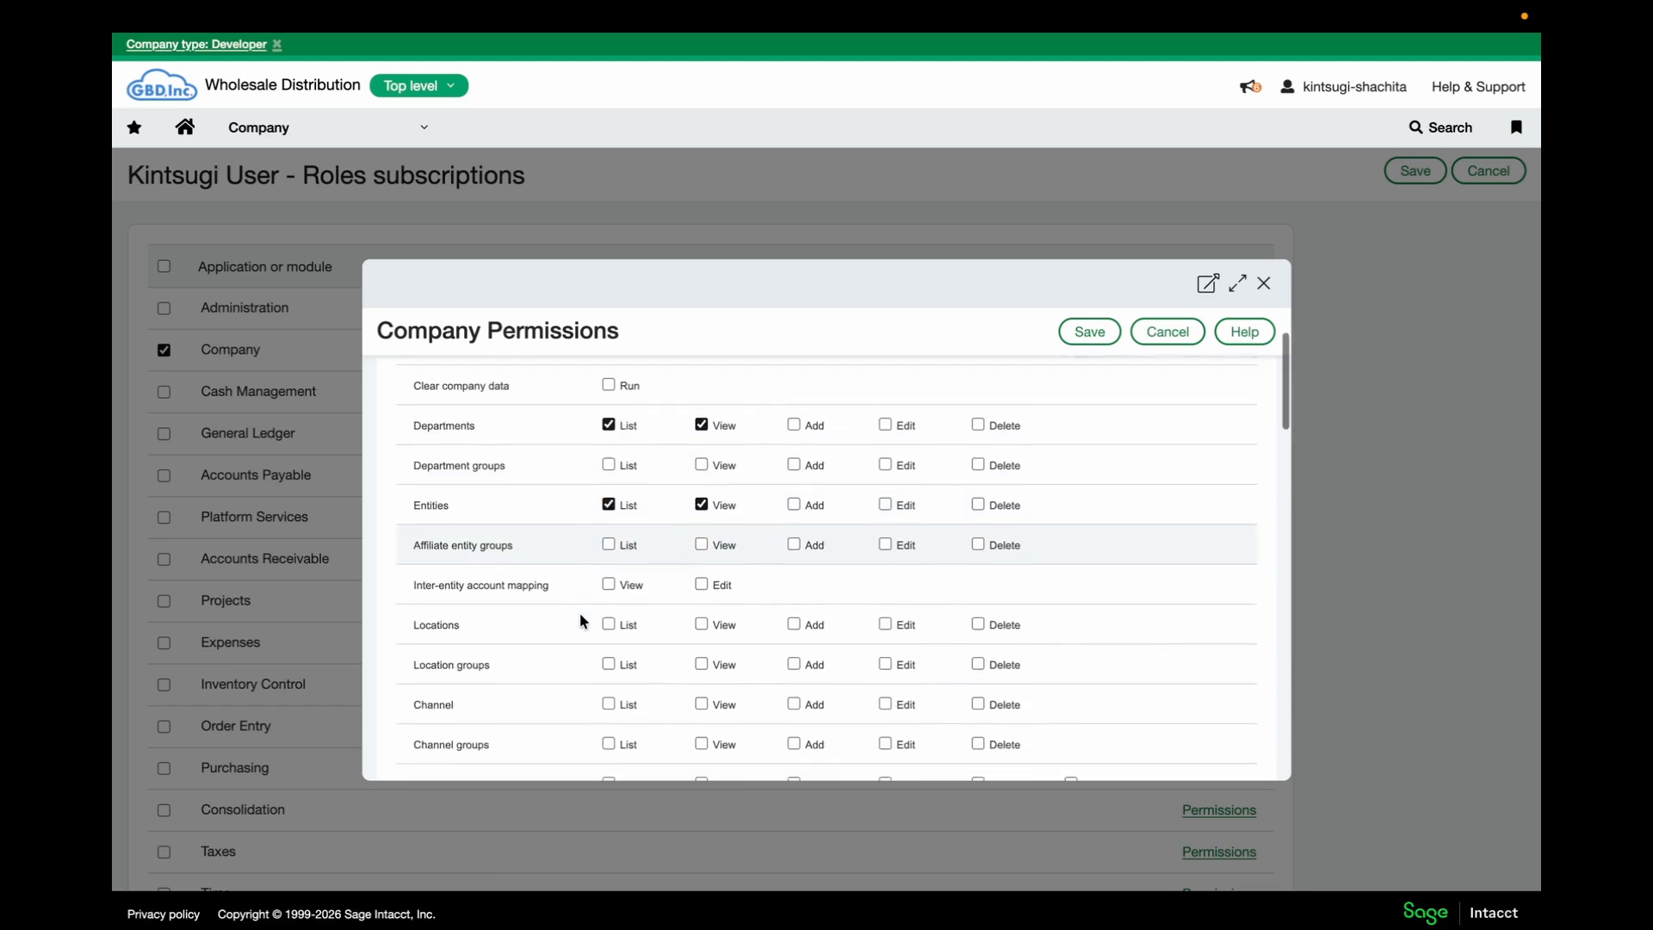
{"action": "left_click", "coordinate": [702, 612]}
{"action": "scroll", "coordinate": [655, 632], "scroll_direction": "down", "scroll_amount": 5}
{"action": "left_click", "coordinate": [609, 544]}
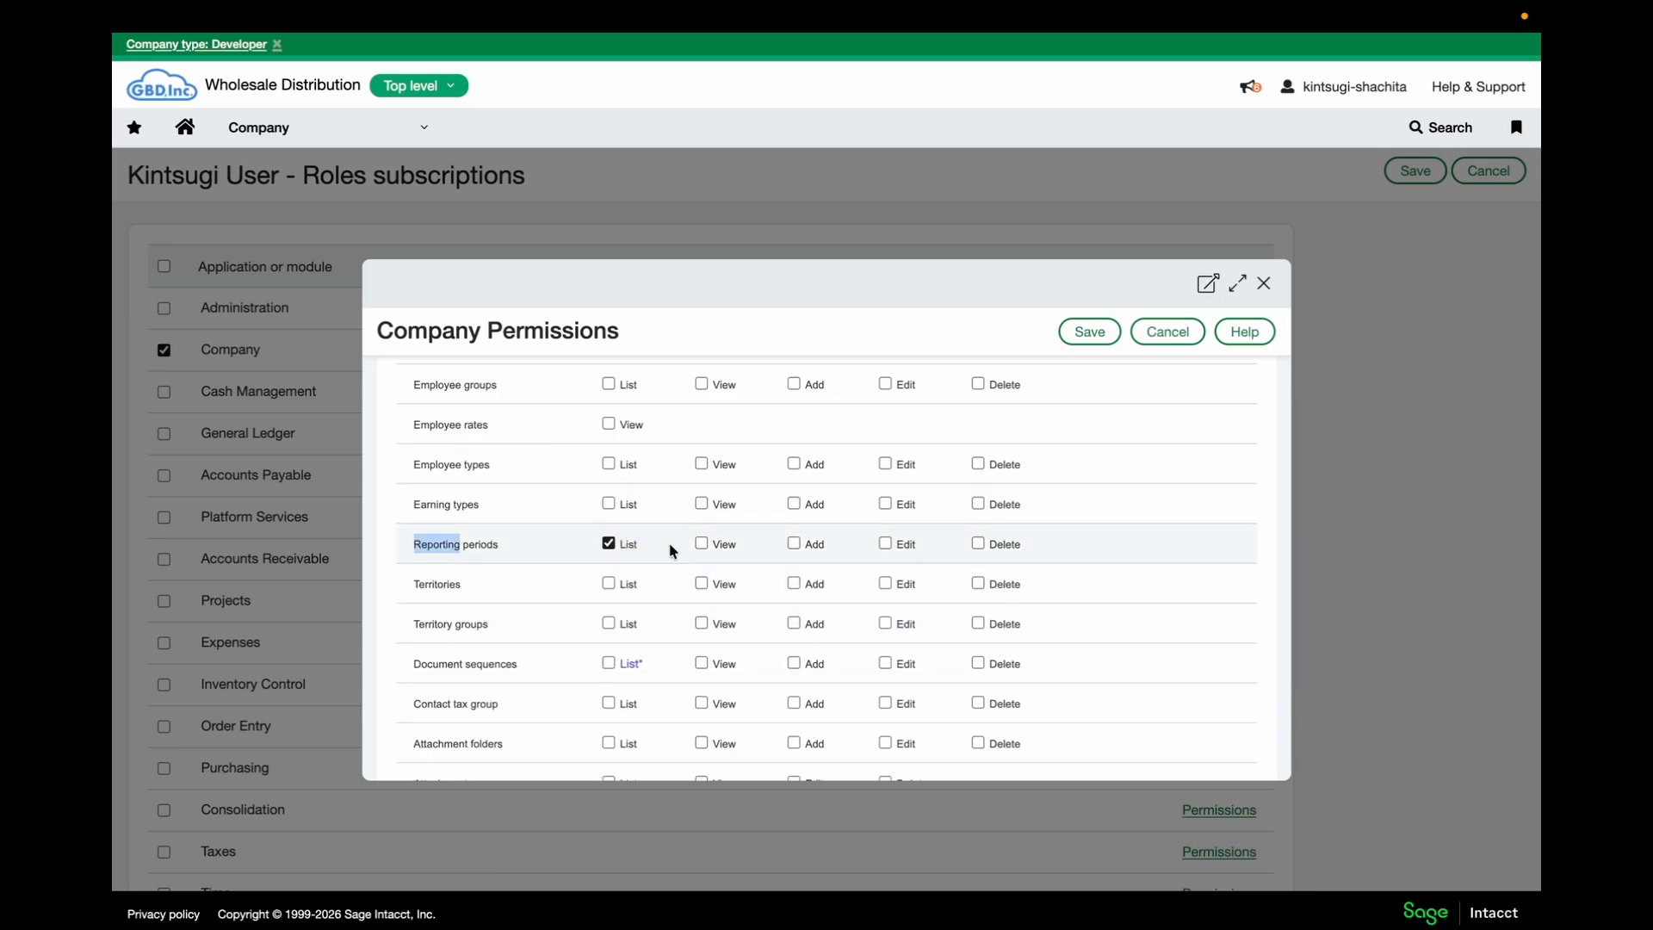
{"action": "left_click", "coordinate": [702, 544]}
{"action": "left_click", "coordinate": [607, 584]}
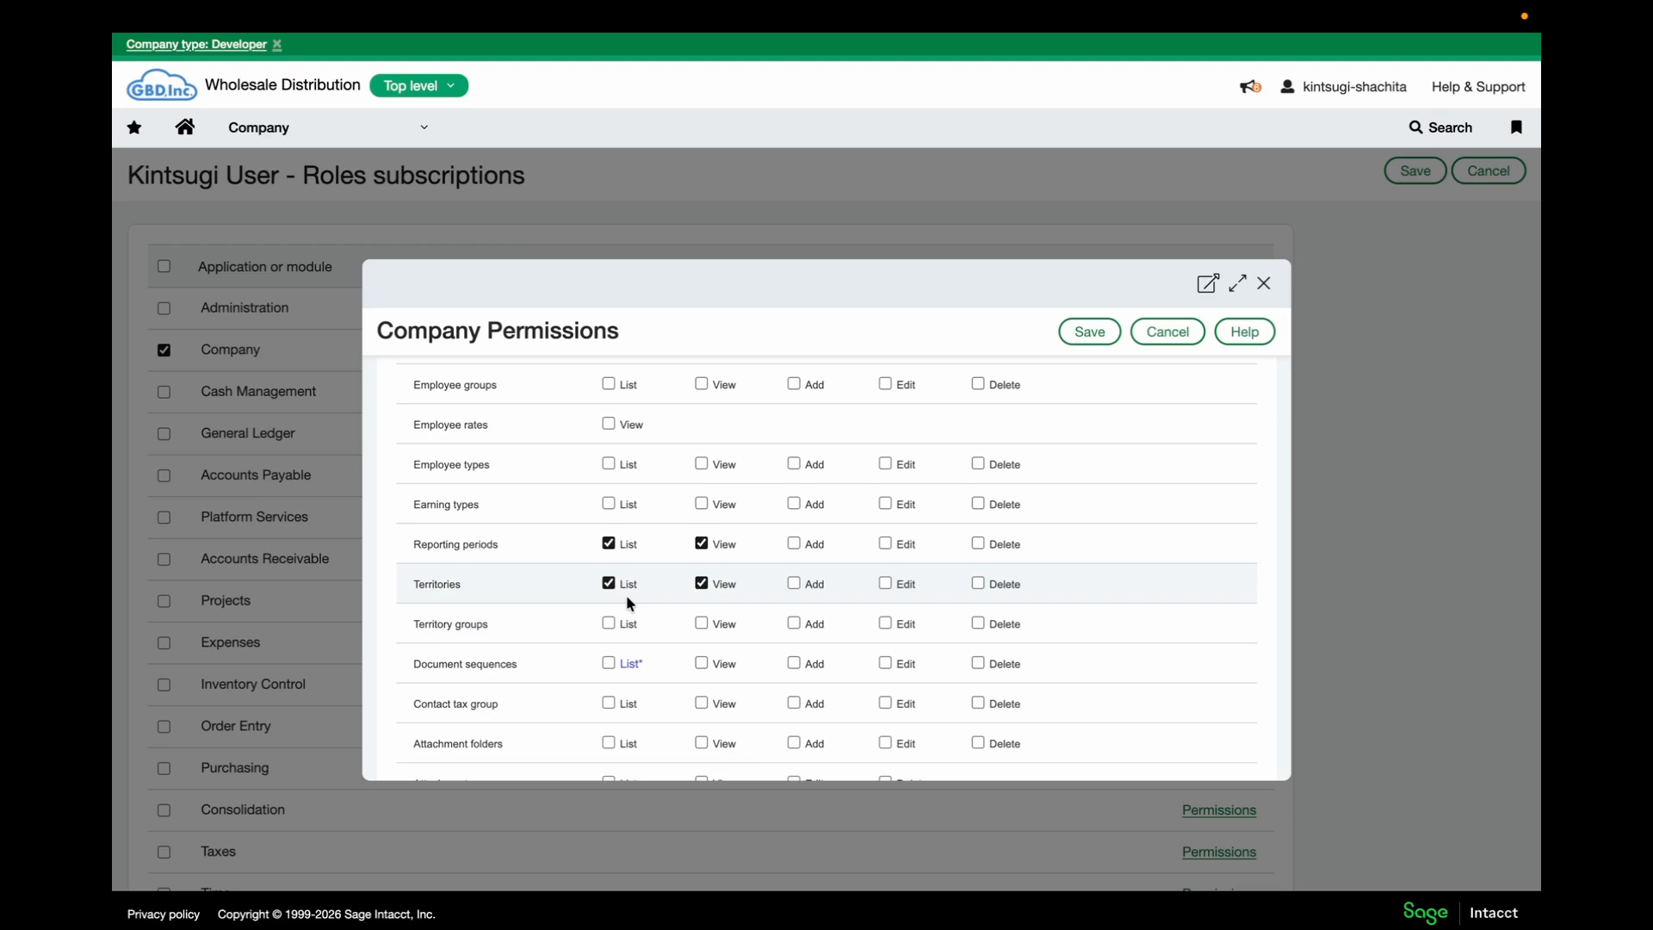
Grant List/View on Attachments, List on Transaction allocations, View on Transaction currencies, then save
{"action": "scroll", "coordinate": [626, 594], "scroll_direction": "down", "scroll_amount": 4}
{"action": "left_click", "coordinate": [605, 621]}
{"action": "left_click", "coordinate": [695, 621]}
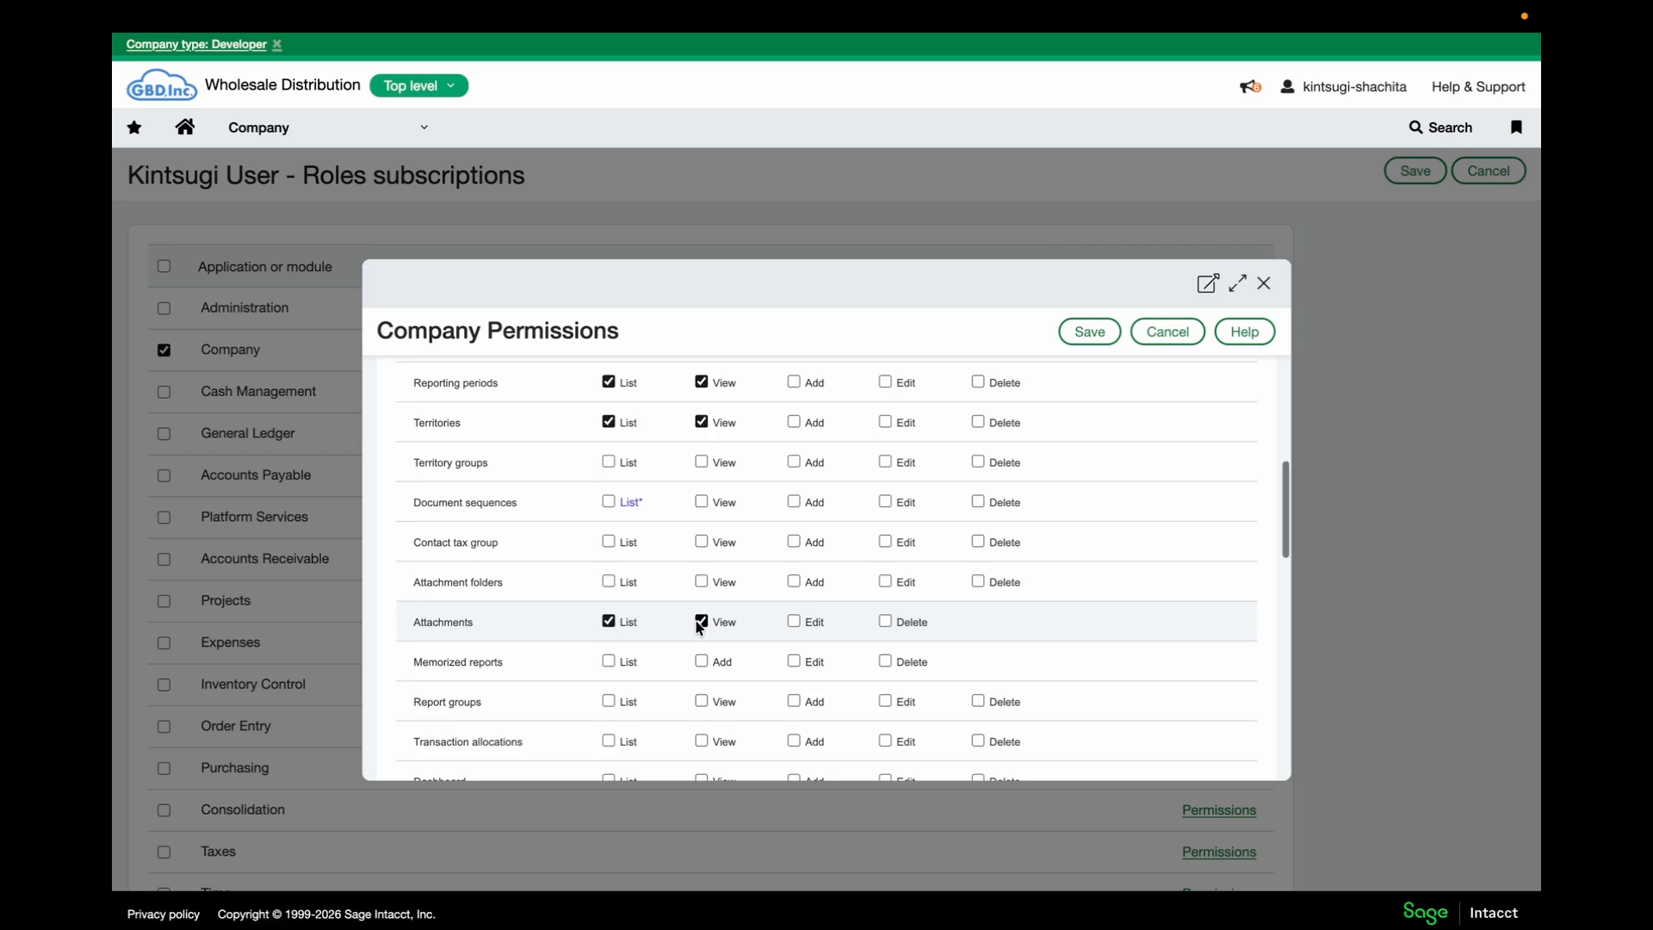
{"action": "scroll", "coordinate": [697, 626], "scroll_direction": "down", "scroll_amount": 3}
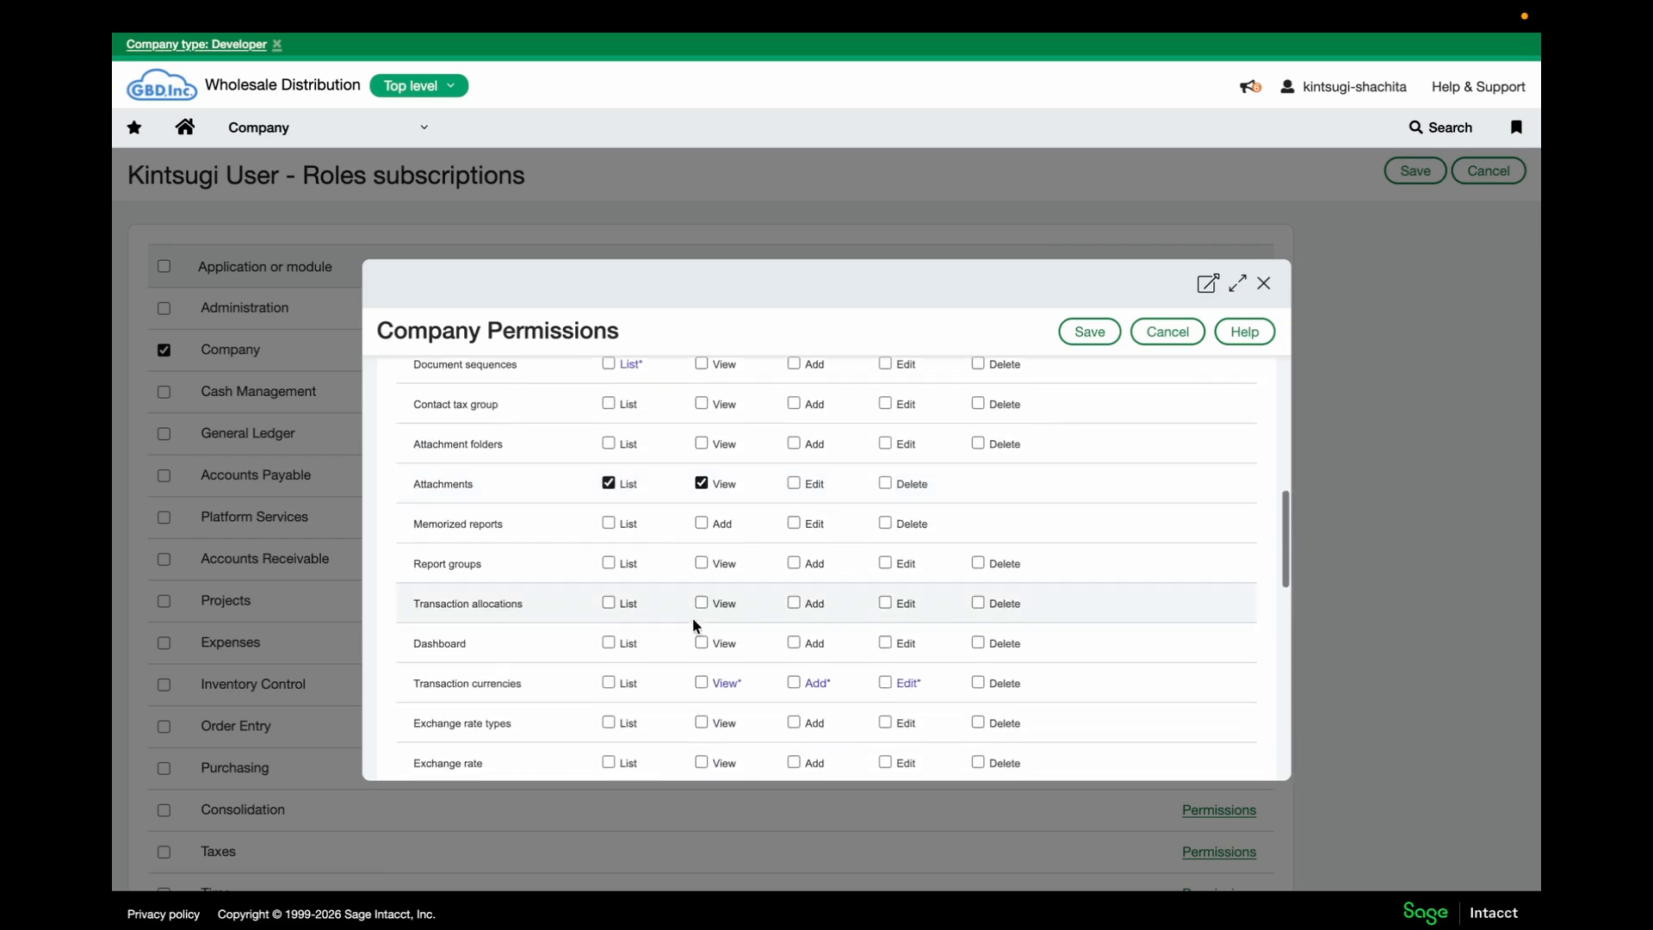
{"action": "left_click", "coordinate": [612, 602]}
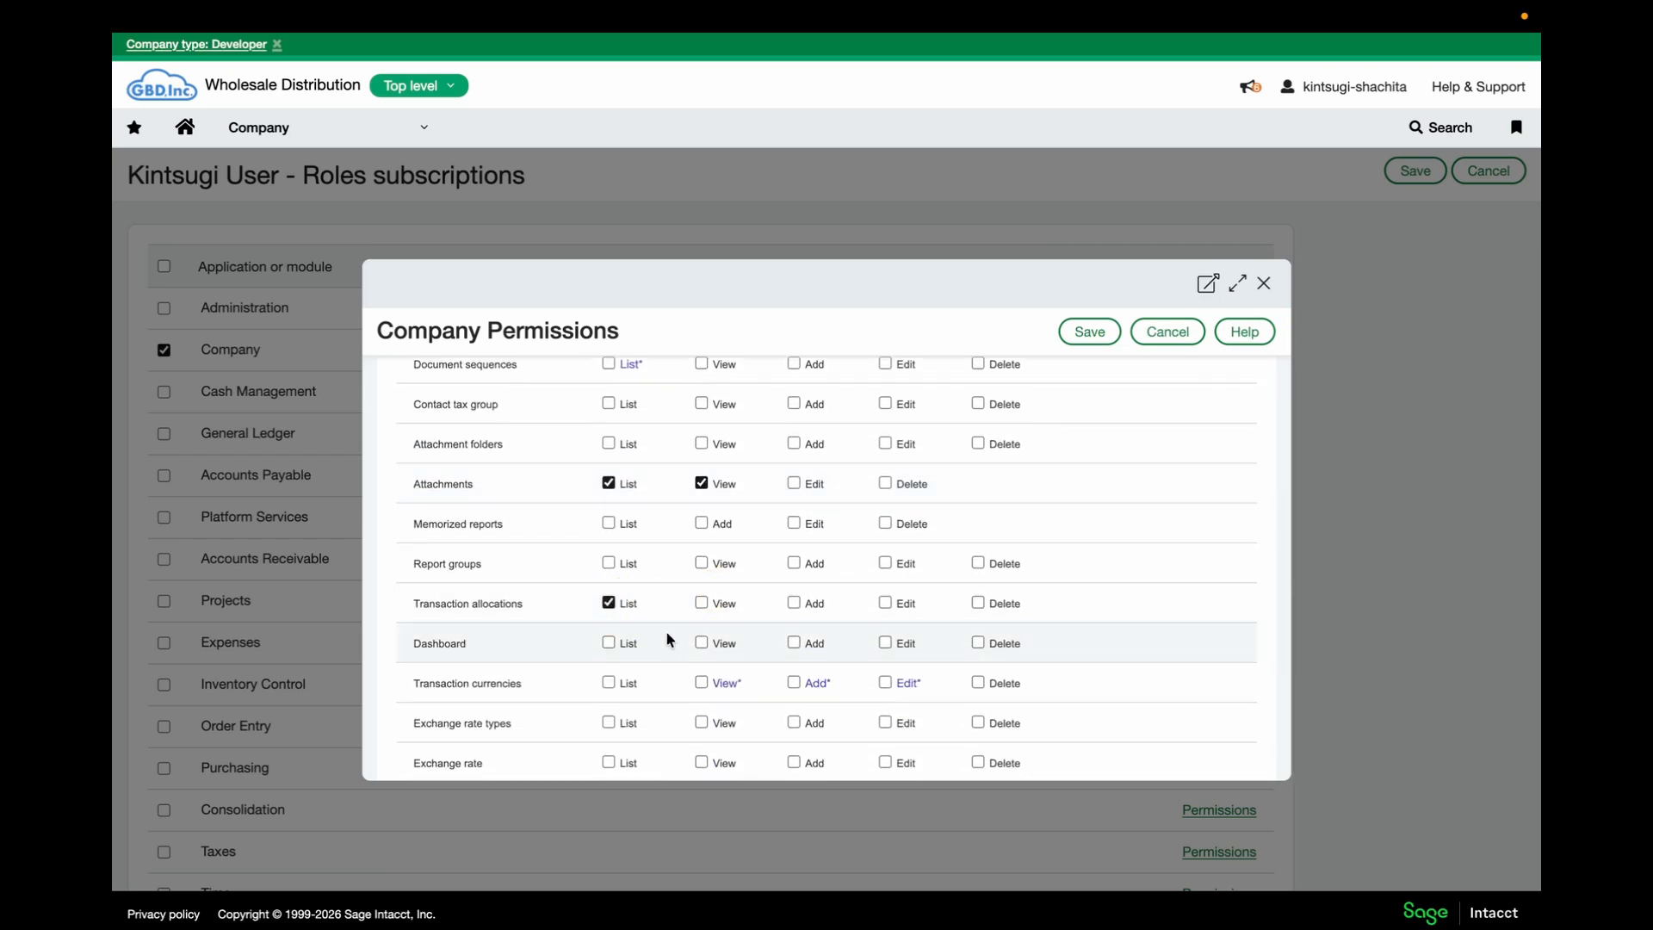
{"action": "left_click", "coordinate": [717, 684]}
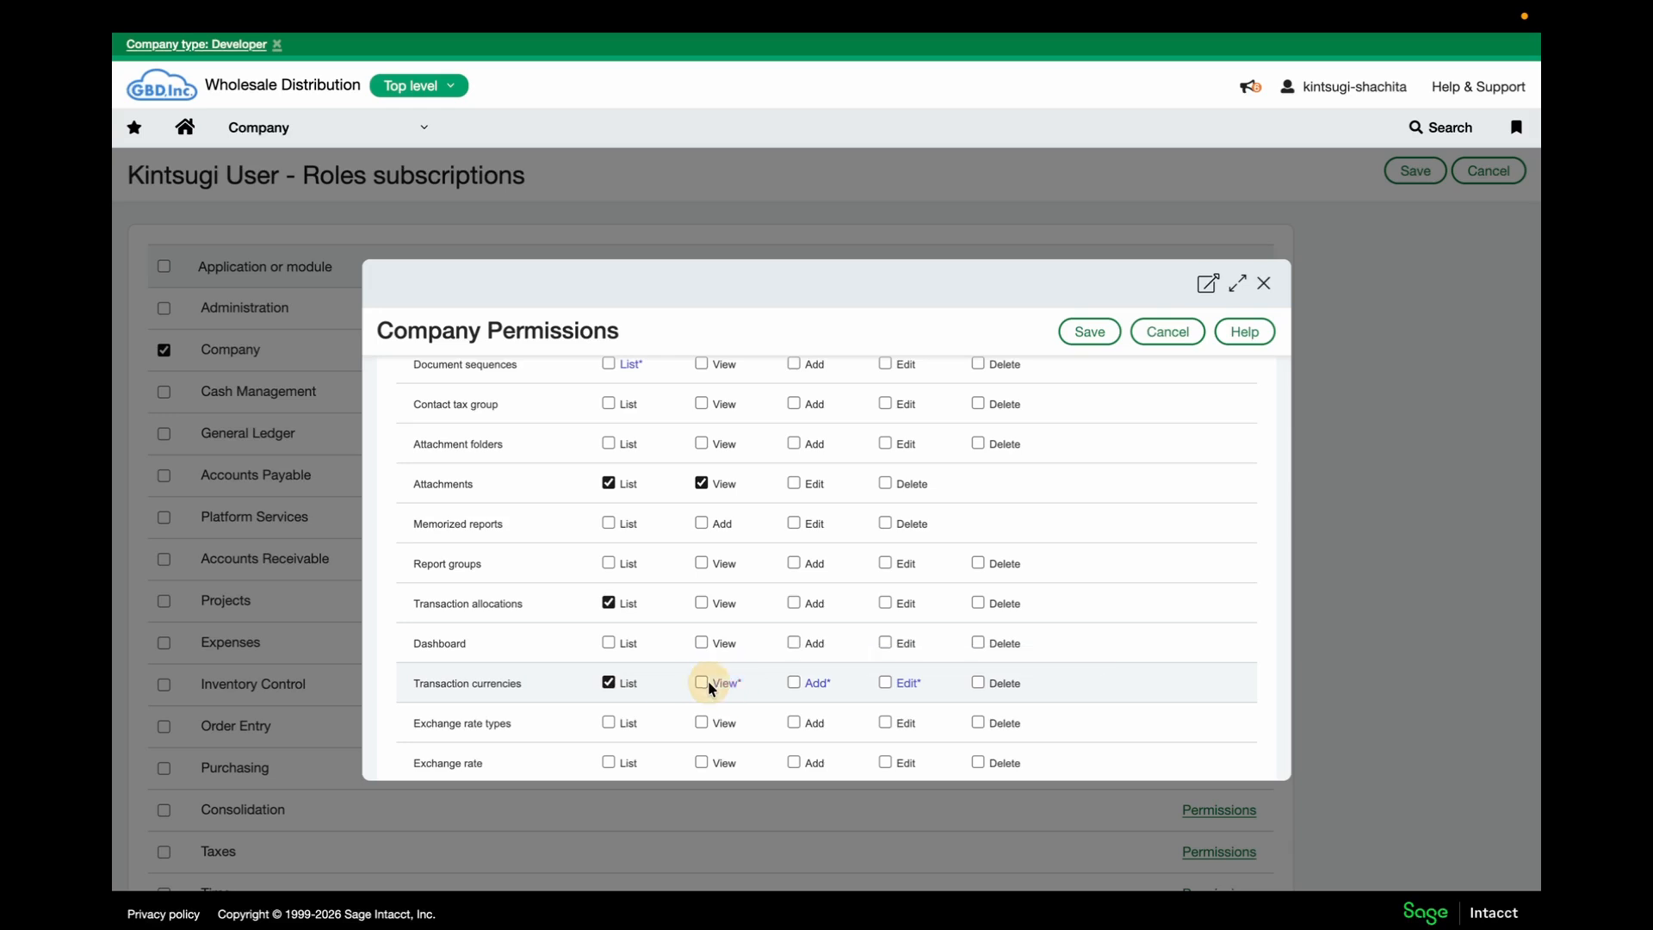
{"action": "left_click", "coordinate": [706, 682]}
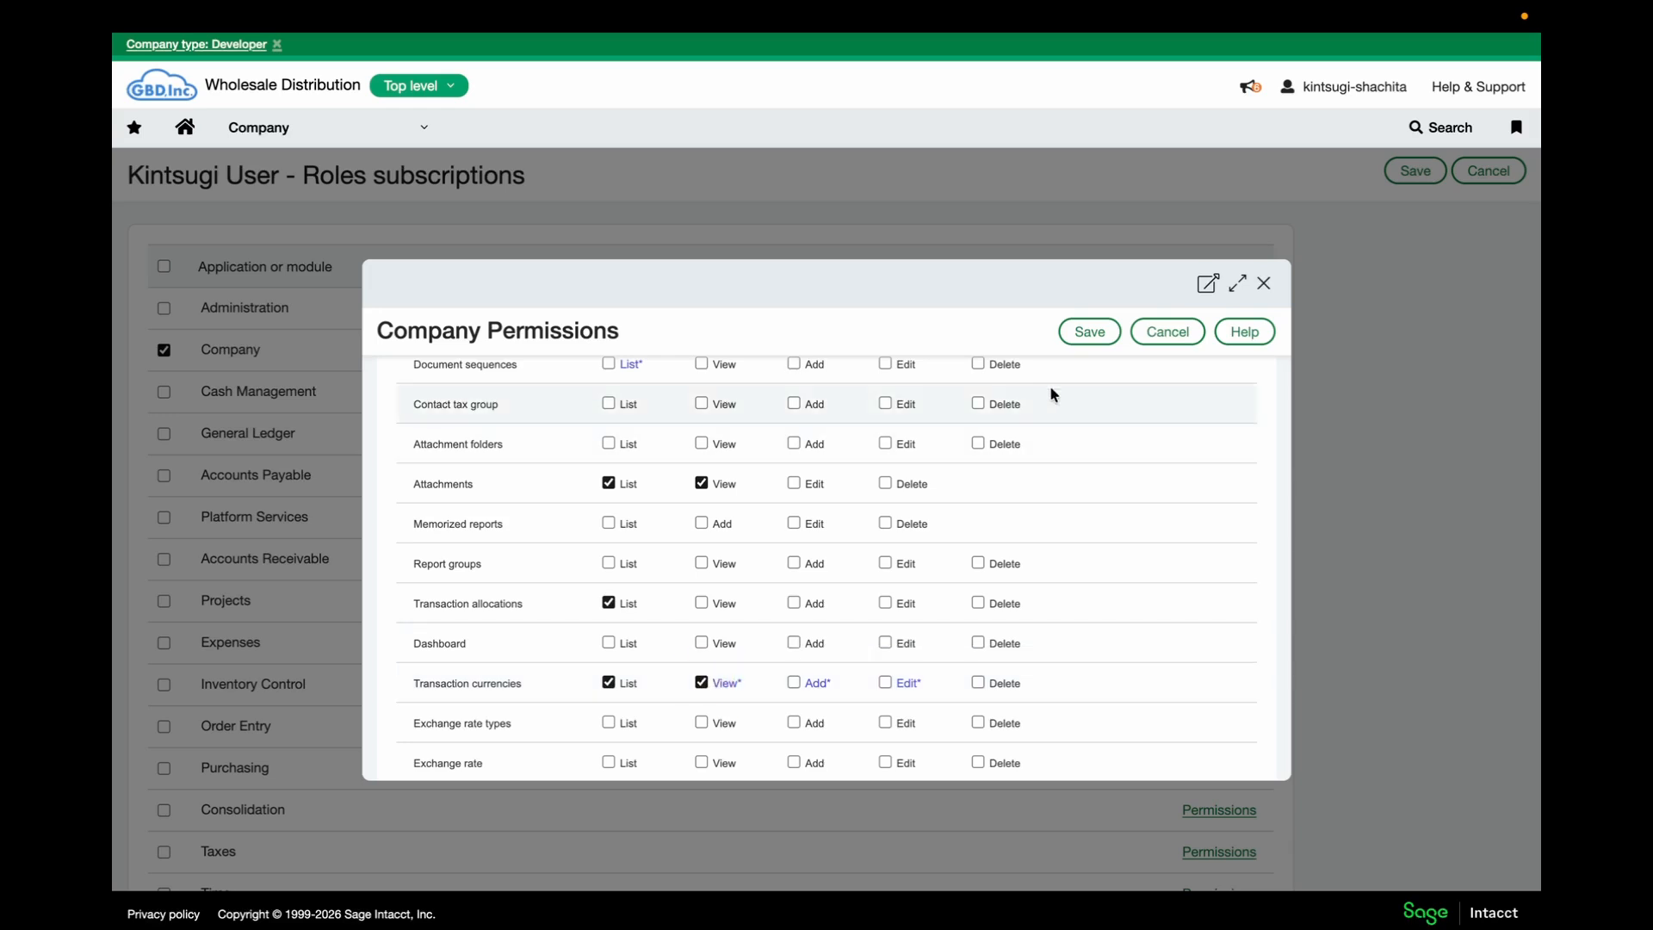
{"action": "left_click", "coordinate": [1087, 334]}
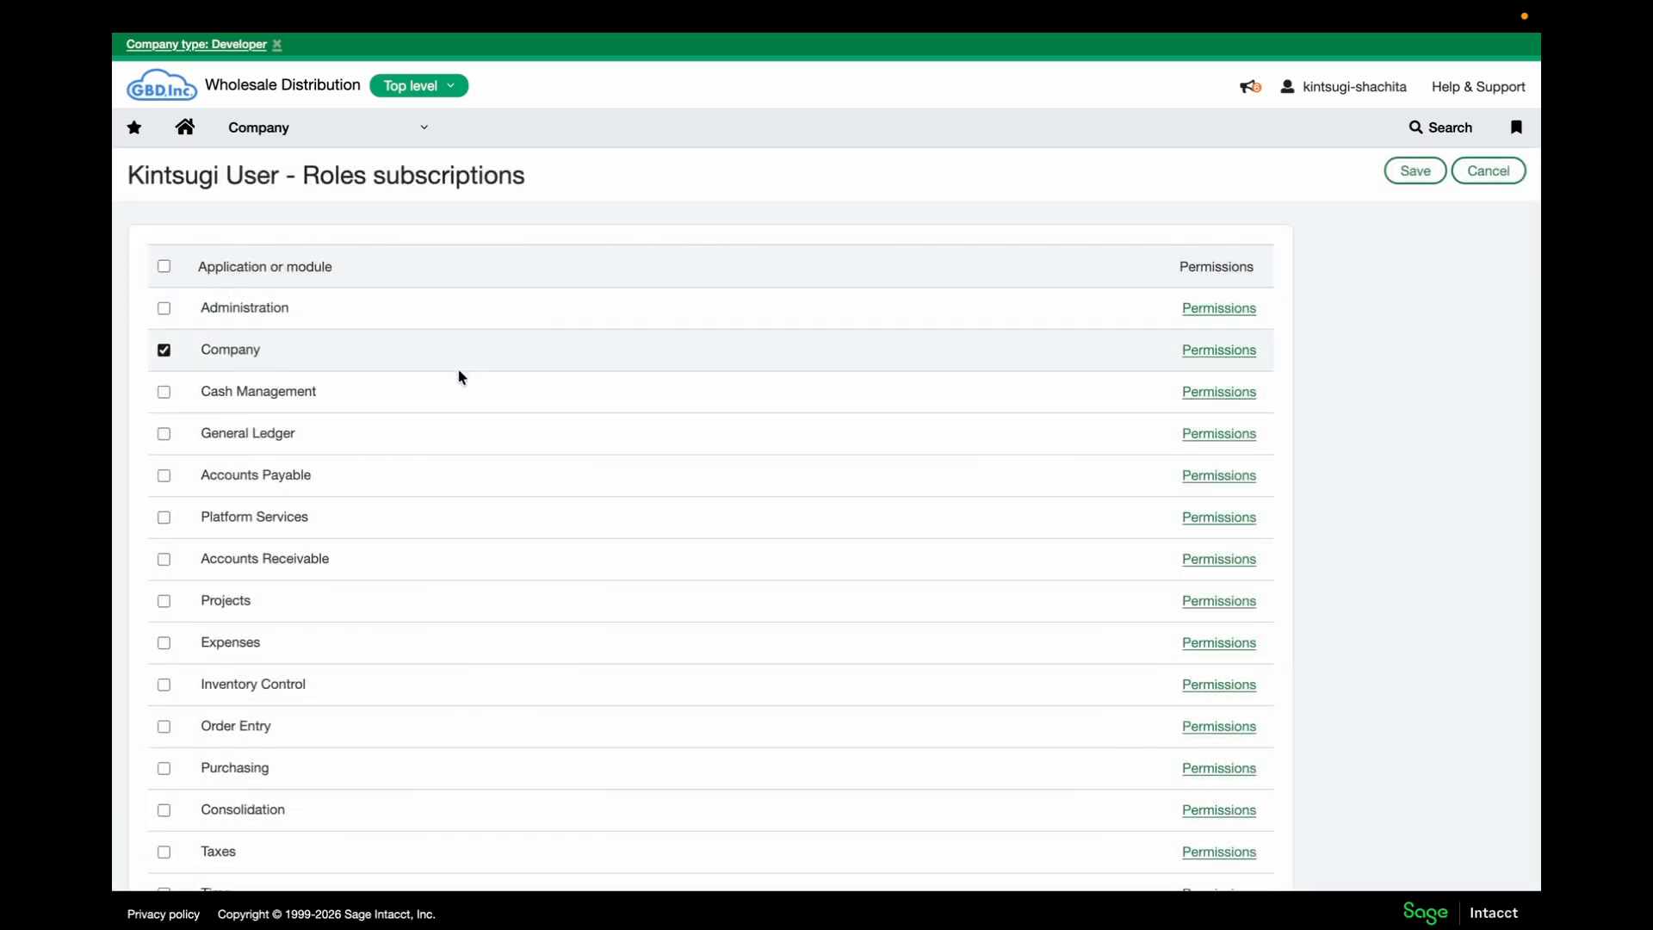
Subscribe the role to Cash Management with View on Bank transactions and List on Deposits, and save
{"action": "left_click", "coordinate": [163, 390]}
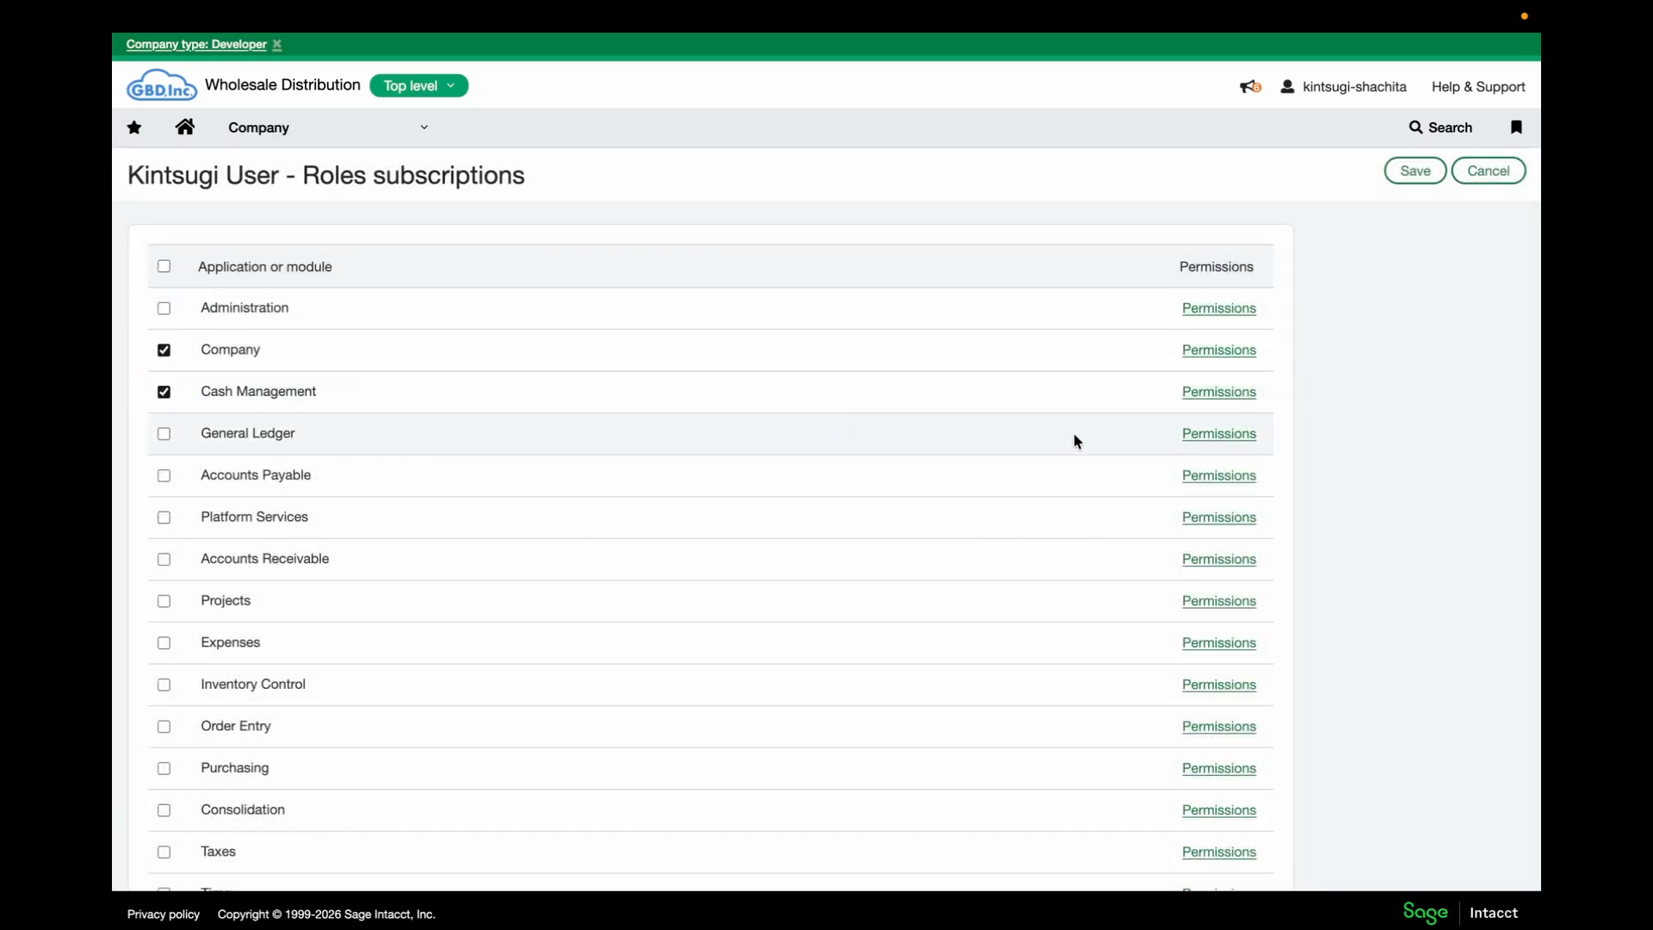
{"action": "left_click", "coordinate": [1217, 397]}
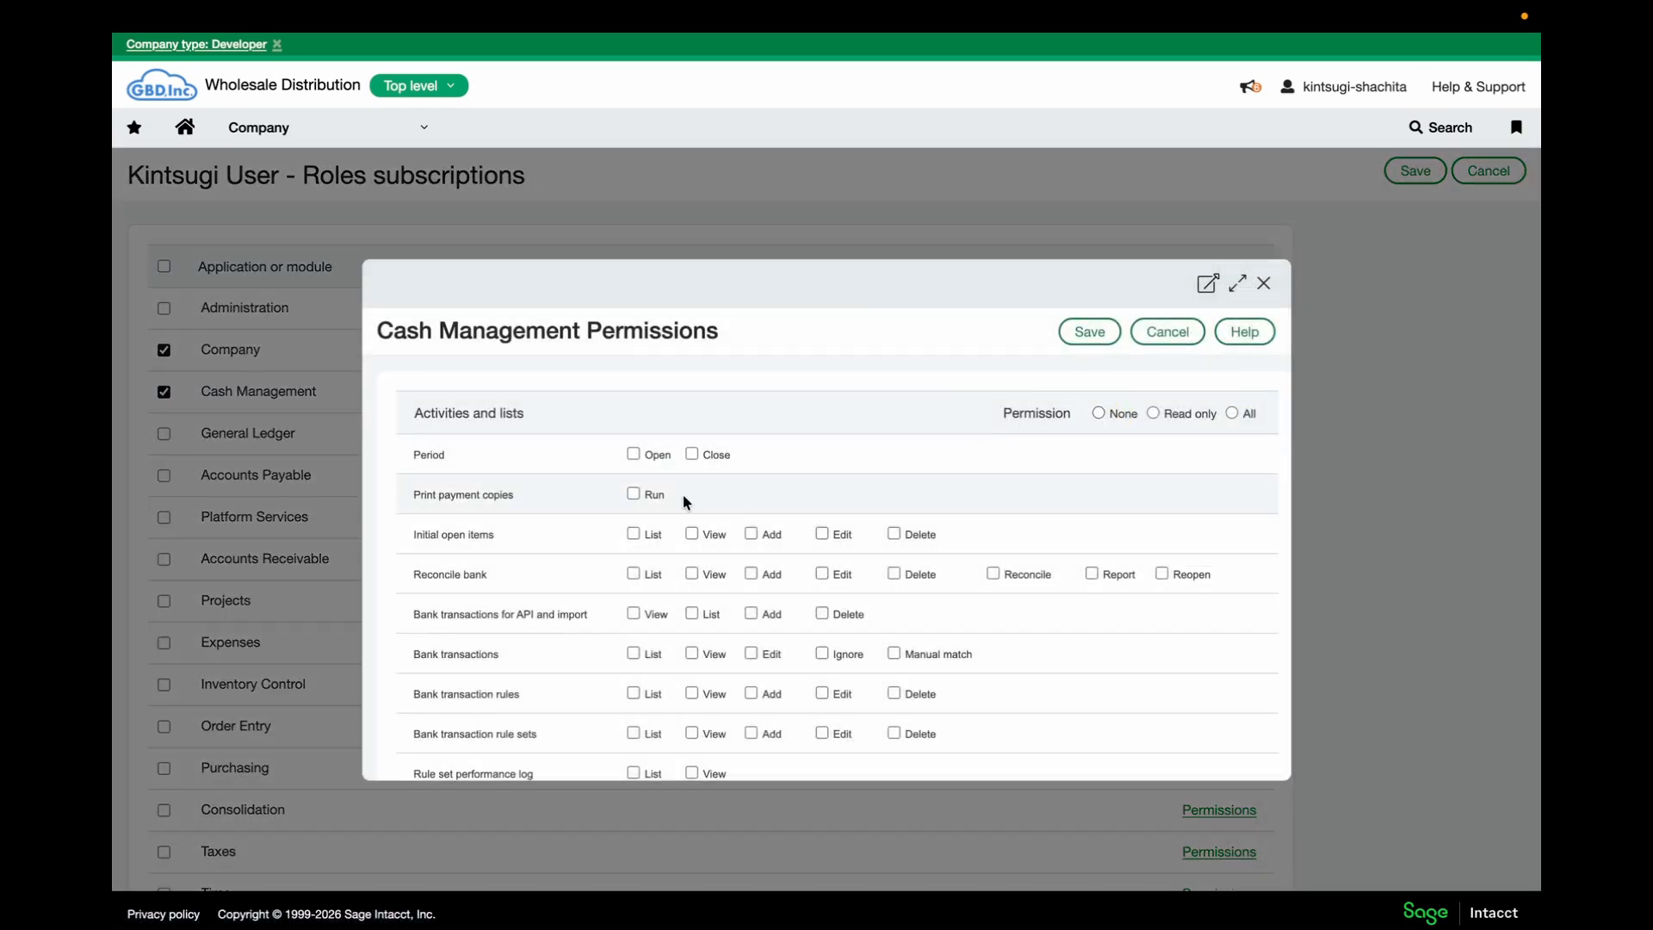
{"action": "scroll", "coordinate": [686, 498], "scroll_direction": "down", "scroll_amount": 1}
{"action": "scroll", "coordinate": [686, 502], "scroll_direction": "down", "scroll_amount": 2}
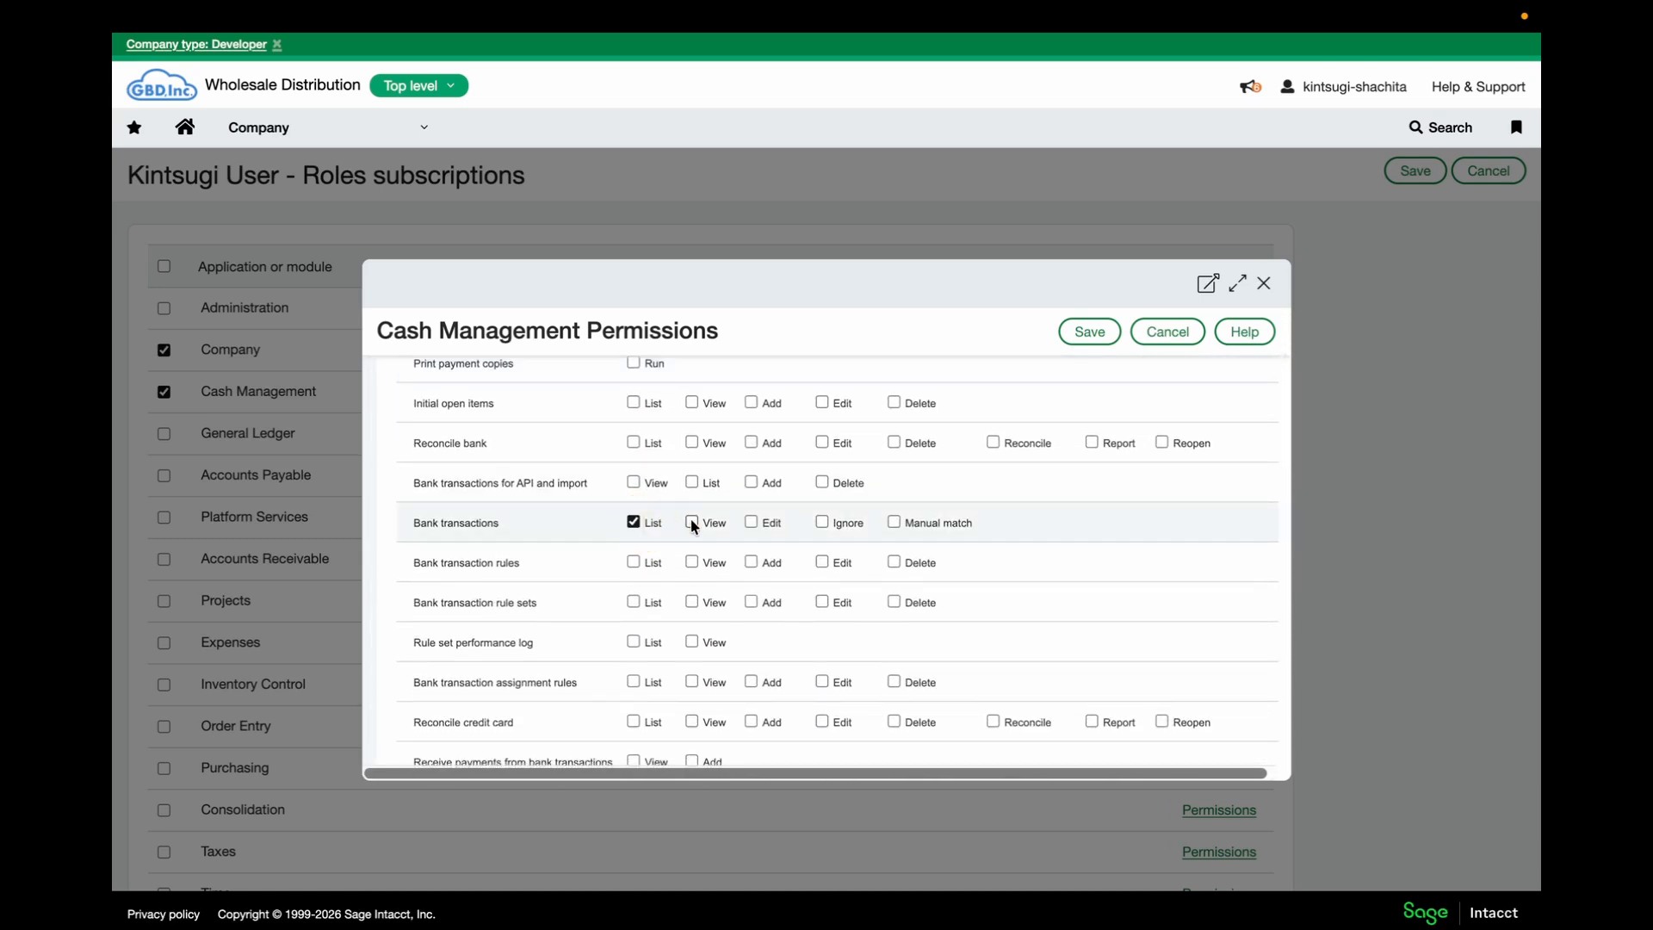
{"action": "left_click", "coordinate": [692, 521]}
{"action": "scroll", "coordinate": [650, 579], "scroll_direction": "down", "scroll_amount": 2}
{"action": "scroll", "coordinate": [648, 582], "scroll_direction": "up", "scroll_amount": 4}
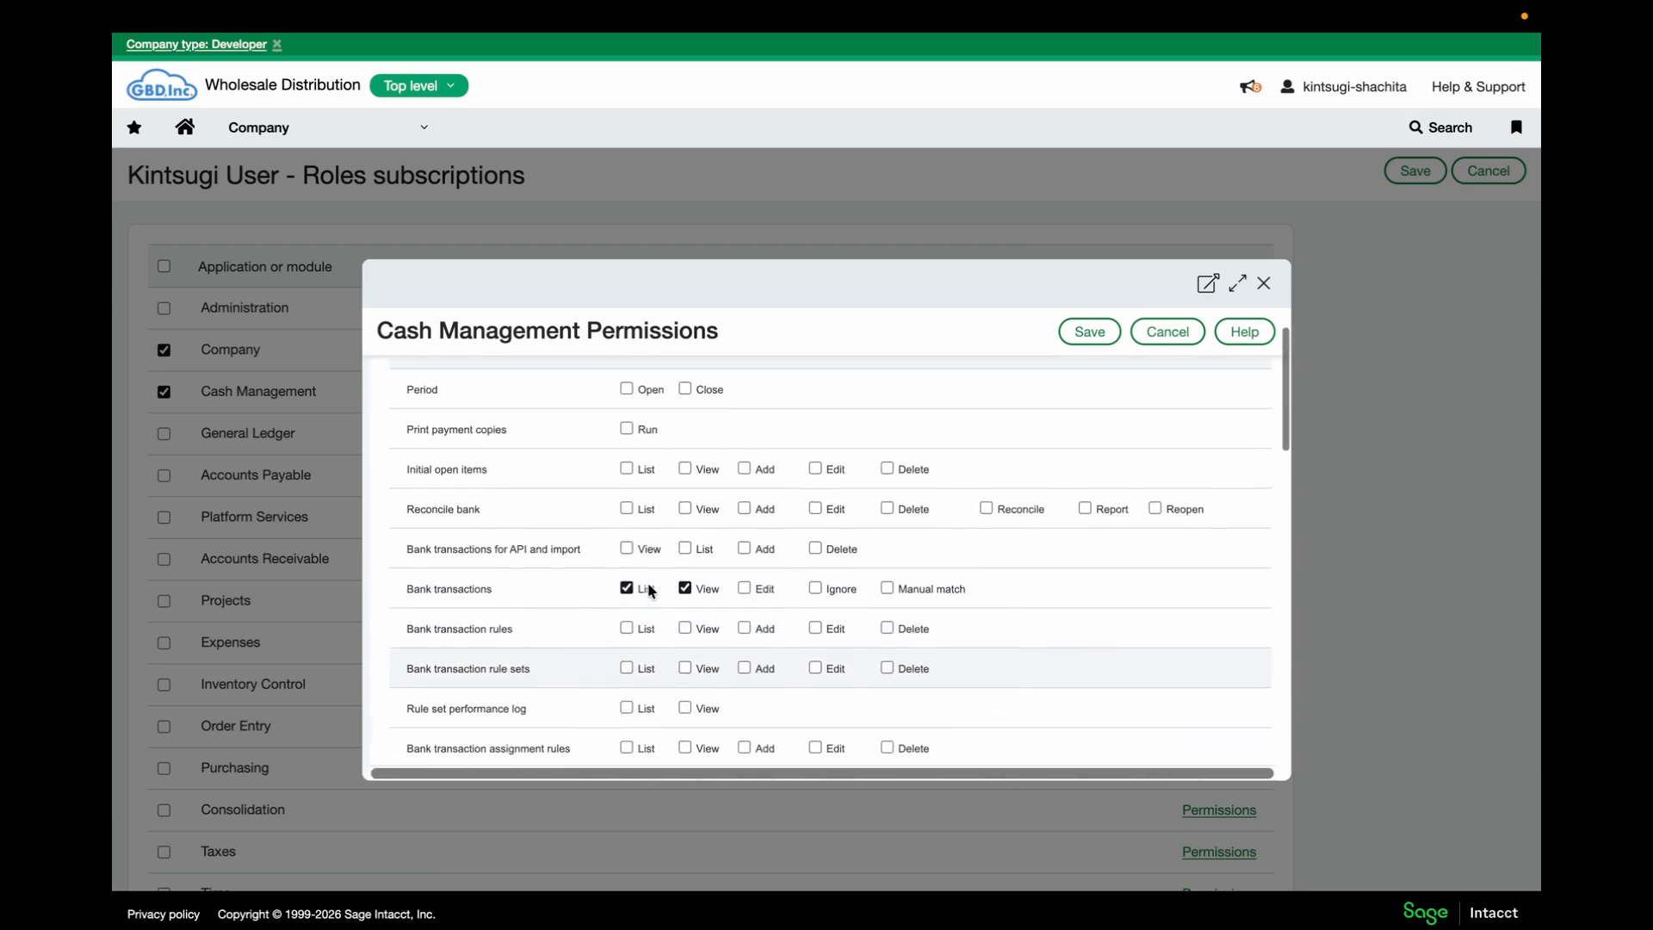
{"action": "scroll", "coordinate": [651, 590], "scroll_direction": "down", "scroll_amount": 6}
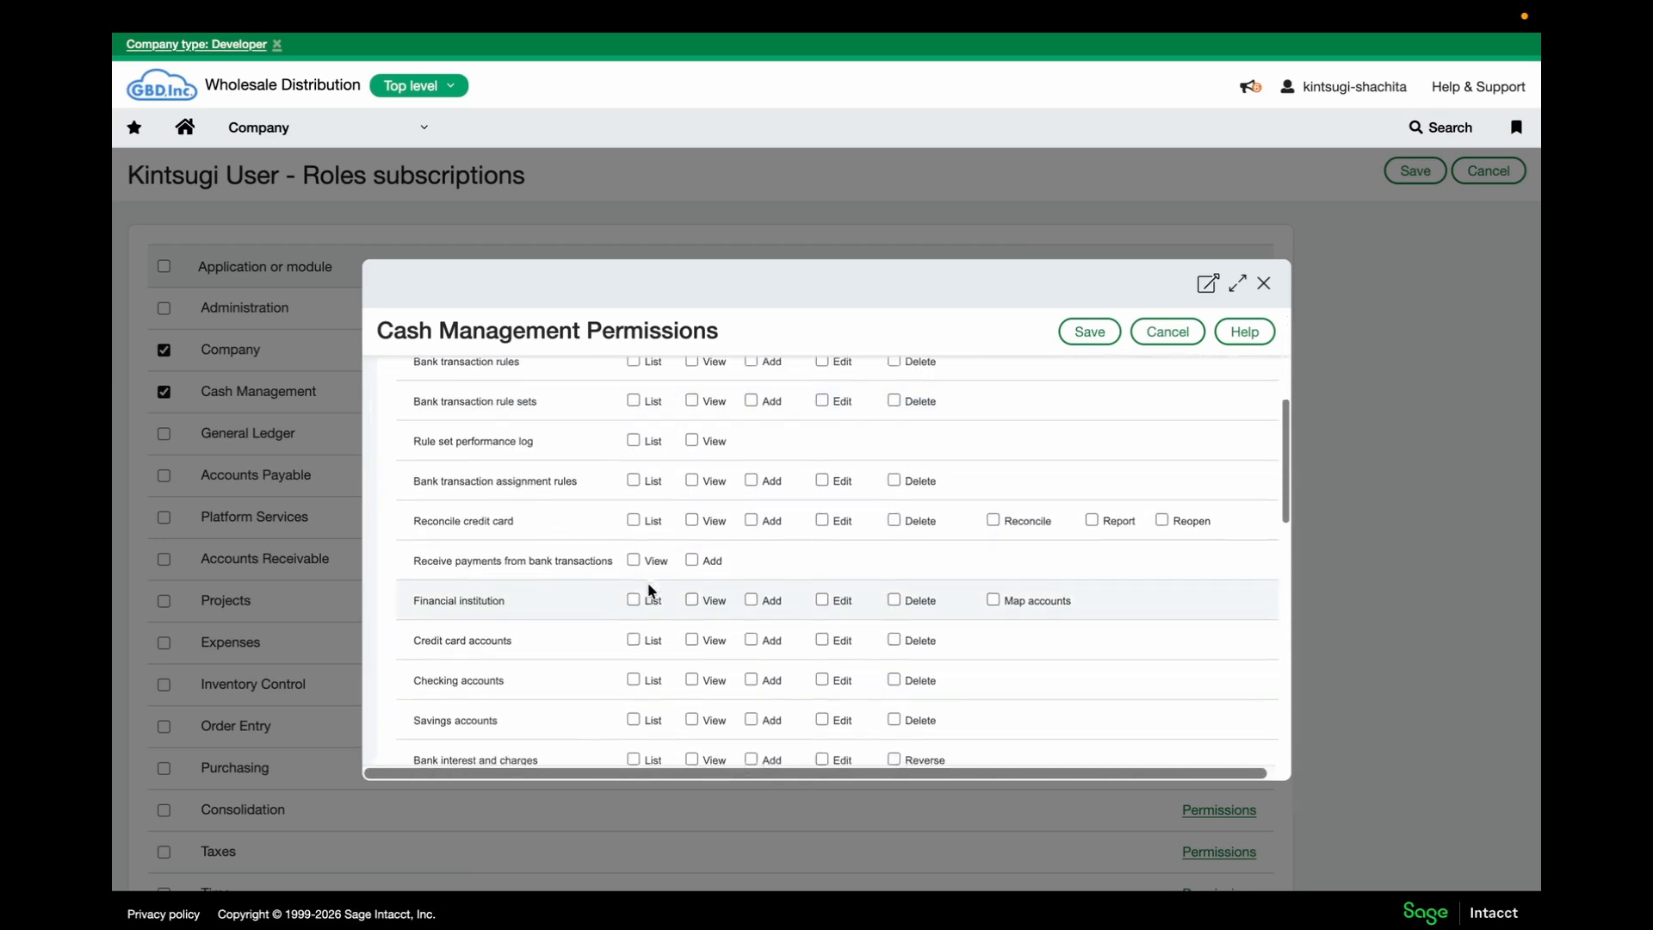
{"action": "scroll", "coordinate": [649, 585], "scroll_direction": "down", "scroll_amount": 5}
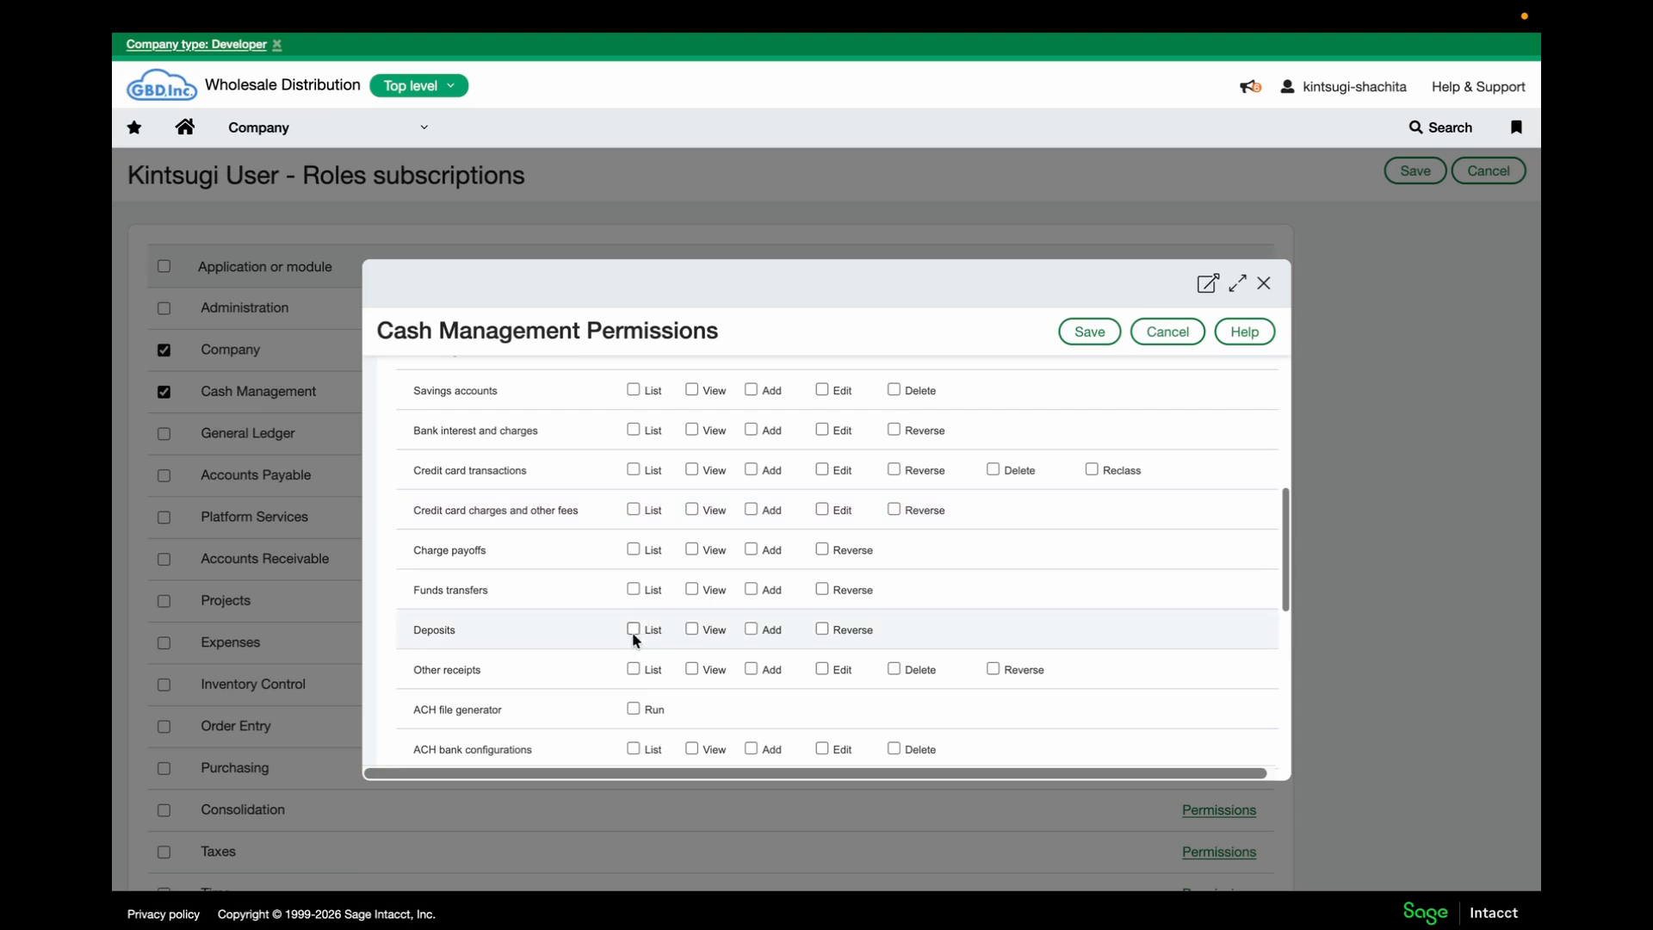
{"action": "left_click", "coordinate": [633, 630]}
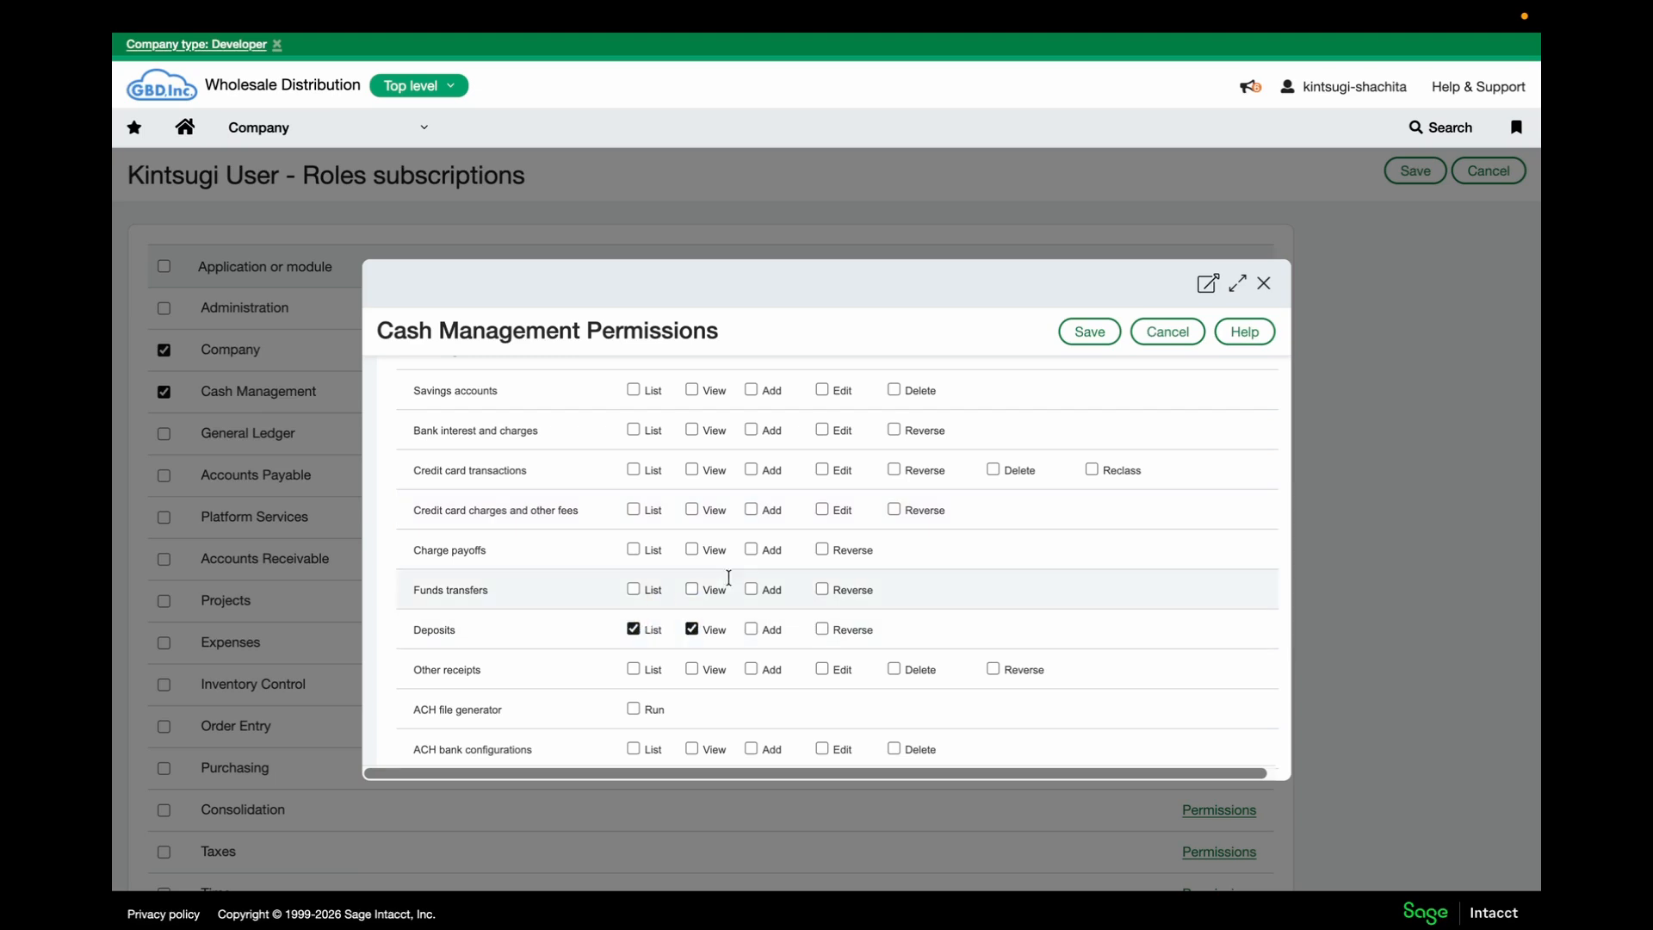
{"action": "left_click", "coordinate": [1111, 331]}
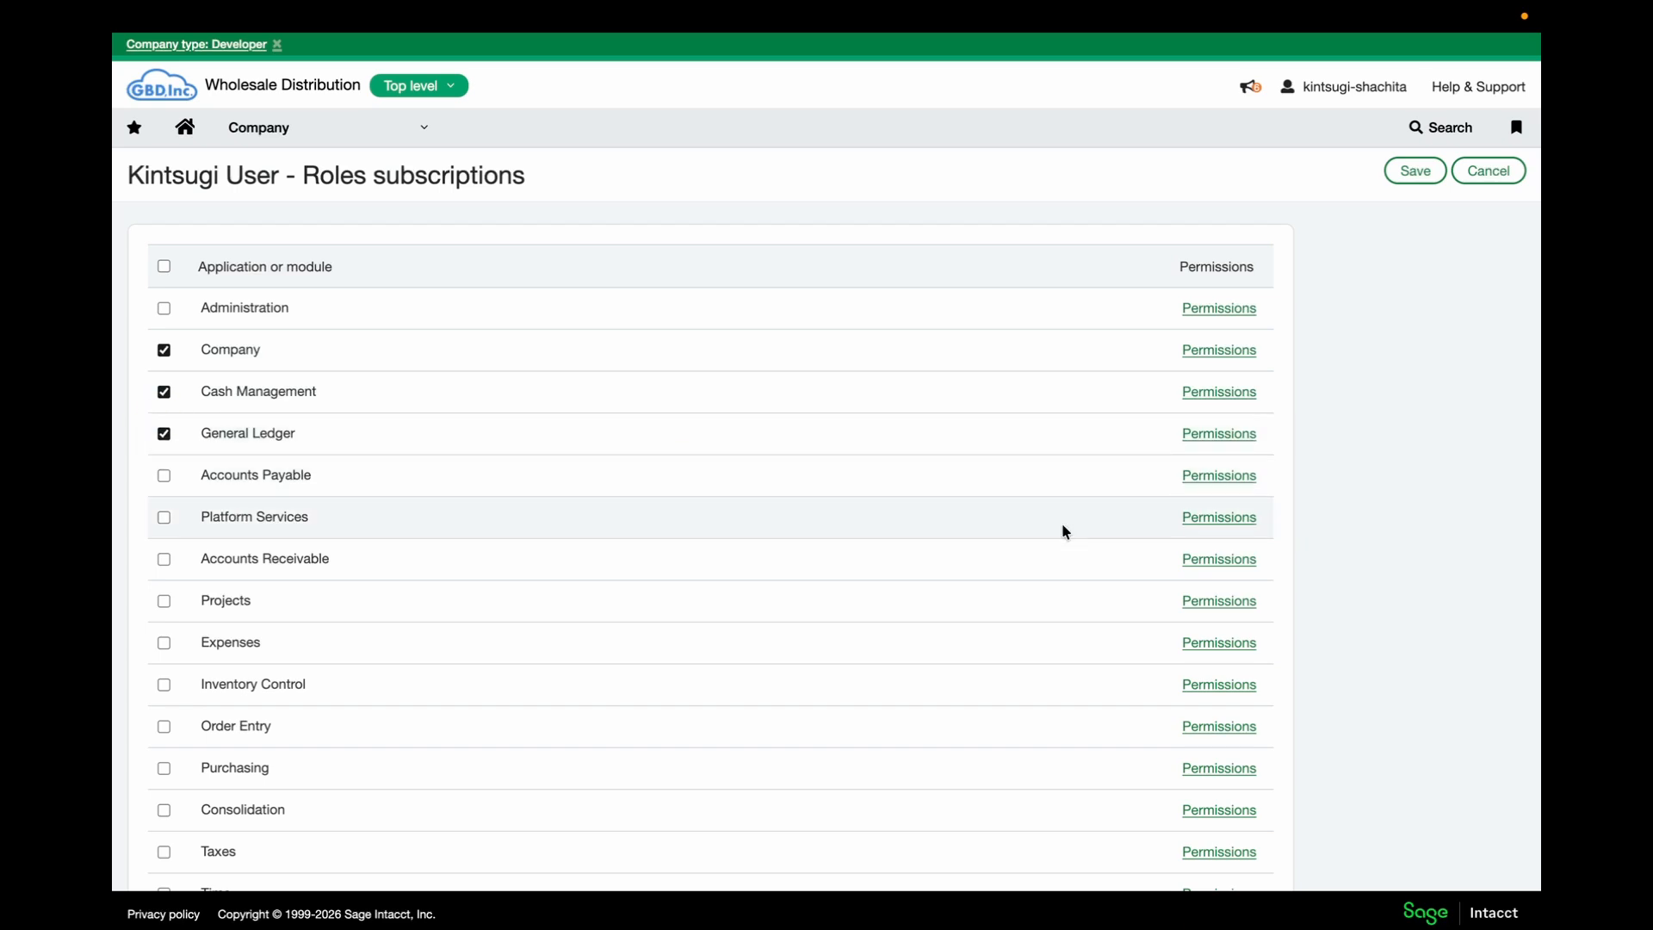
In General Ledger permissions, grant List on Journal entries and List/View on Accounts
{"action": "left_click", "coordinate": [1212, 434]}
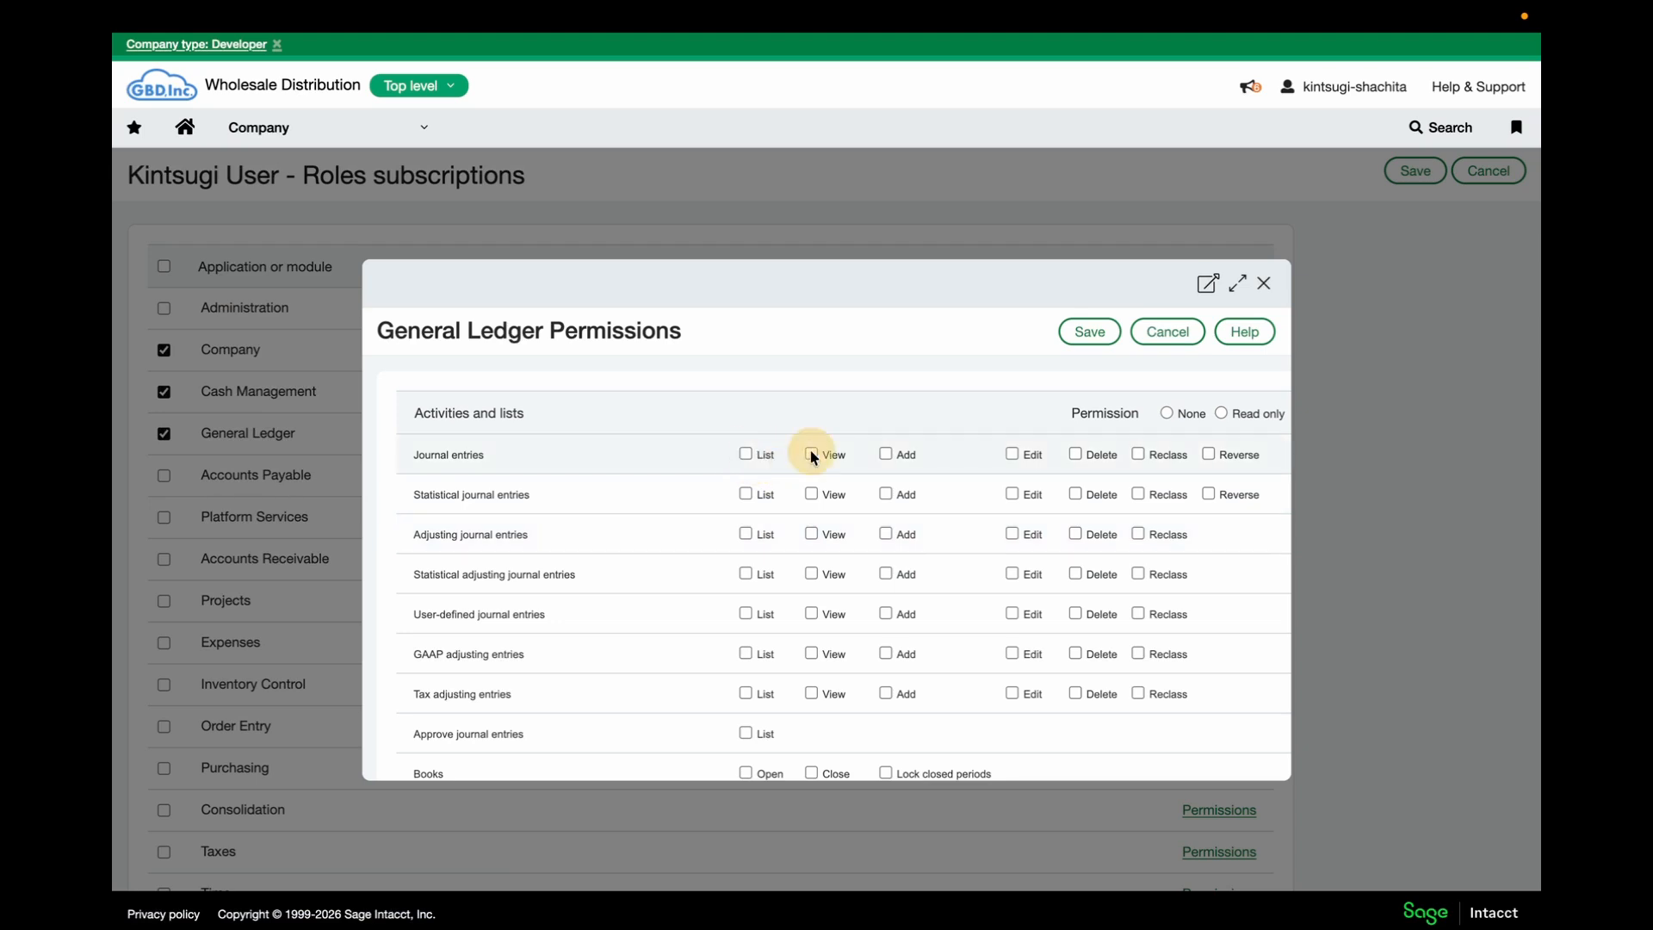
{"action": "left_click", "coordinate": [745, 455]}
{"action": "scroll", "coordinate": [745, 471], "scroll_direction": "down", "scroll_amount": 3}
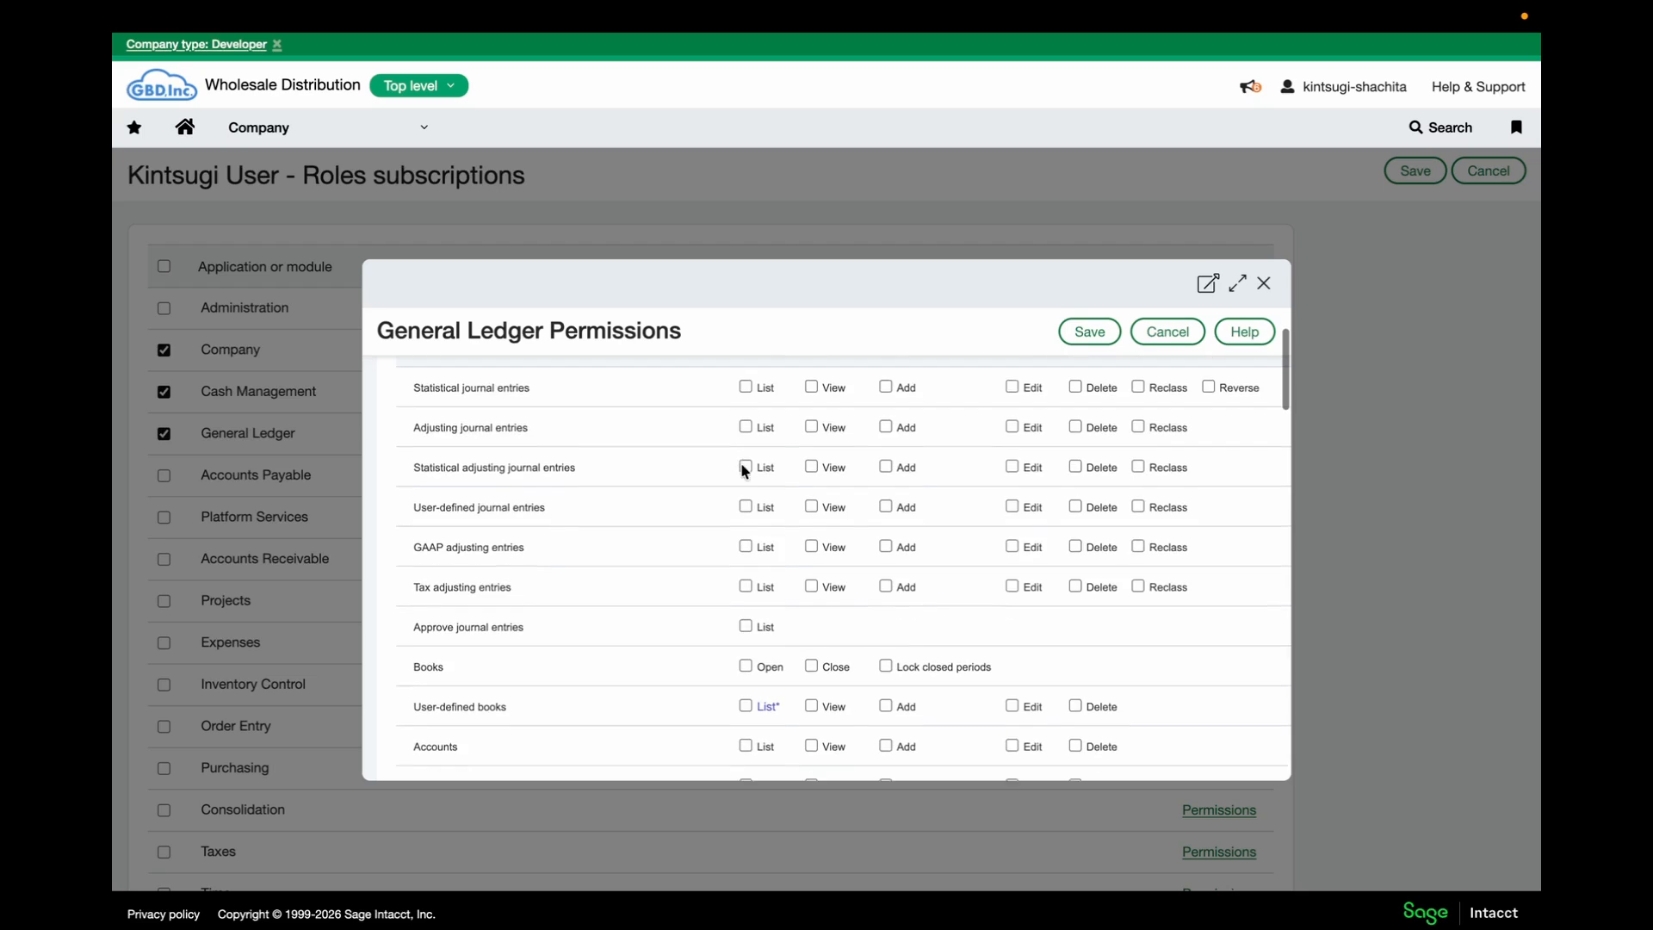
{"action": "scroll", "coordinate": [742, 469], "scroll_direction": "down", "scroll_amount": 3}
{"action": "left_click", "coordinate": [742, 587]}
{"action": "left_click", "coordinate": [809, 583]}
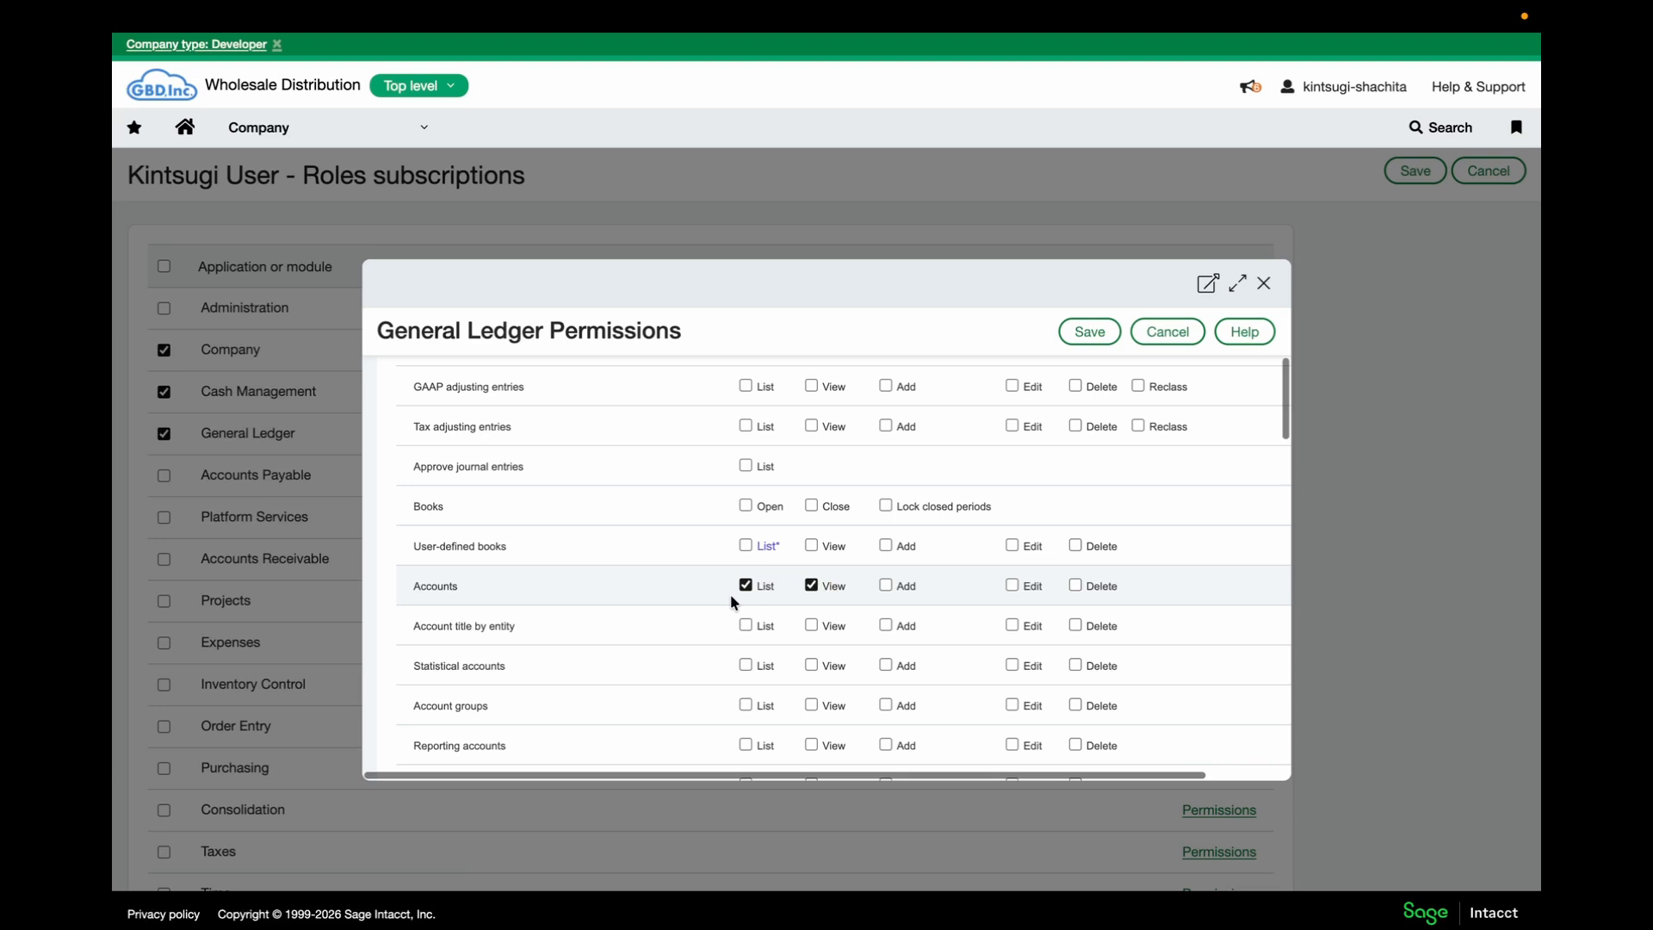
Grant List/View on Account groups and Journals, then save the General Ledger permissions
{"action": "scroll", "coordinate": [730, 594], "scroll_direction": "down", "scroll_amount": 2}
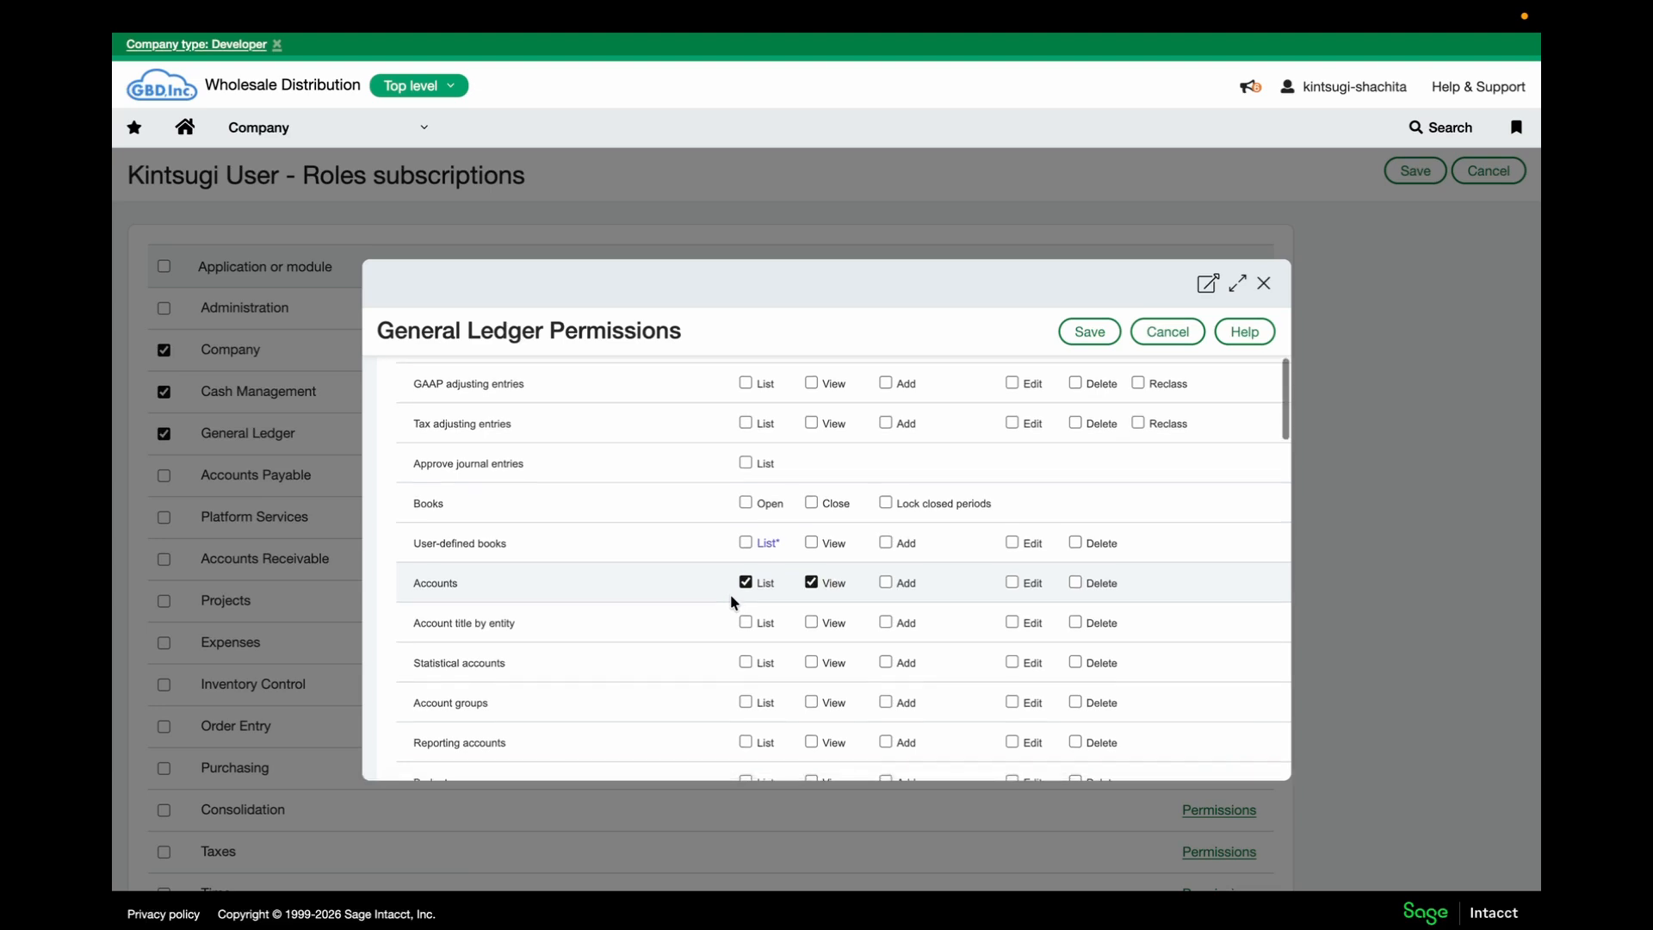
{"action": "left_click", "coordinate": [747, 636]}
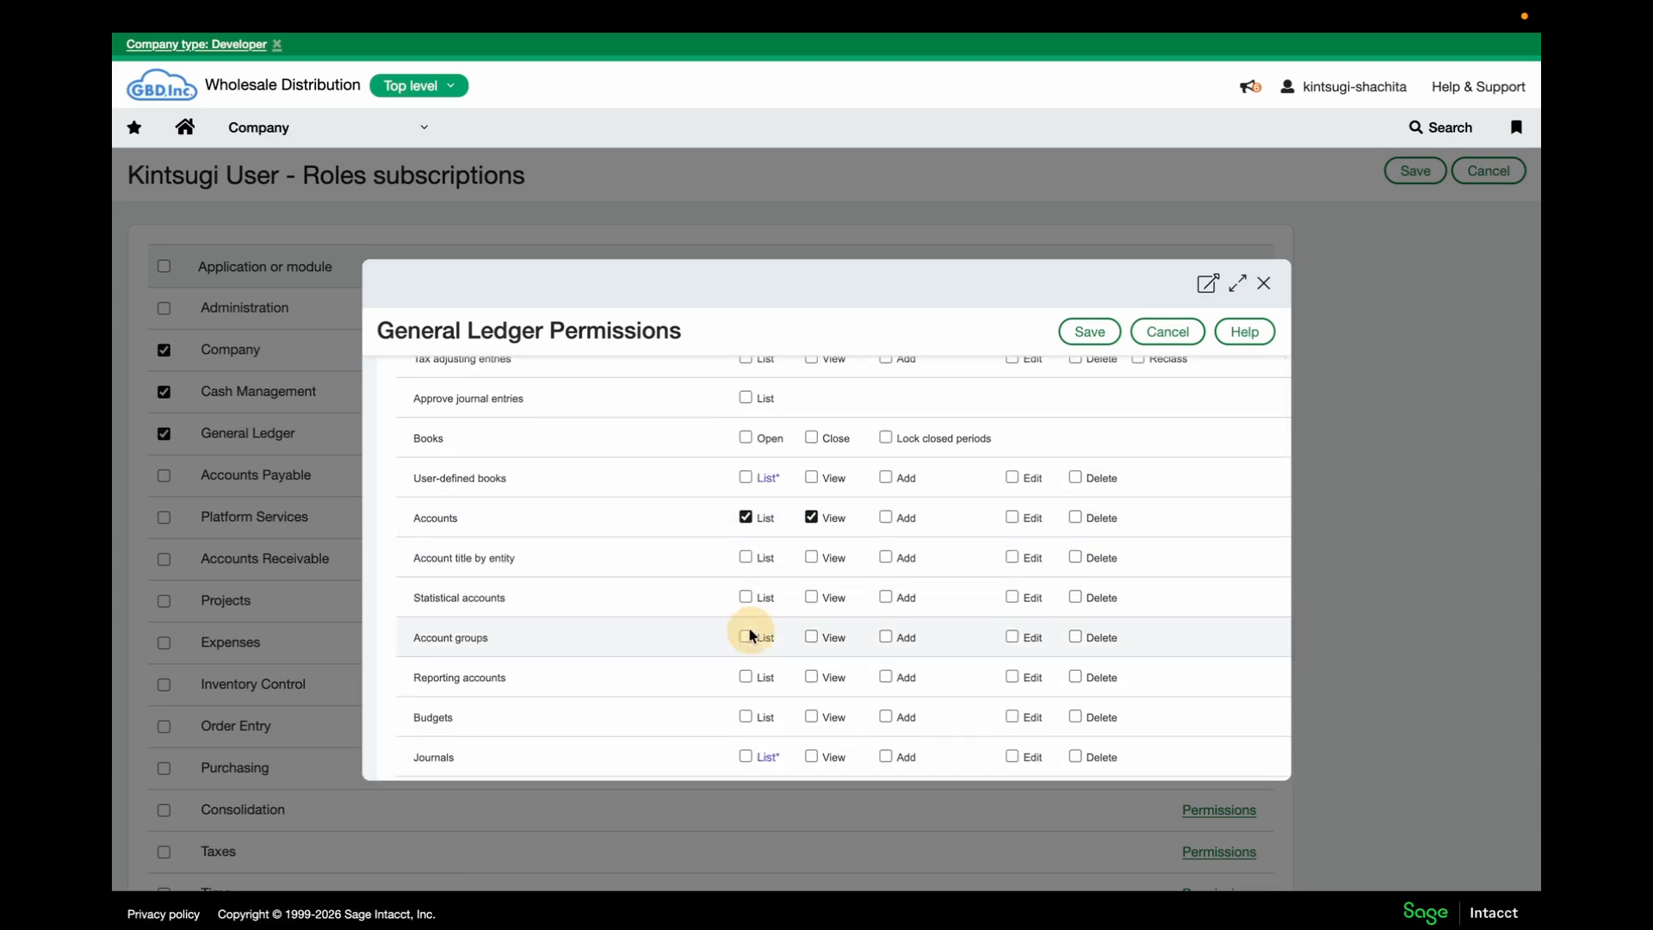
{"action": "left_click", "coordinate": [809, 636]}
{"action": "scroll", "coordinate": [810, 638], "scroll_direction": "down", "scroll_amount": 4}
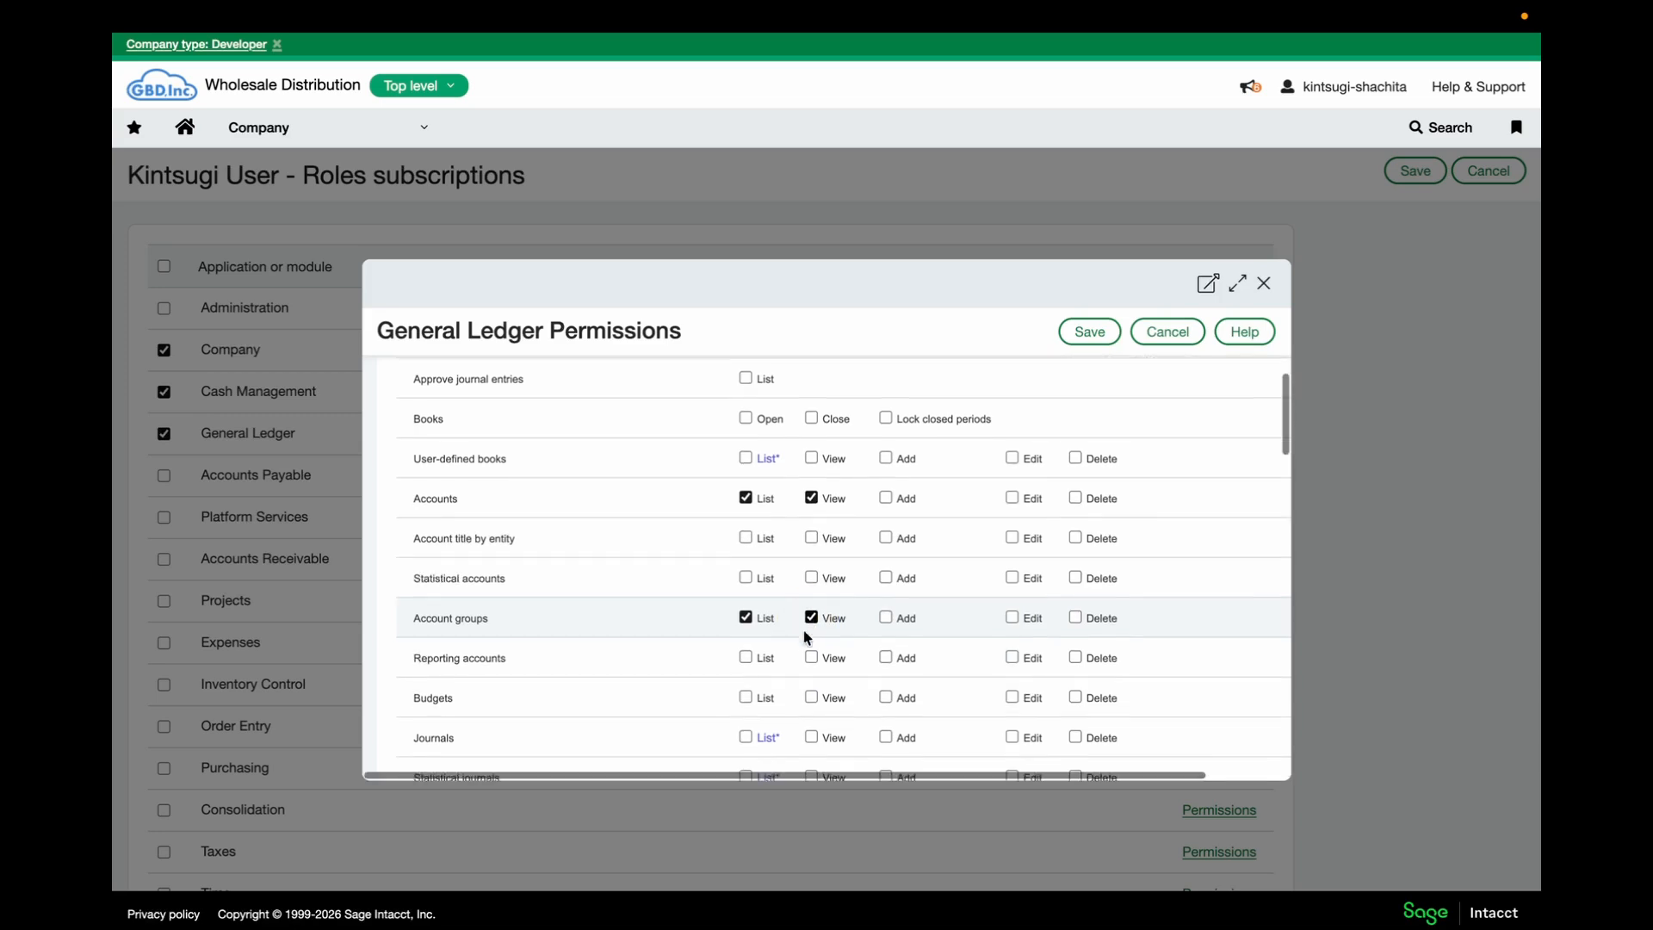
{"action": "left_click", "coordinate": [746, 609]}
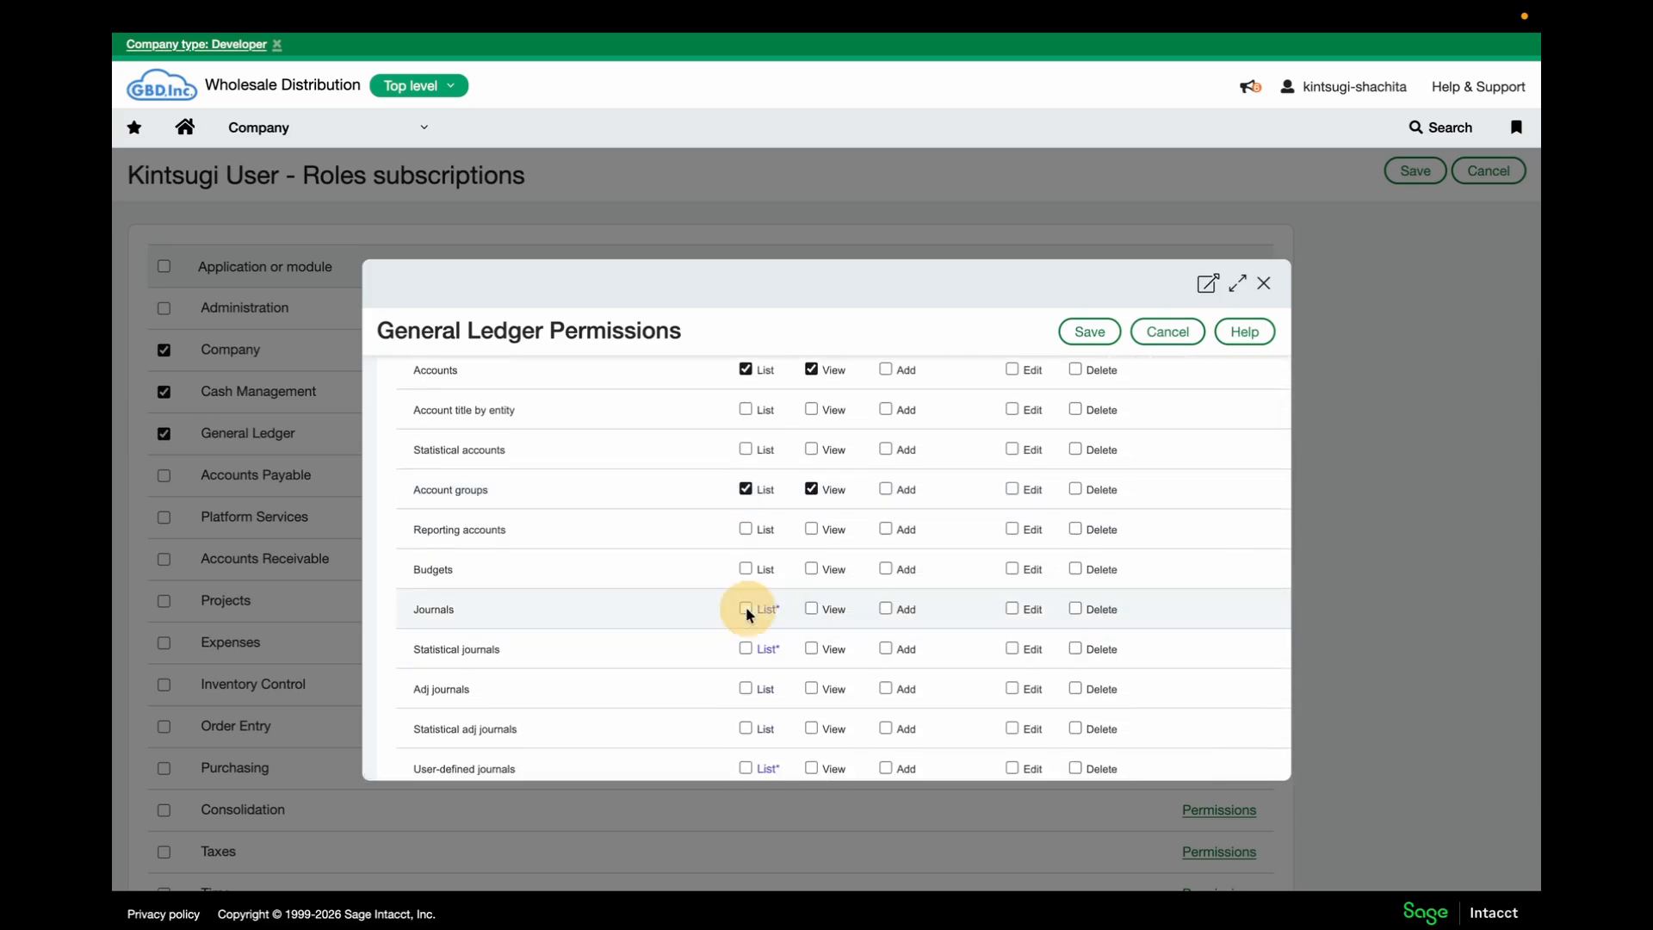
{"action": "left_click", "coordinate": [810, 610]}
{"action": "left_click", "coordinate": [1092, 335]}
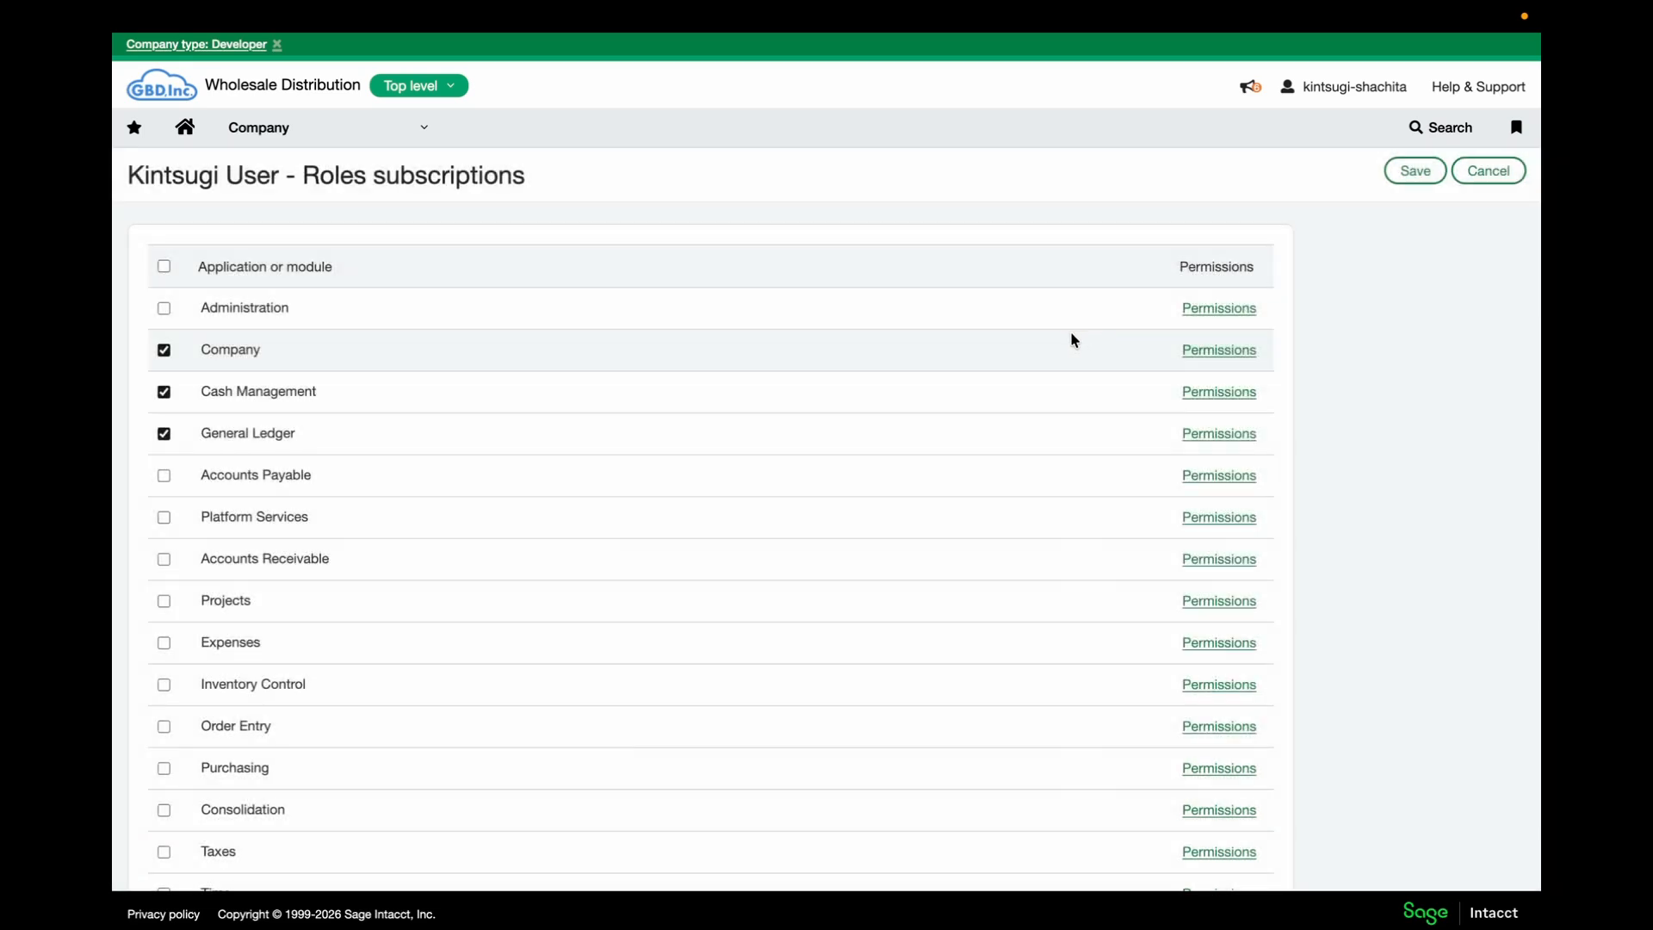
Subscribe the role to Accounts Payable, granting List on Manual payments and List/View on Vendors
{"action": "left_click", "coordinate": [163, 476]}
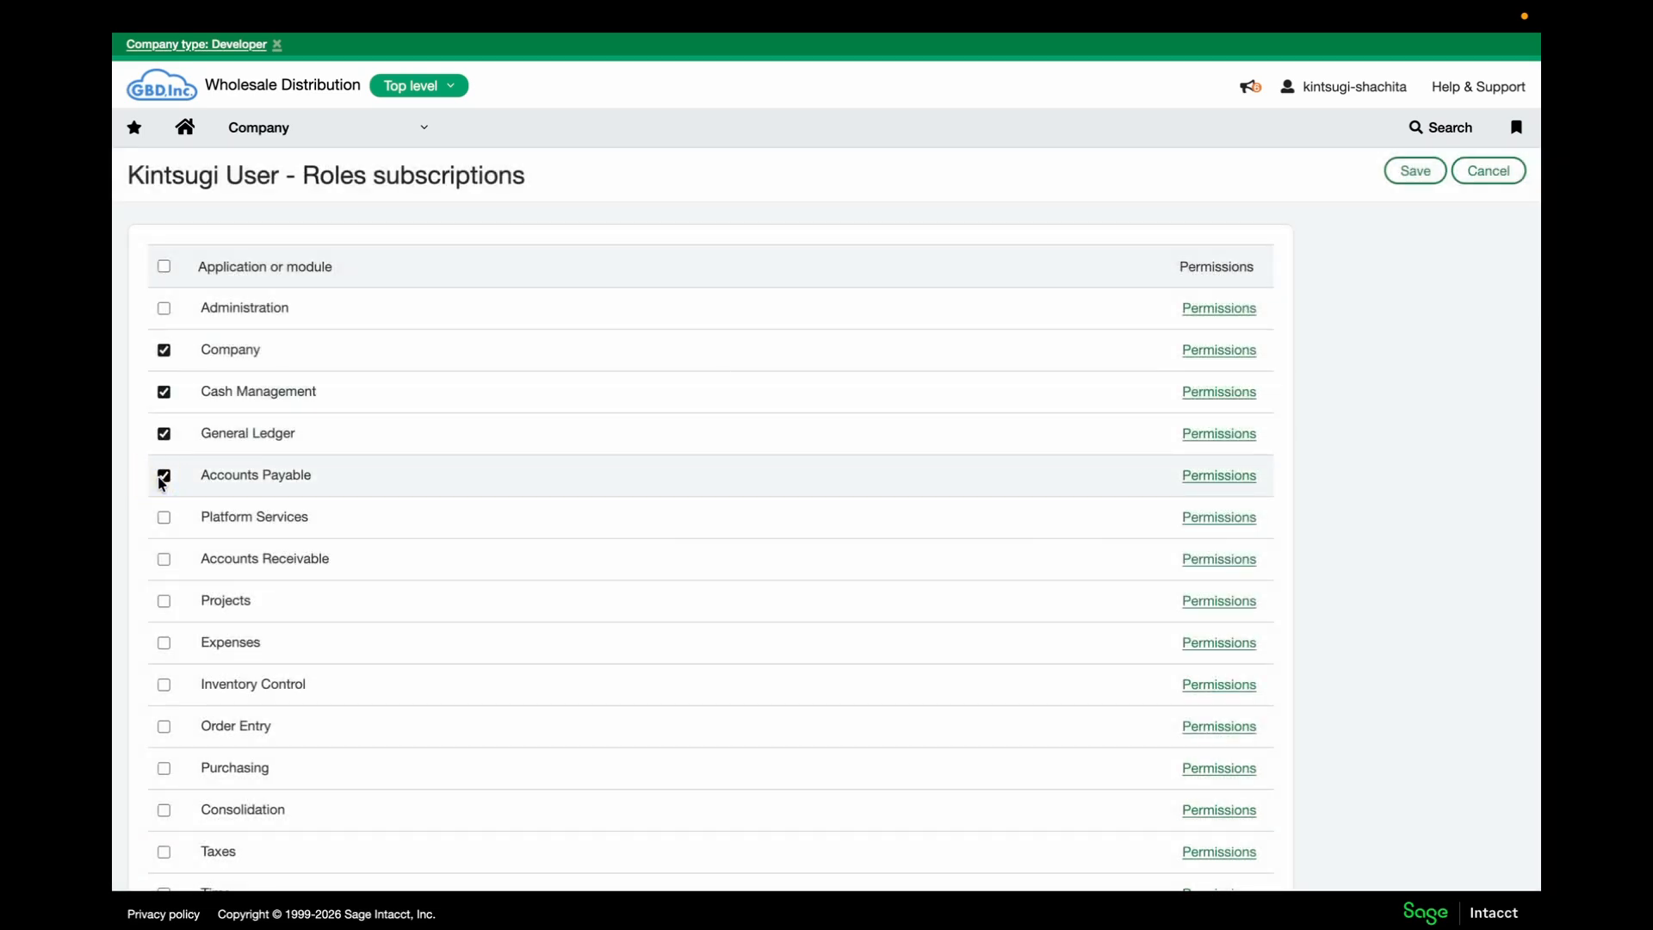
{"action": "left_click", "coordinate": [1195, 477]}
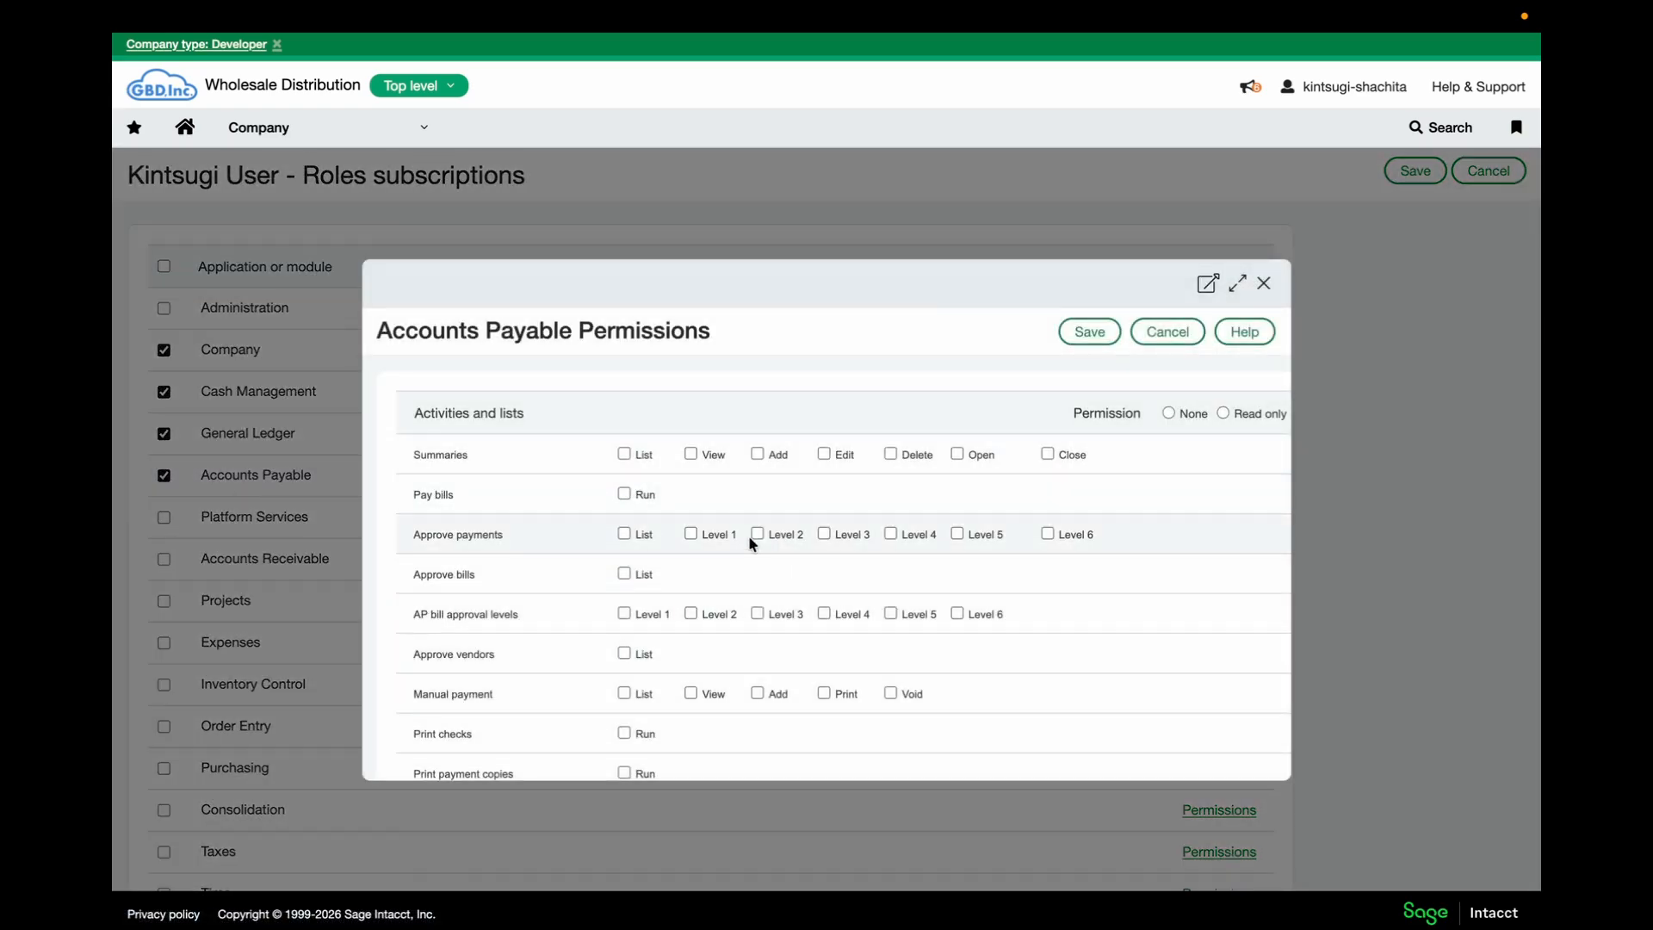
{"action": "scroll", "coordinate": [747, 534], "scroll_direction": "down", "scroll_amount": 1}
{"action": "scroll", "coordinate": [747, 535], "scroll_direction": "down", "scroll_amount": 2}
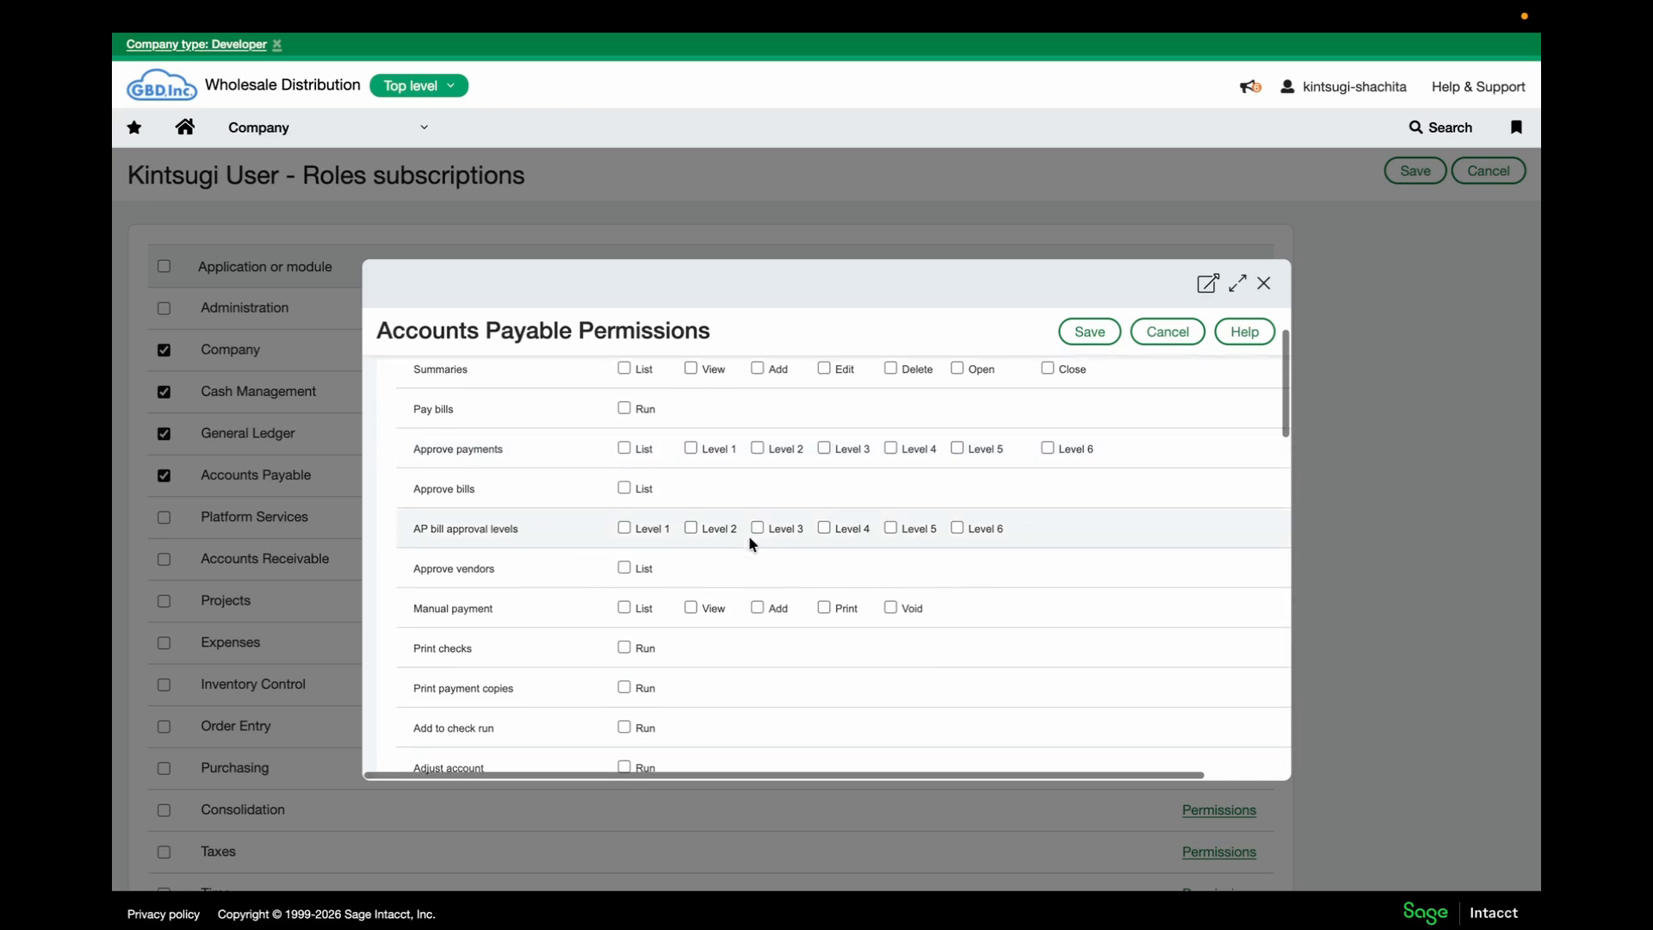
{"action": "left_click", "coordinate": [621, 608]}
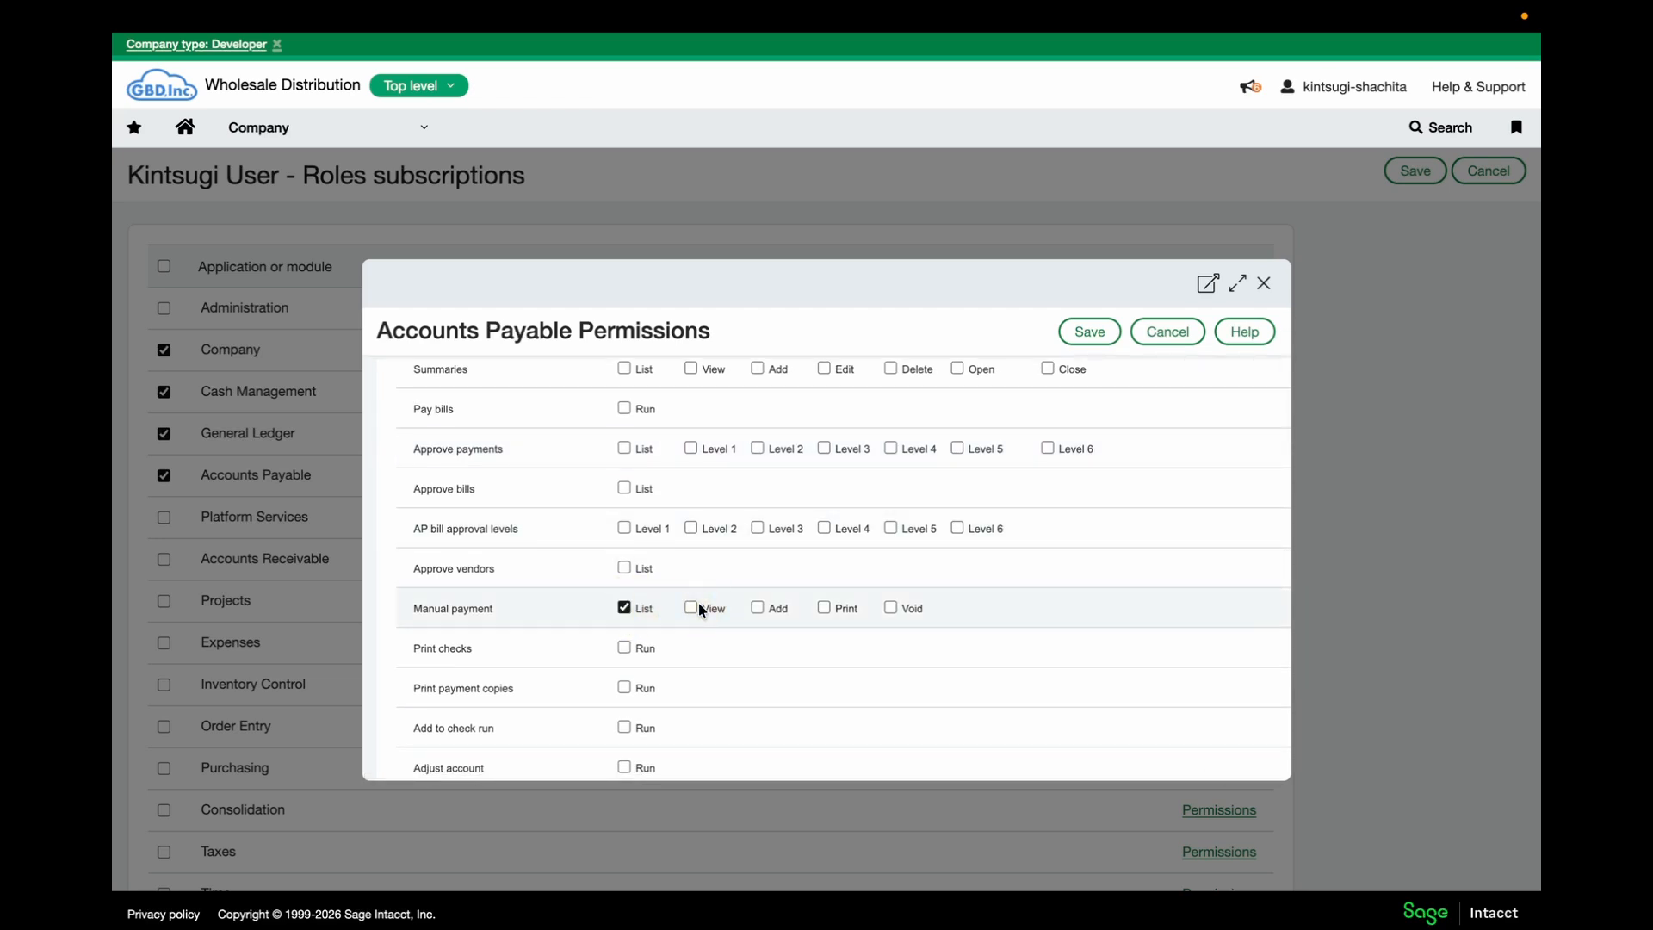
{"action": "scroll", "coordinate": [699, 601], "scroll_direction": "down", "scroll_amount": 5}
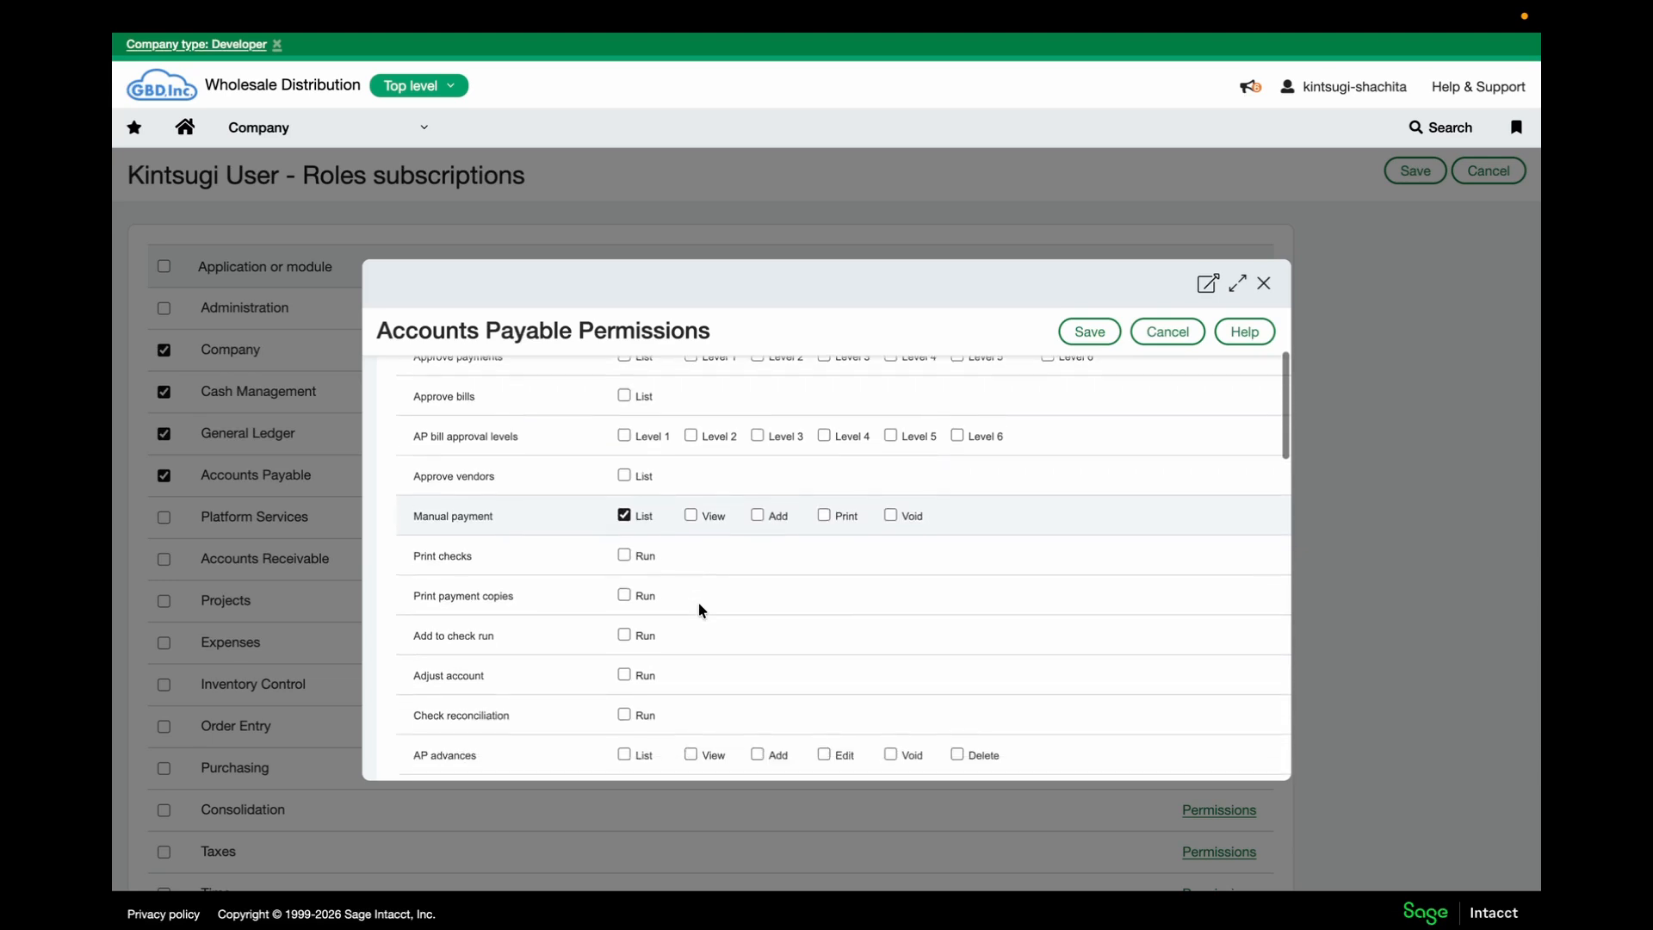
{"action": "scroll", "coordinate": [699, 609], "scroll_direction": "down", "scroll_amount": 1}
{"action": "left_click", "coordinate": [624, 682]}
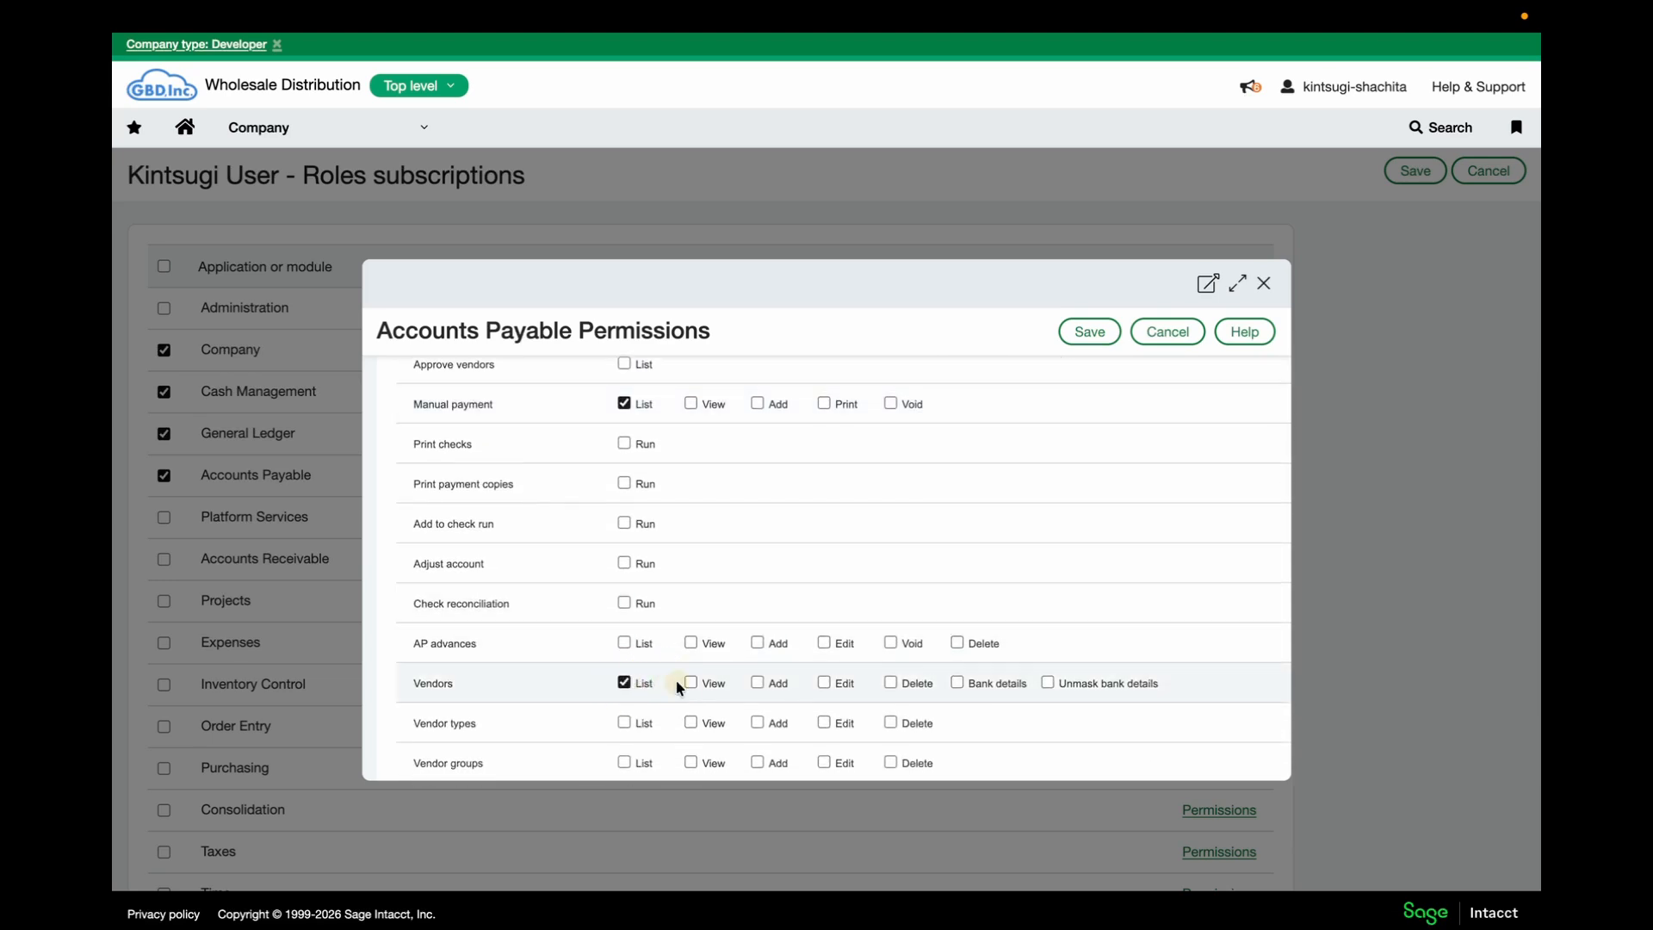
{"action": "left_click", "coordinate": [690, 683]}
Grant List/View on Bills and List on Posted payments, then save the Accounts Payable permissions
{"action": "scroll", "coordinate": [693, 687], "scroll_direction": "down", "scroll_amount": 2}
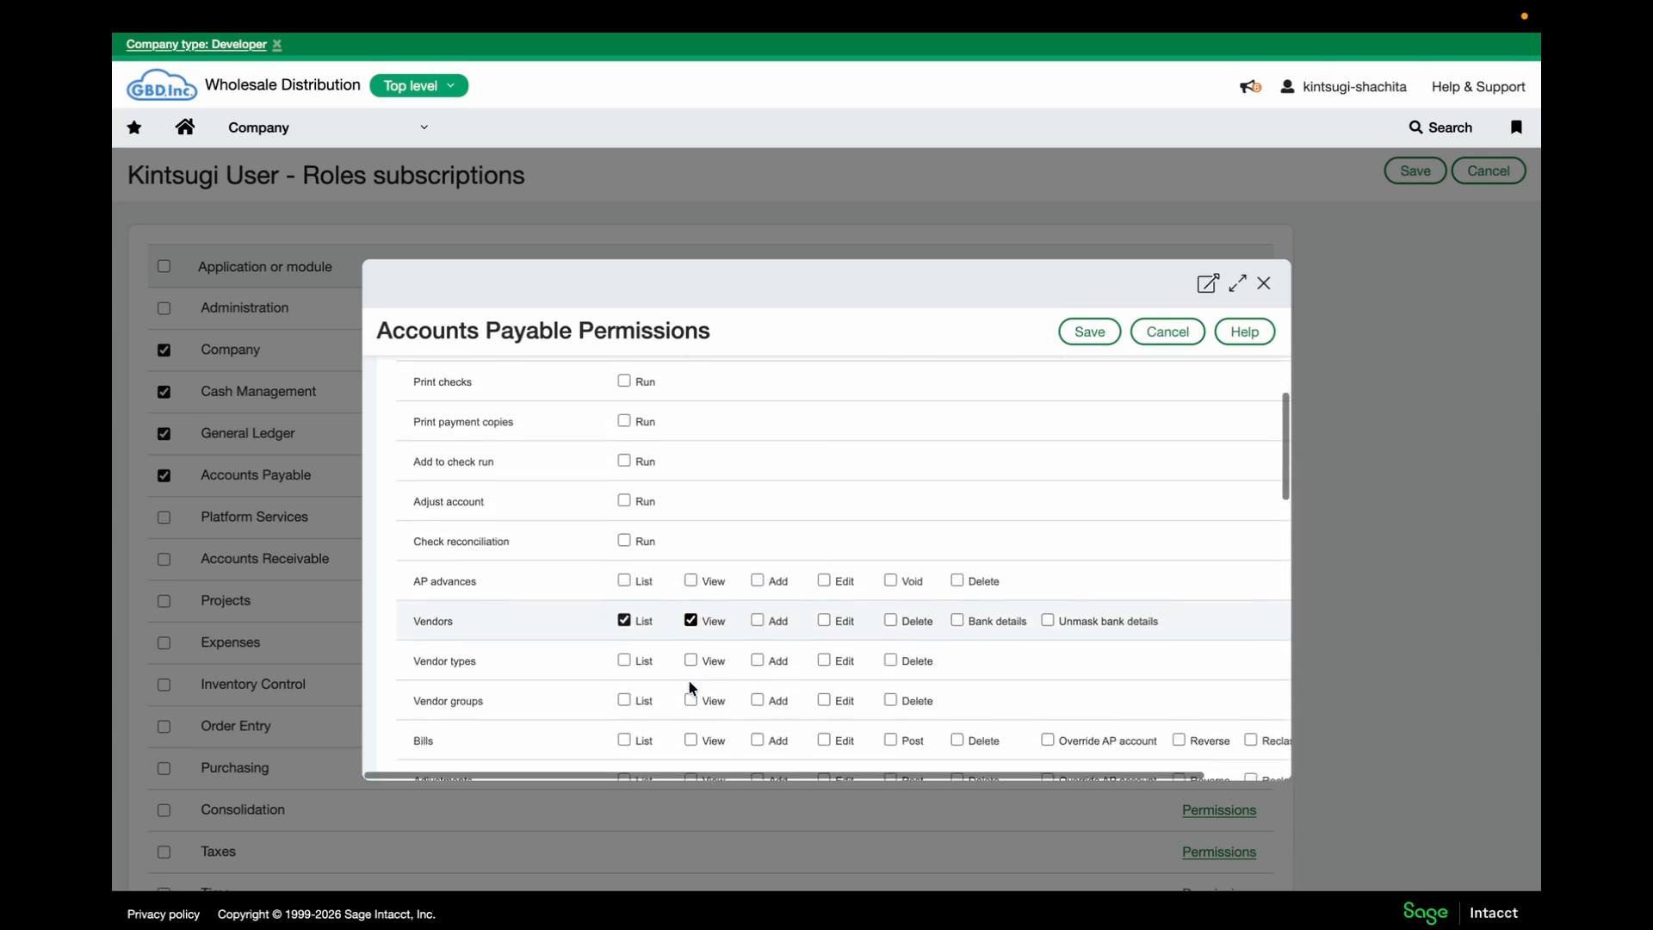
{"action": "left_click", "coordinate": [641, 696]}
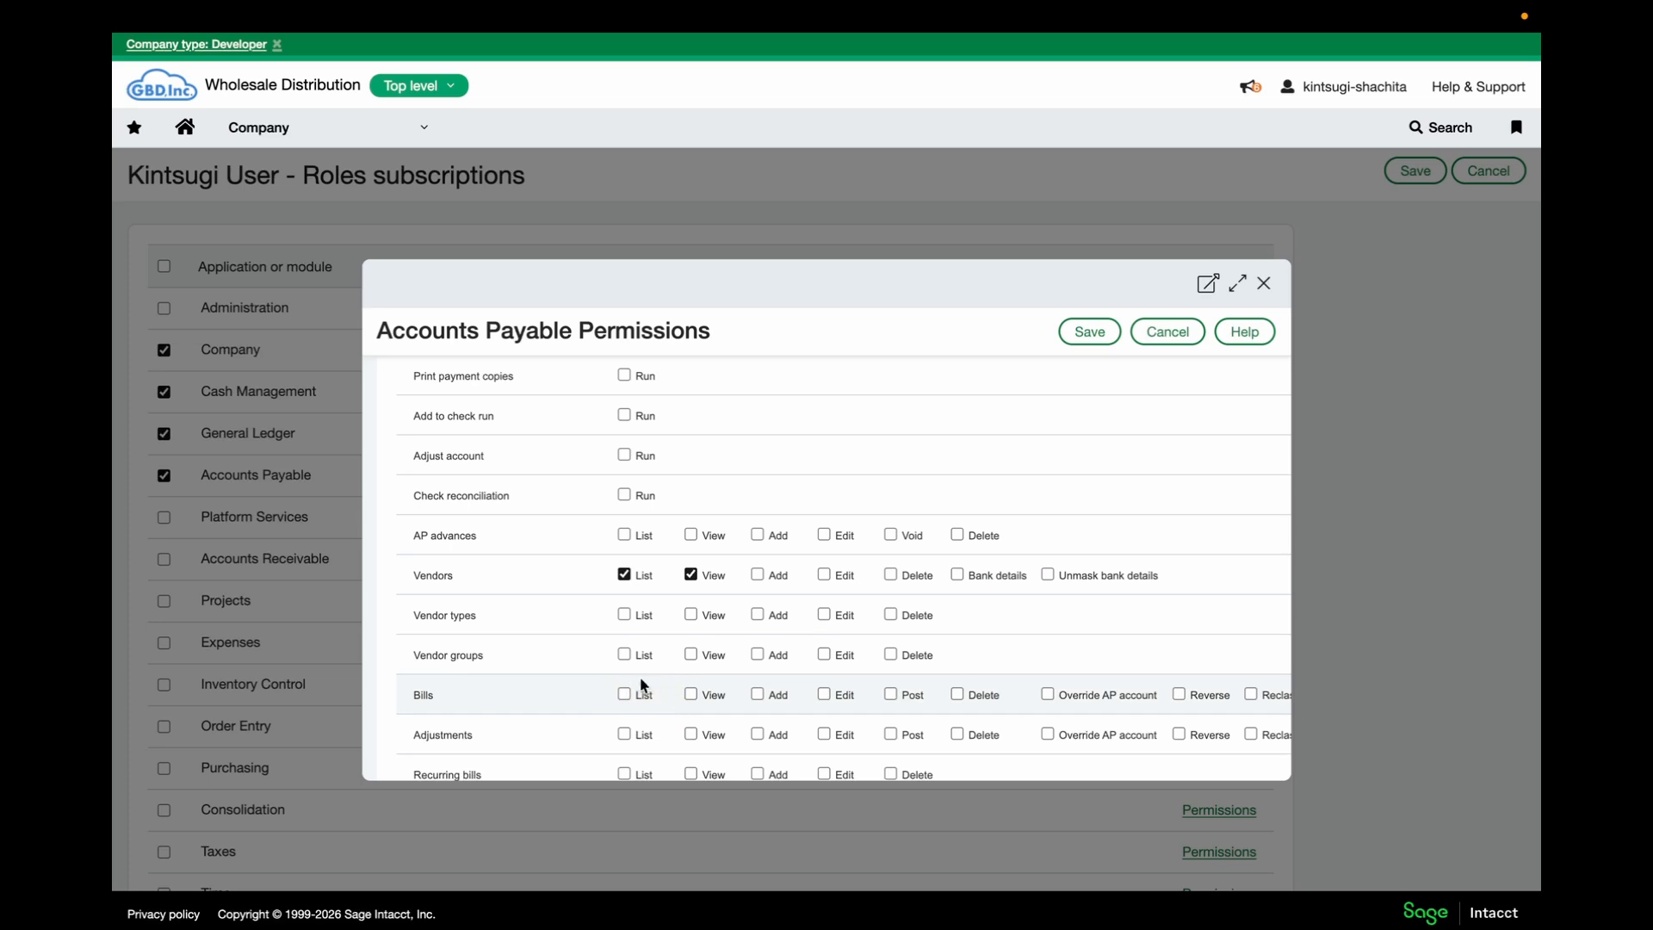
{"action": "left_click", "coordinate": [624, 693]}
{"action": "left_click", "coordinate": [691, 693]}
{"action": "scroll", "coordinate": [689, 694], "scroll_direction": "down", "scroll_amount": 1}
{"action": "scroll", "coordinate": [690, 691], "scroll_direction": "down", "scroll_amount": 2}
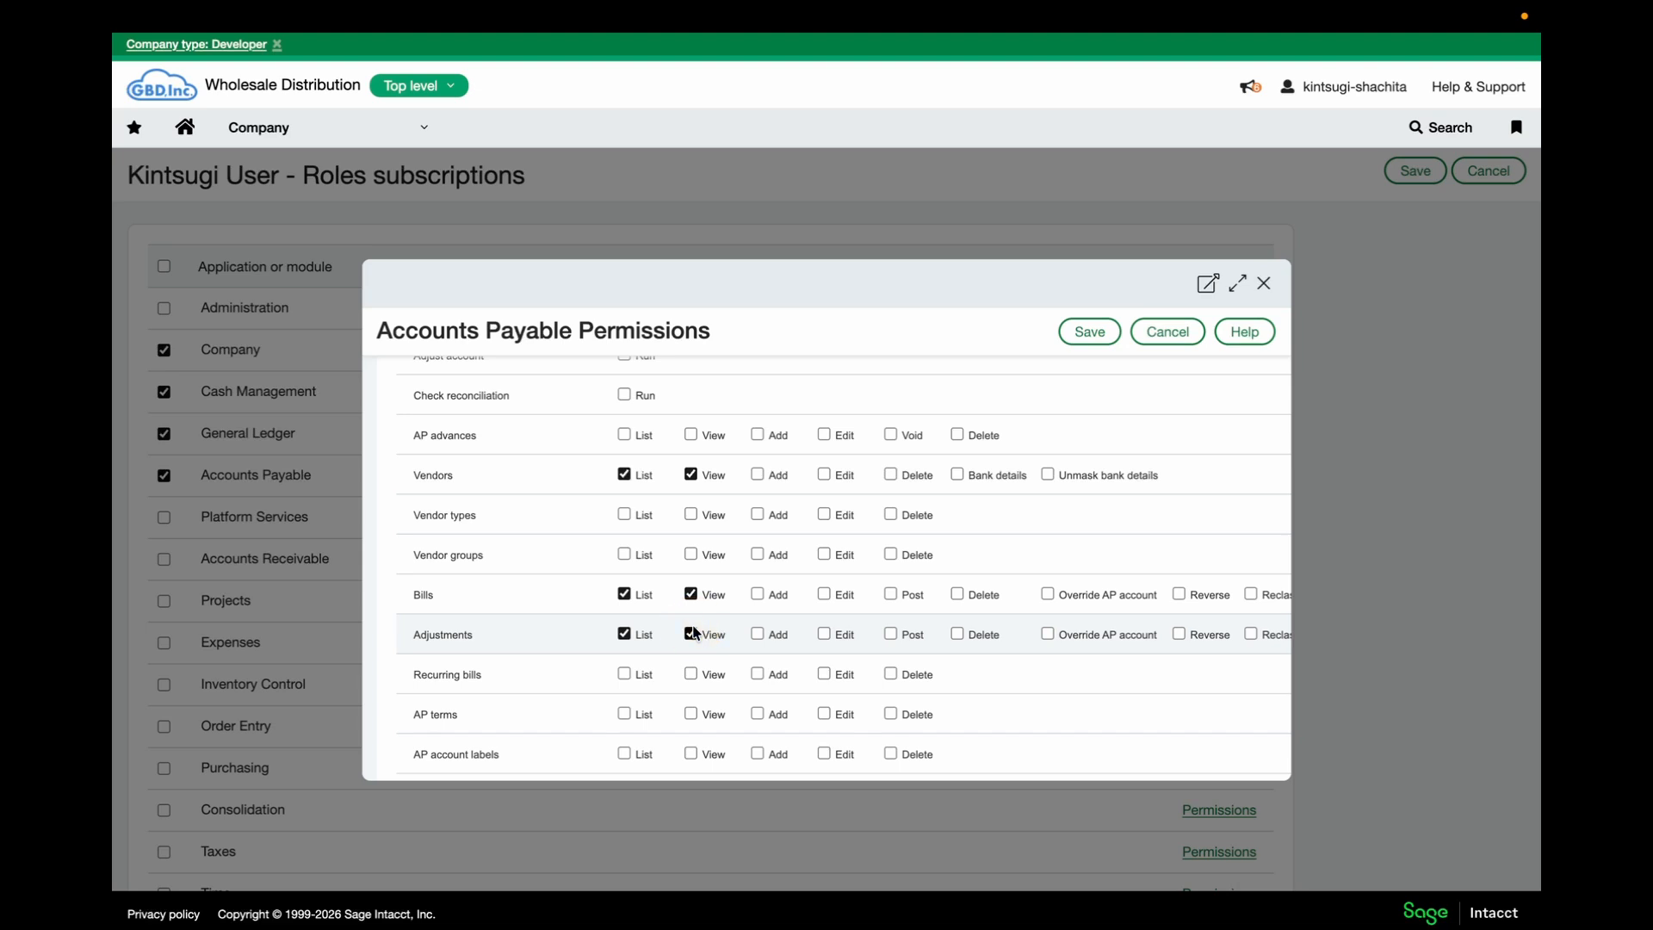
{"action": "scroll", "coordinate": [696, 634], "scroll_direction": "down", "scroll_amount": 5}
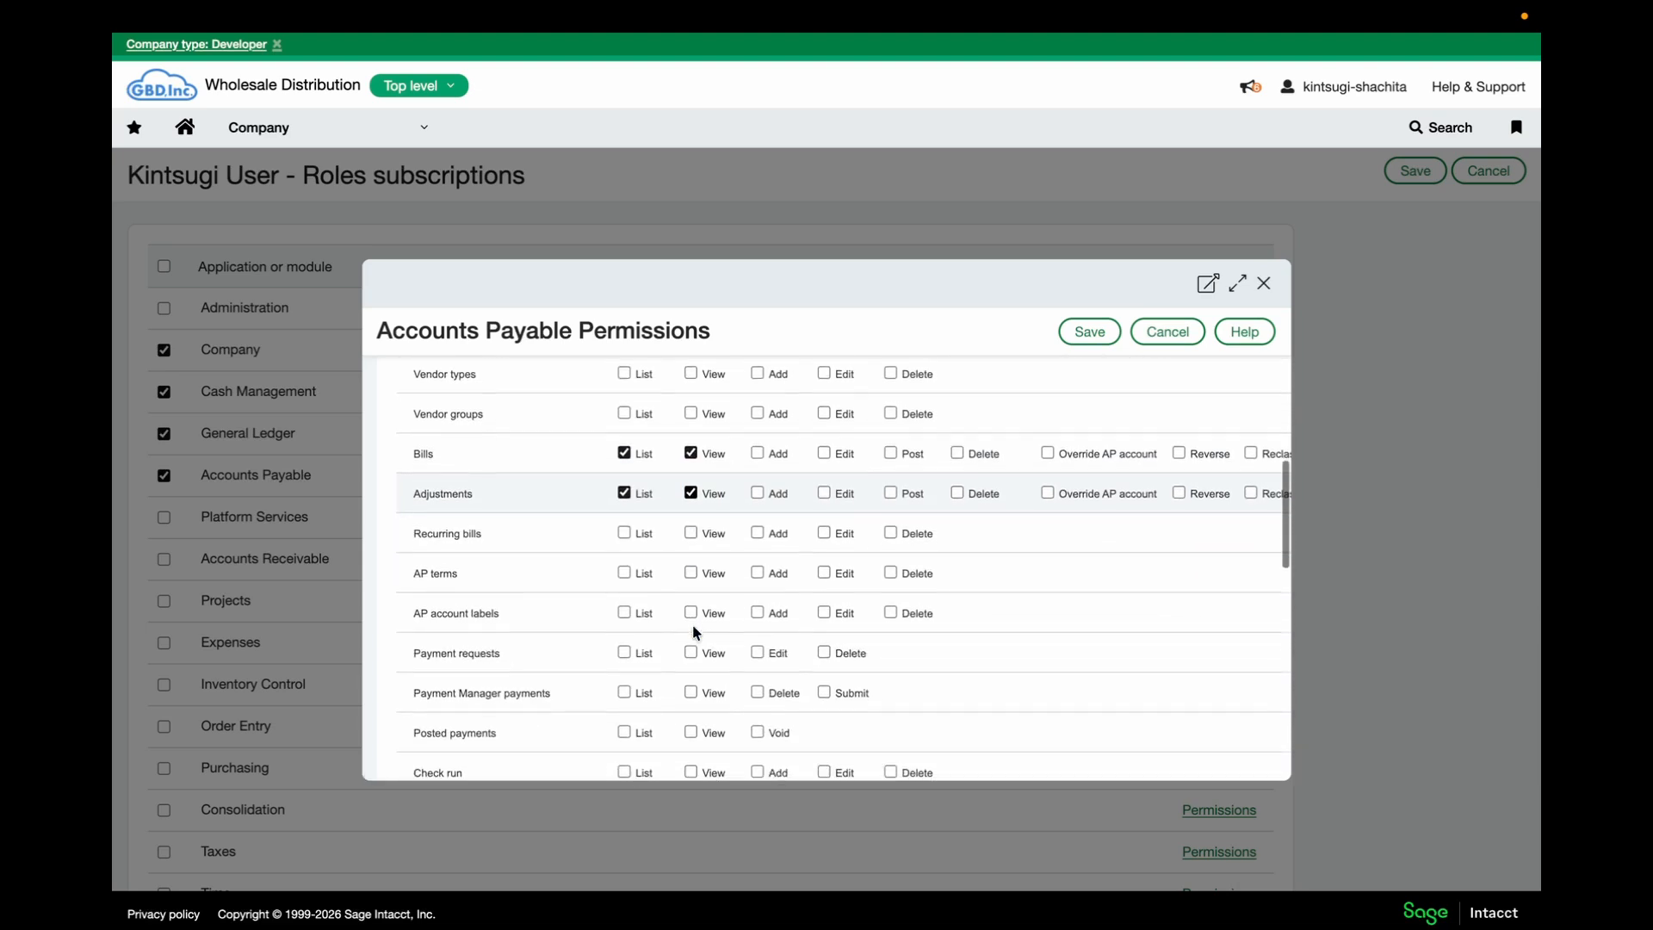
{"action": "scroll", "coordinate": [692, 624], "scroll_direction": "down", "scroll_amount": 1}
{"action": "left_click", "coordinate": [624, 670]}
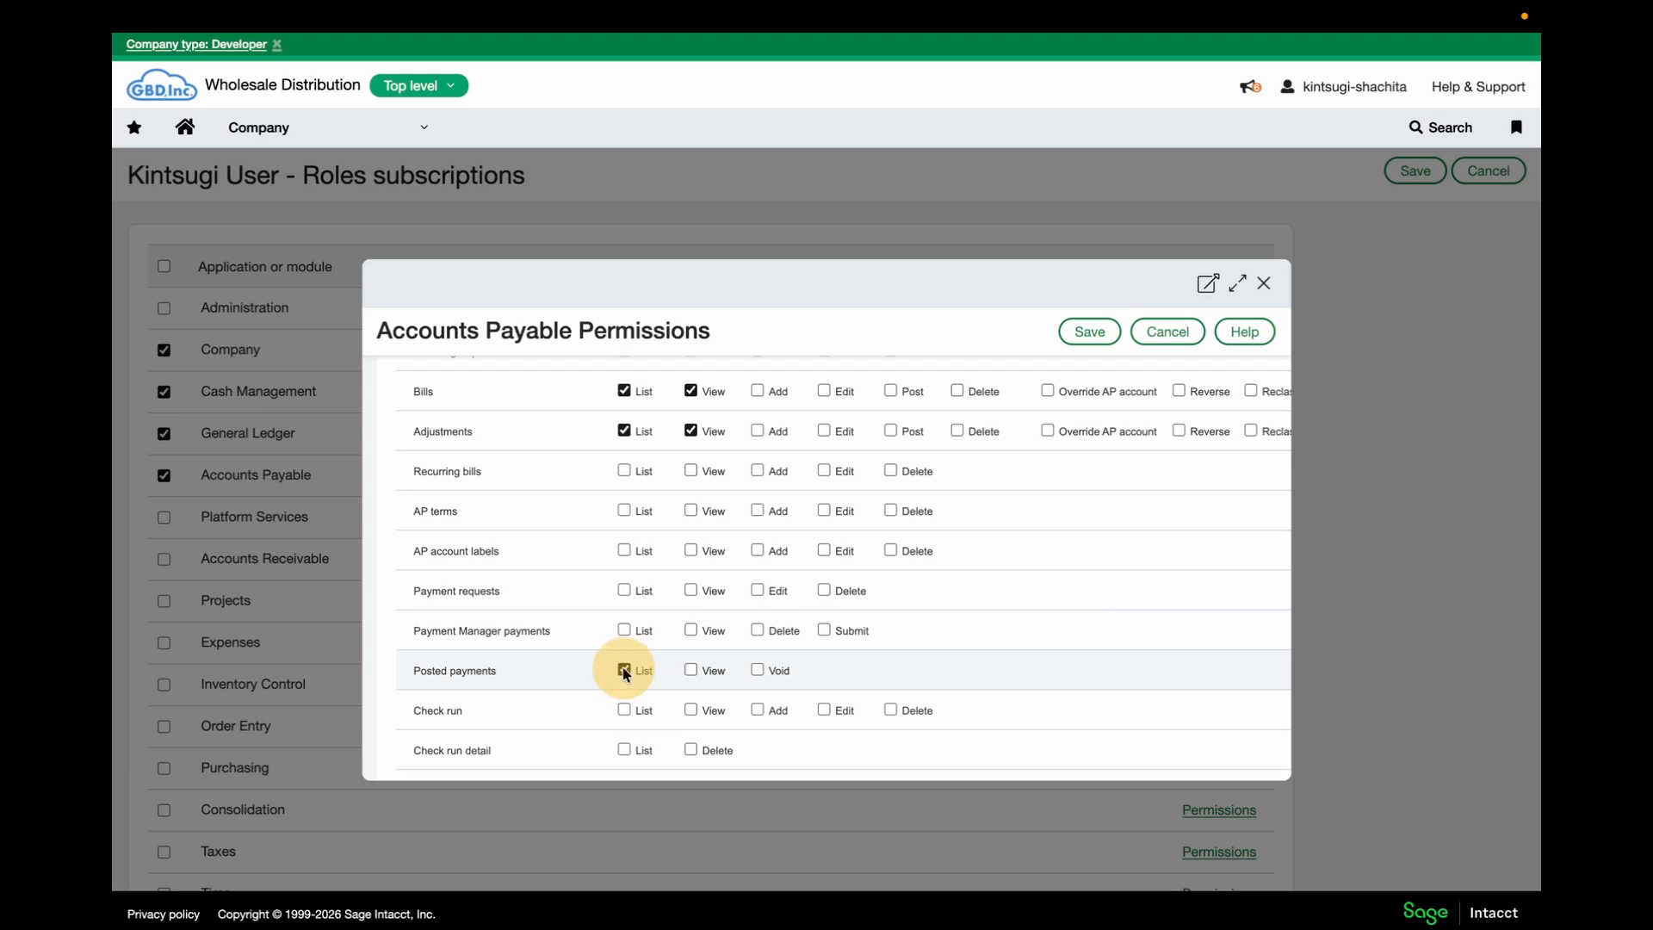
{"action": "left_click", "coordinate": [1102, 332]}
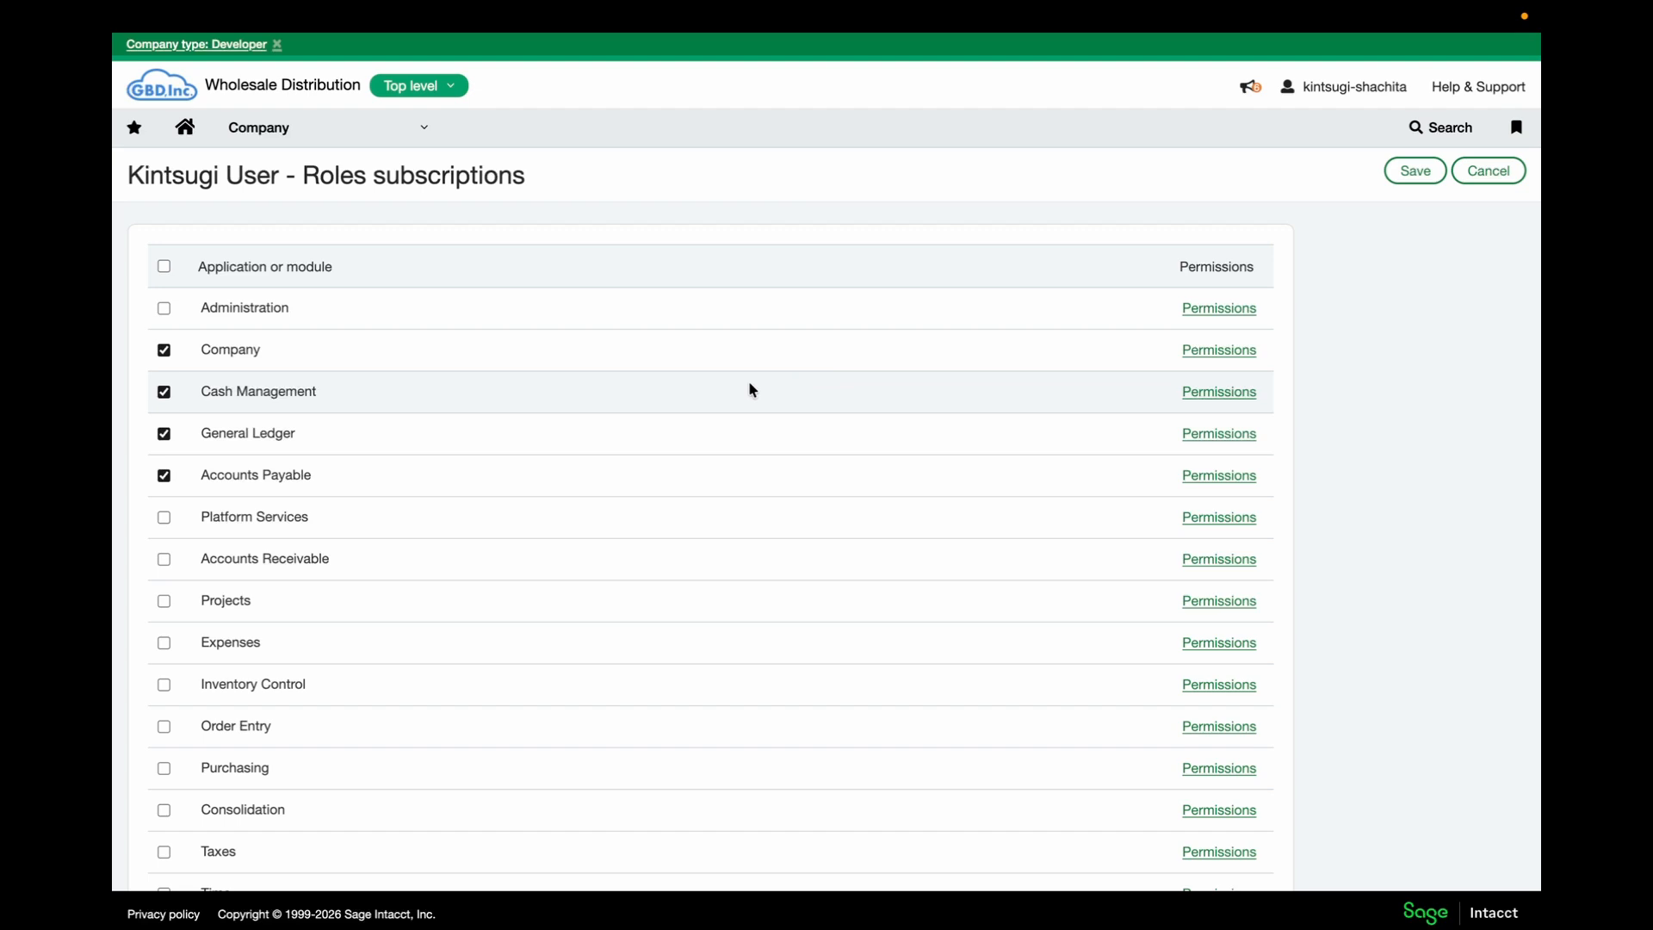
Subscribe the role to Accounts Receivable and grant List and View on Customers and Invoices
{"action": "left_click", "coordinate": [163, 561]}
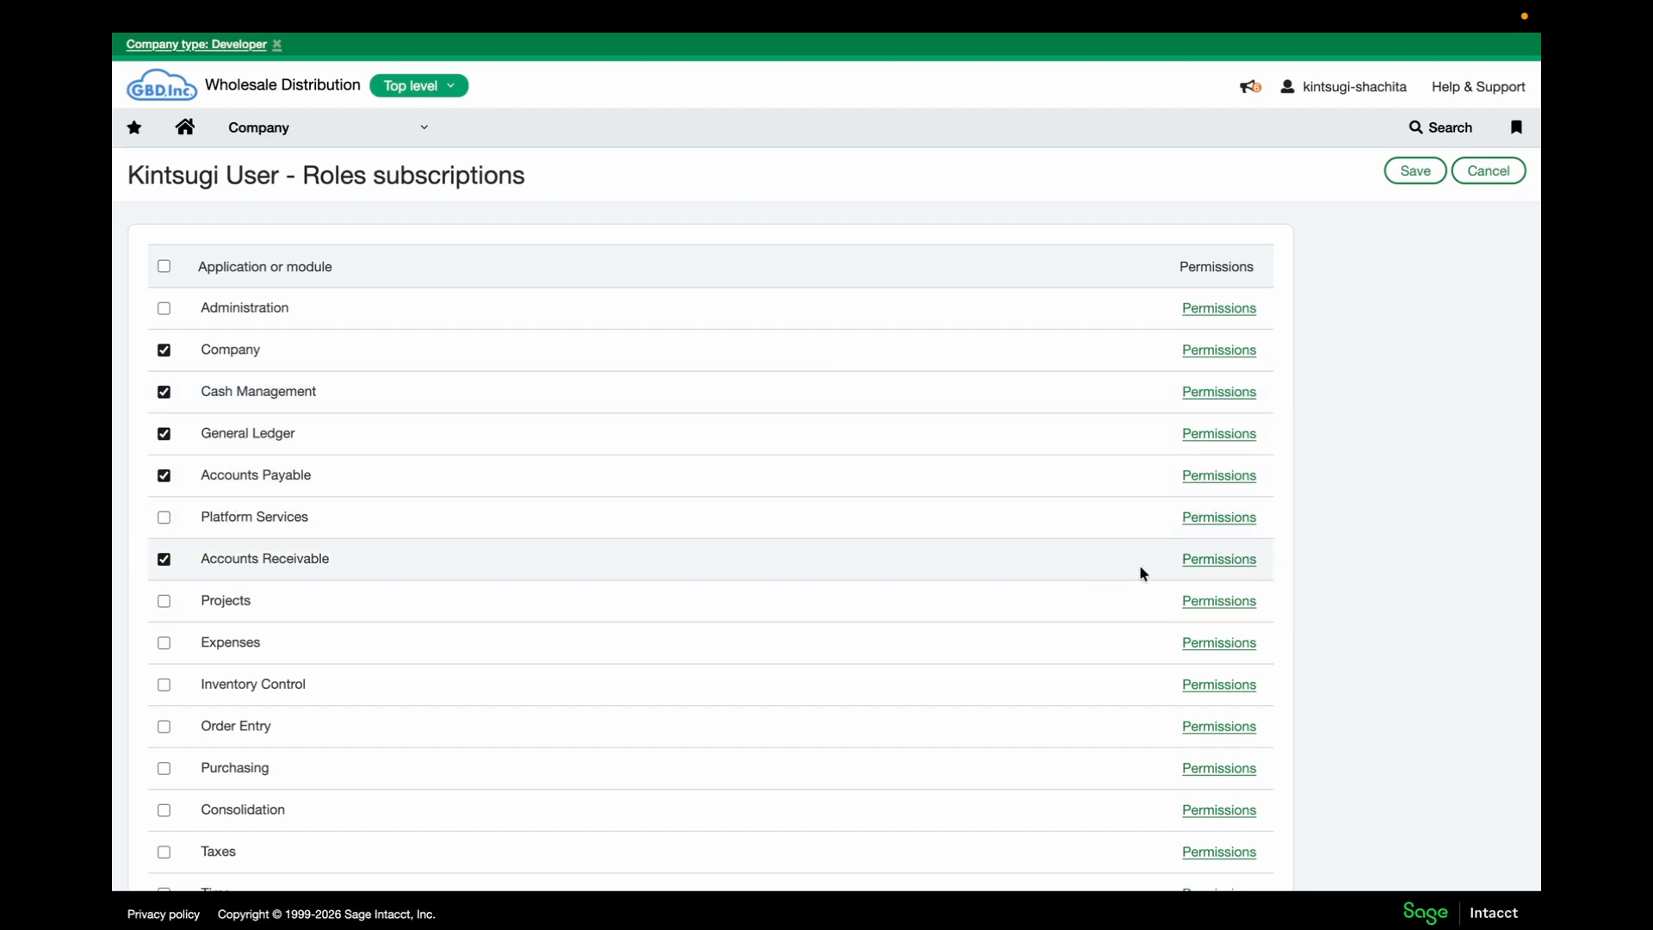
{"action": "left_click", "coordinate": [1212, 560]}
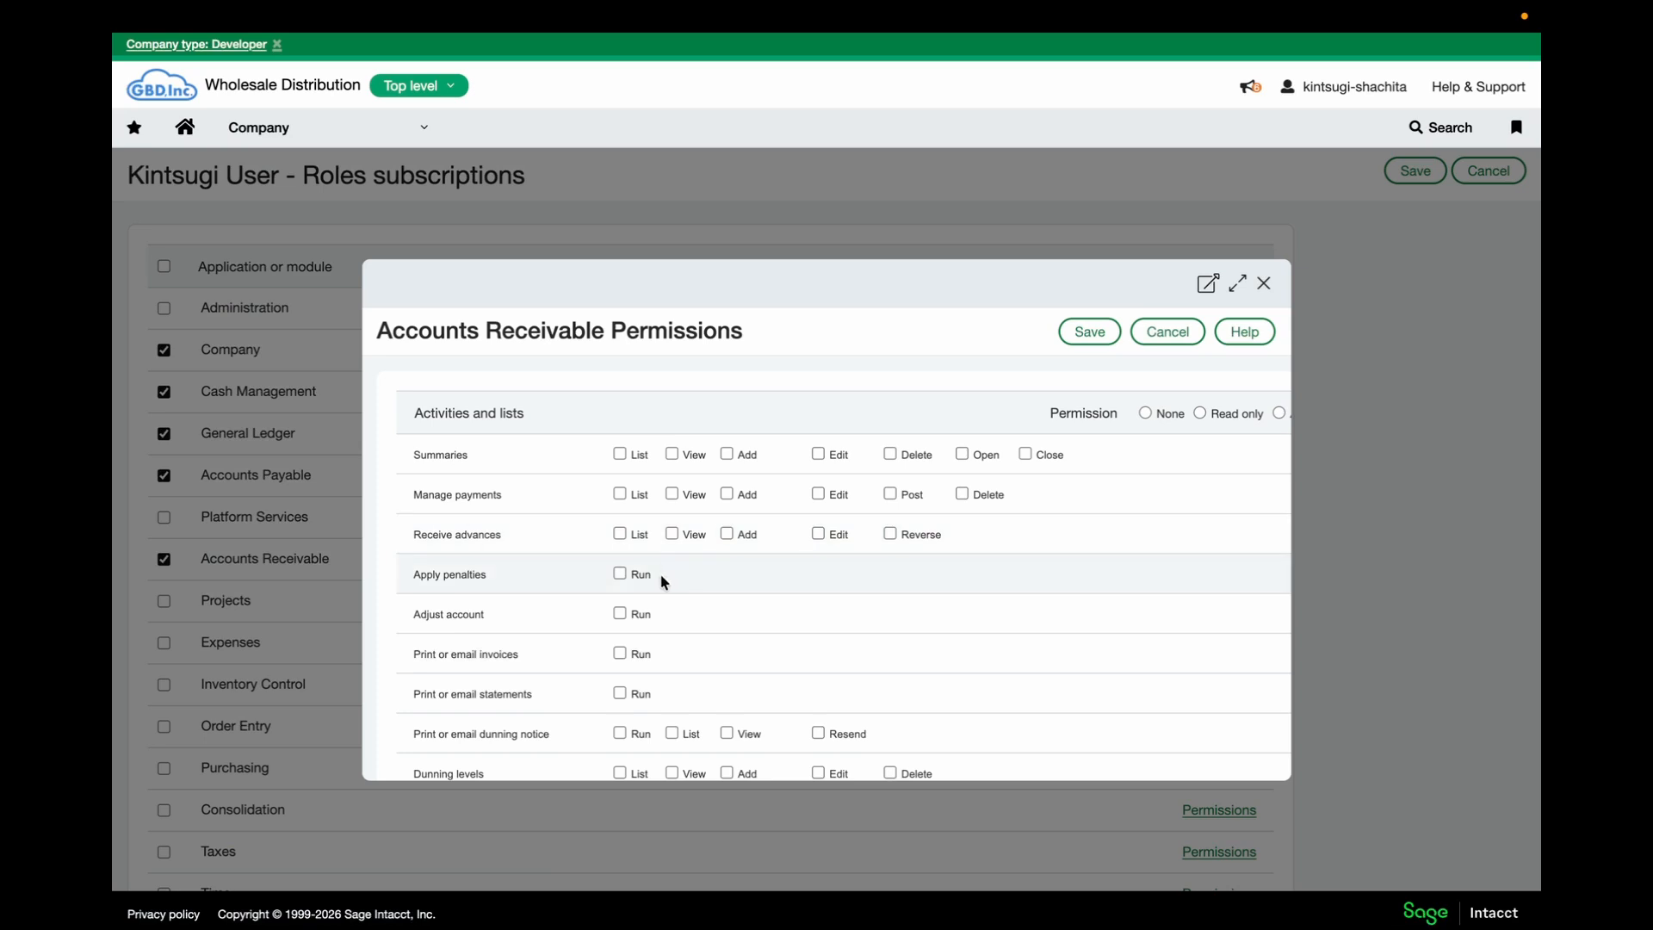
{"action": "scroll", "coordinate": [660, 607], "scroll_direction": "down", "scroll_amount": 2}
{"action": "scroll", "coordinate": [658, 603], "scroll_direction": "down", "scroll_amount": 2}
{"action": "left_click", "coordinate": [616, 592]}
{"action": "left_click", "coordinate": [672, 592]}
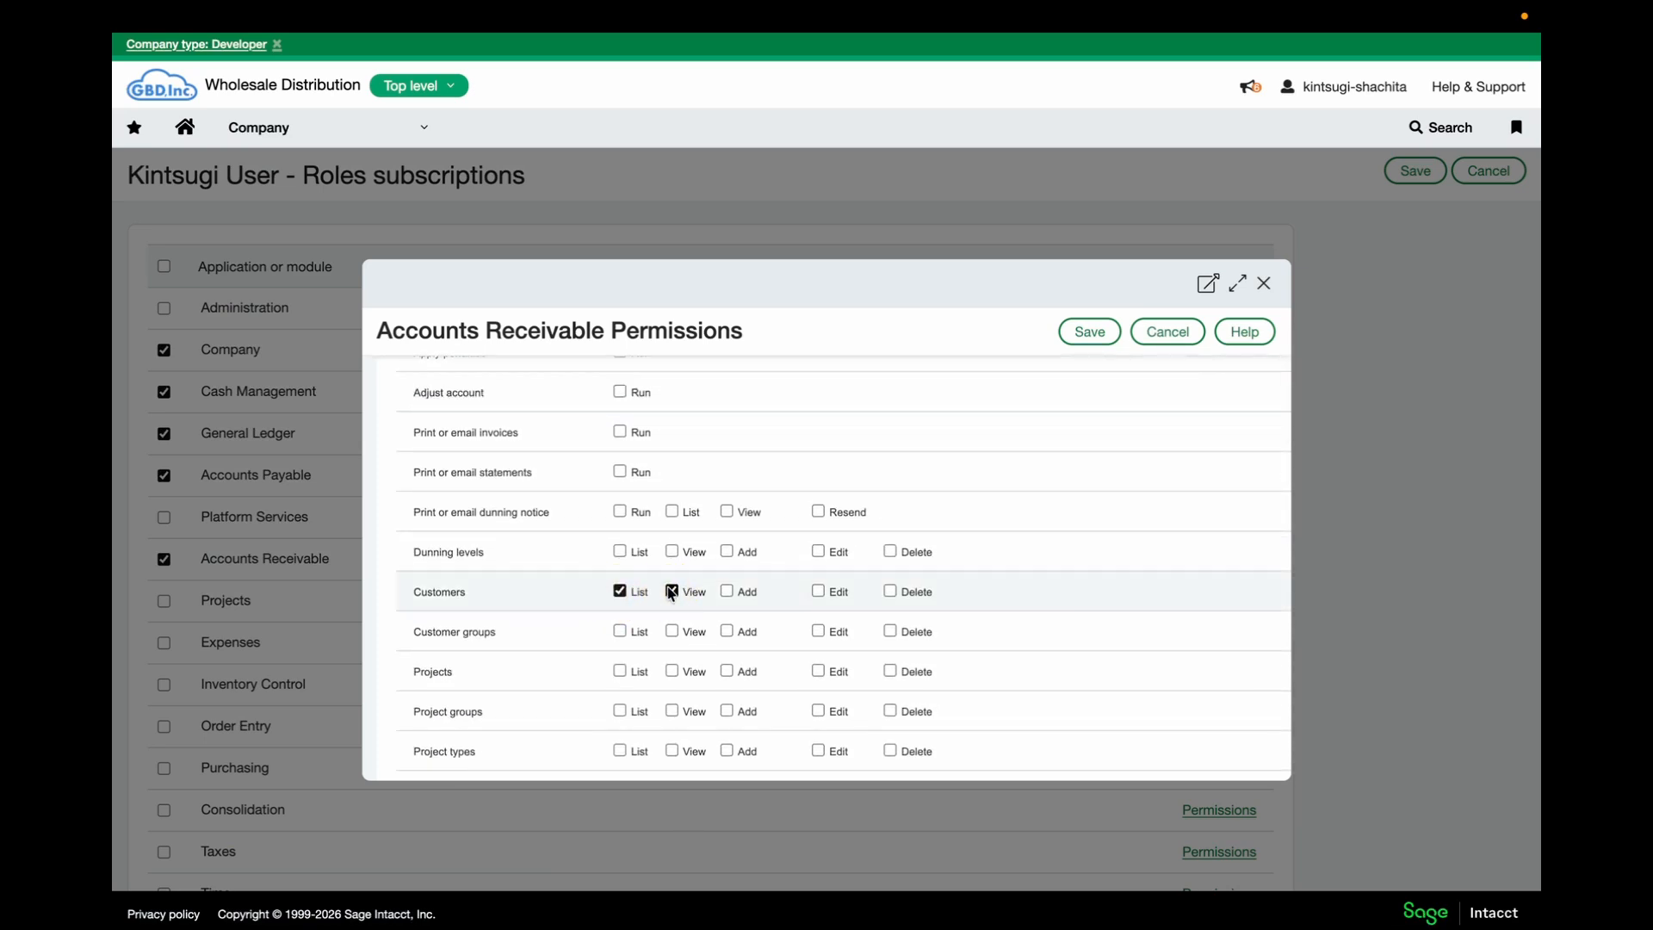
{"action": "scroll", "coordinate": [643, 622], "scroll_direction": "down", "scroll_amount": 4}
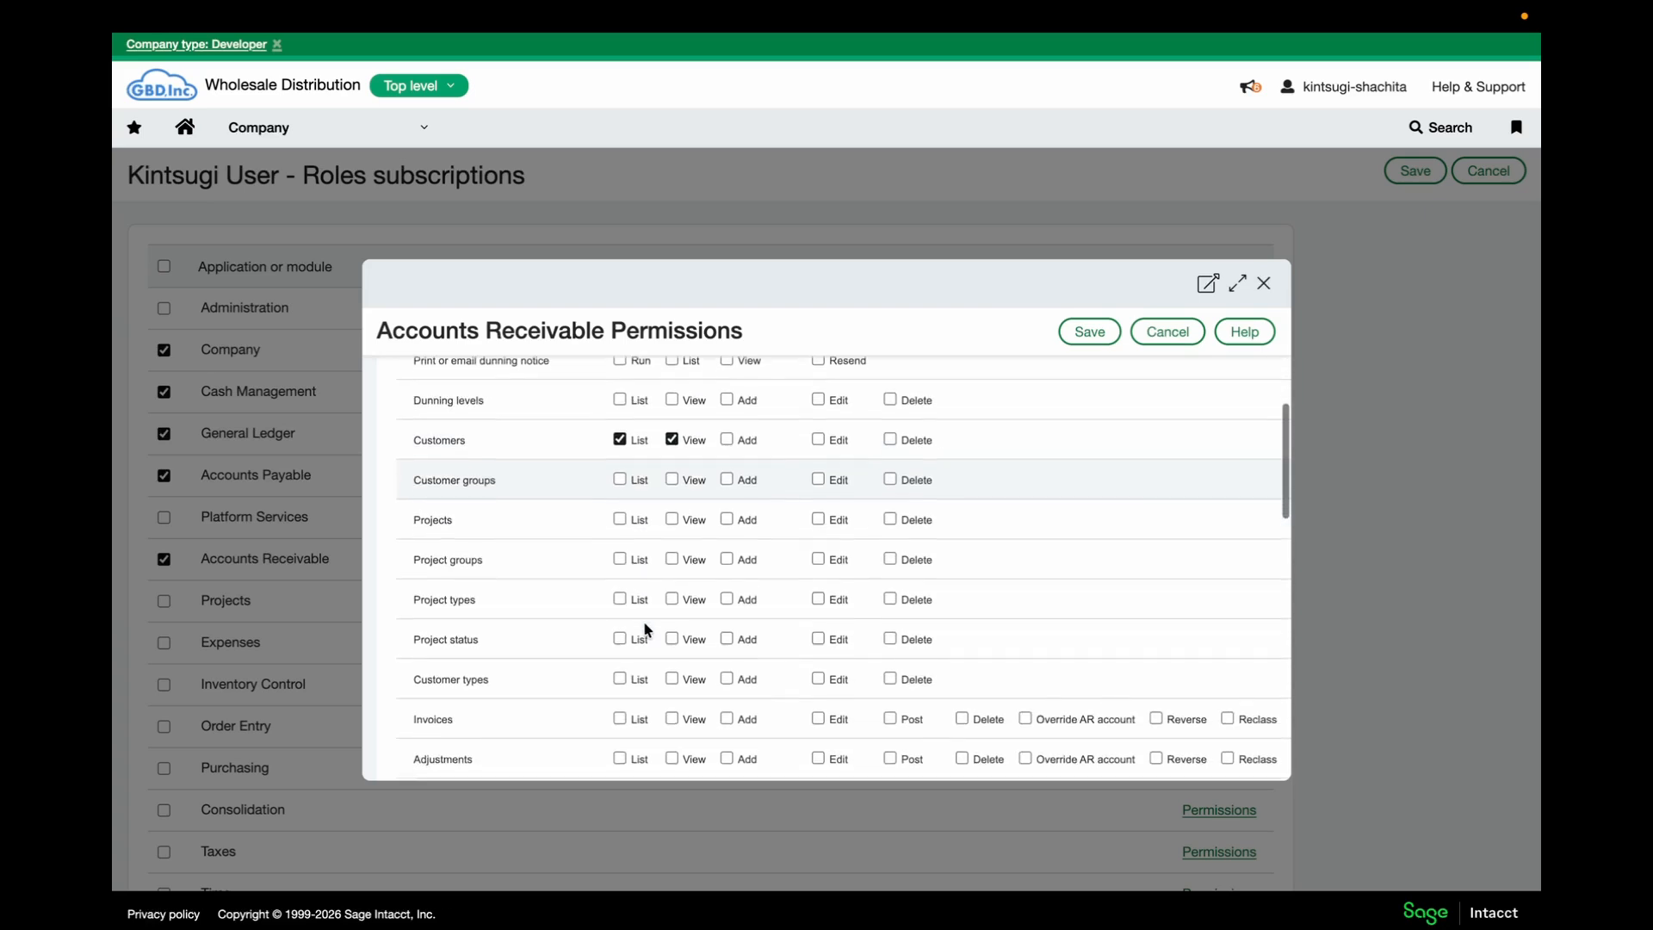
{"action": "left_click", "coordinate": [618, 651]}
{"action": "left_click", "coordinate": [673, 651]}
Grant List and View on Adjustments, Deposits and Posted payments, and save the permissions
{"action": "scroll", "coordinate": [636, 654], "scroll_direction": "down", "scroll_amount": 1}
{"action": "left_click", "coordinate": [619, 670]}
{"action": "left_click", "coordinate": [672, 670]}
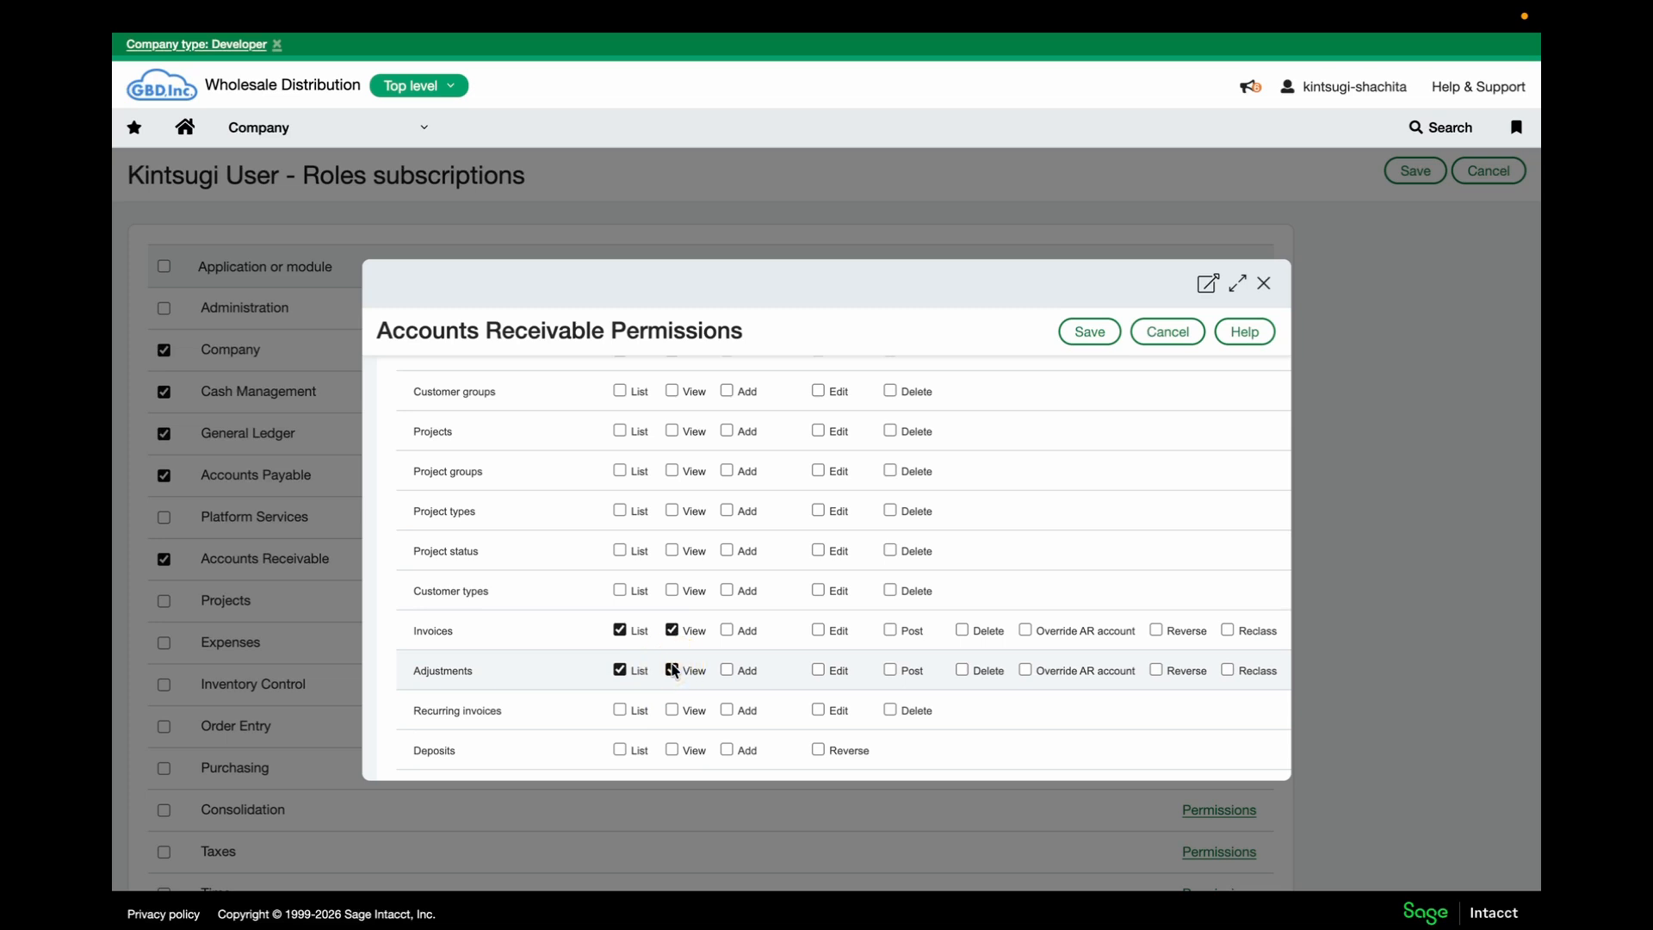
{"action": "scroll", "coordinate": [630, 648], "scroll_direction": "down", "scroll_amount": 2}
{"action": "left_click", "coordinate": [660, 641]}
{"action": "left_click", "coordinate": [619, 641]}
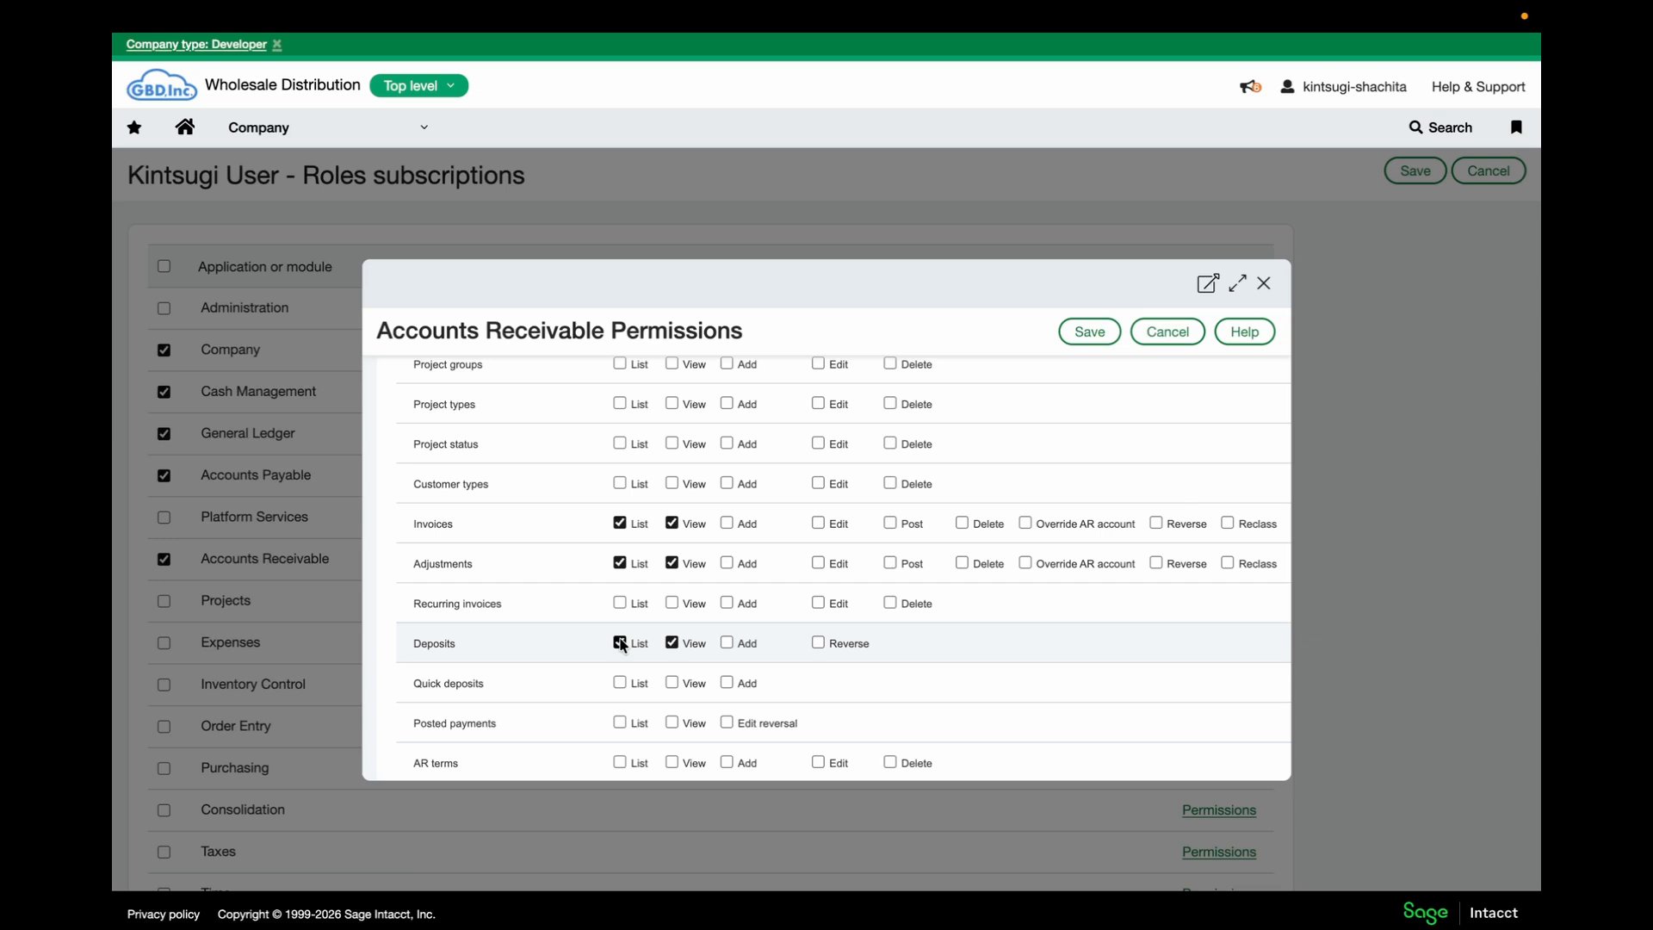
{"action": "scroll", "coordinate": [654, 636], "scroll_direction": "down", "scroll_amount": 3}
{"action": "left_click", "coordinate": [619, 607]}
{"action": "left_click", "coordinate": [672, 606]}
{"action": "left_click", "coordinate": [1086, 333]}
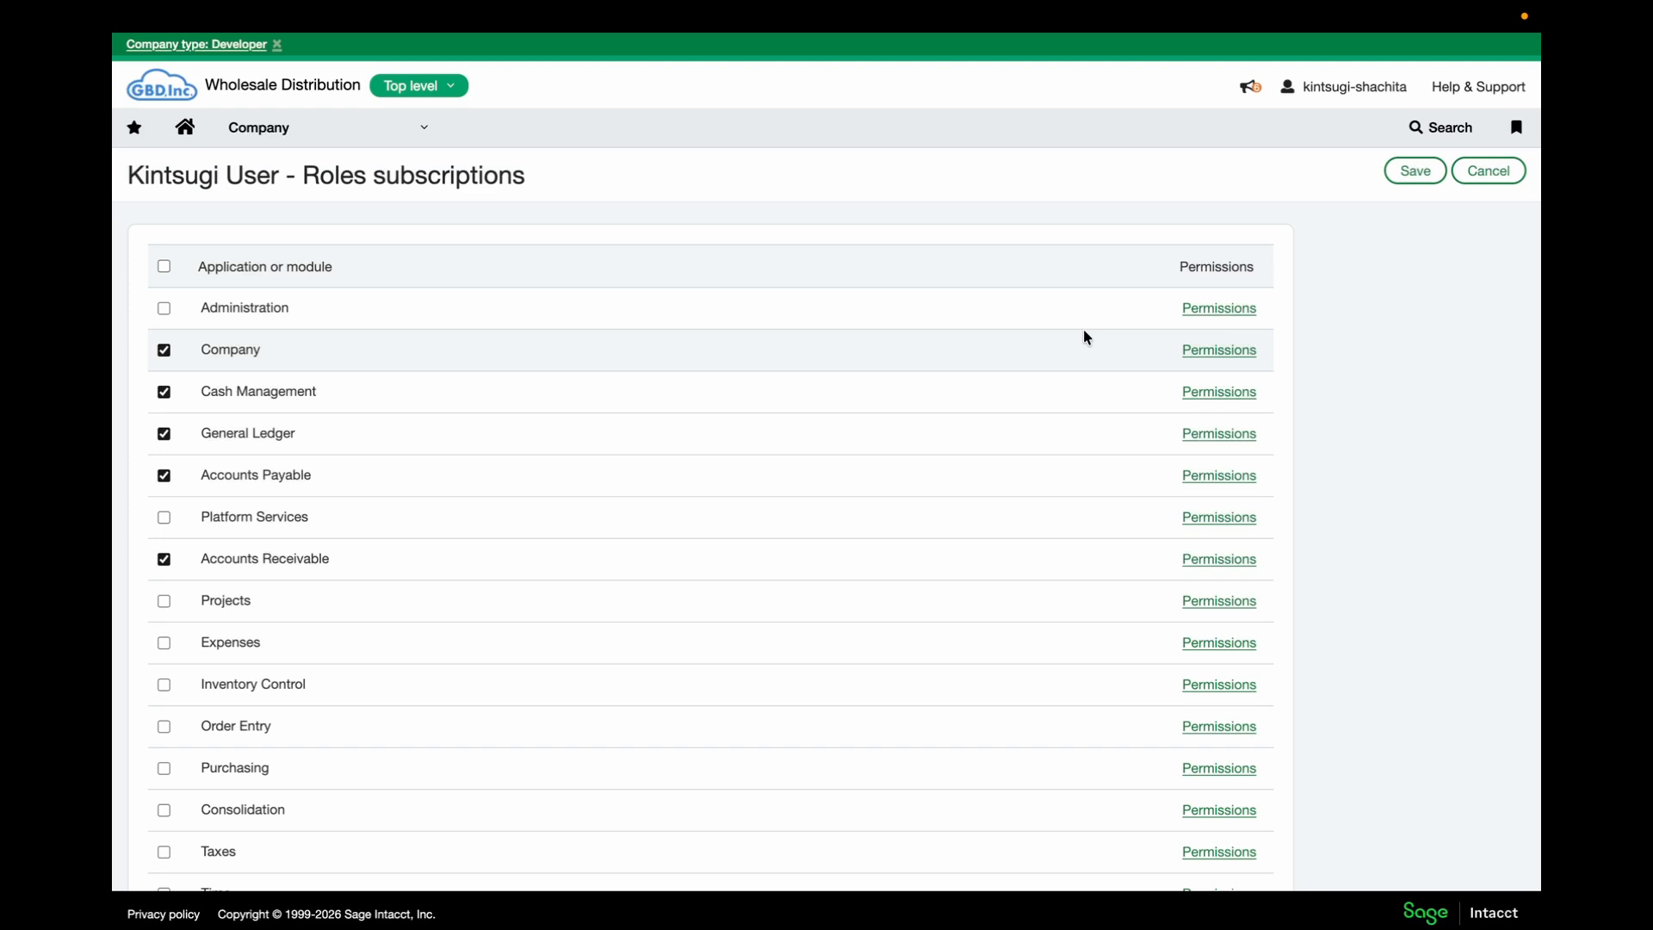
{"action": "scroll", "coordinate": [679, 447], "scroll_direction": "down", "scroll_amount": 2}
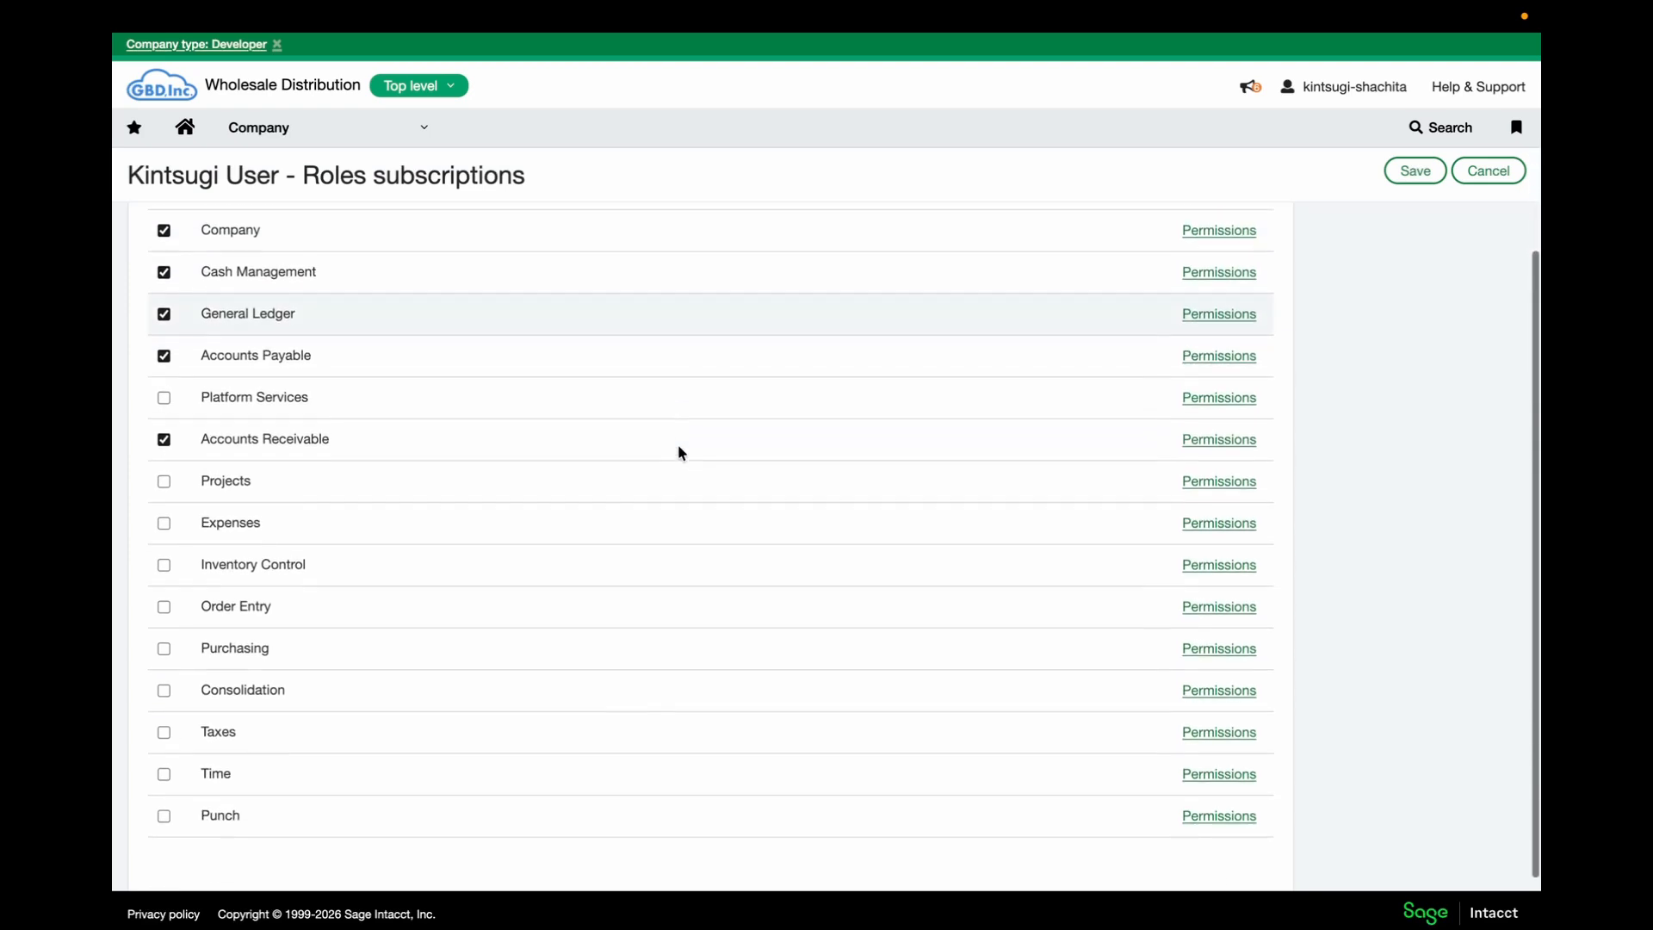
Add Inventory Control with Vendors List/View permission and save the Kintsugi User role
{"action": "left_click", "coordinate": [164, 553]}
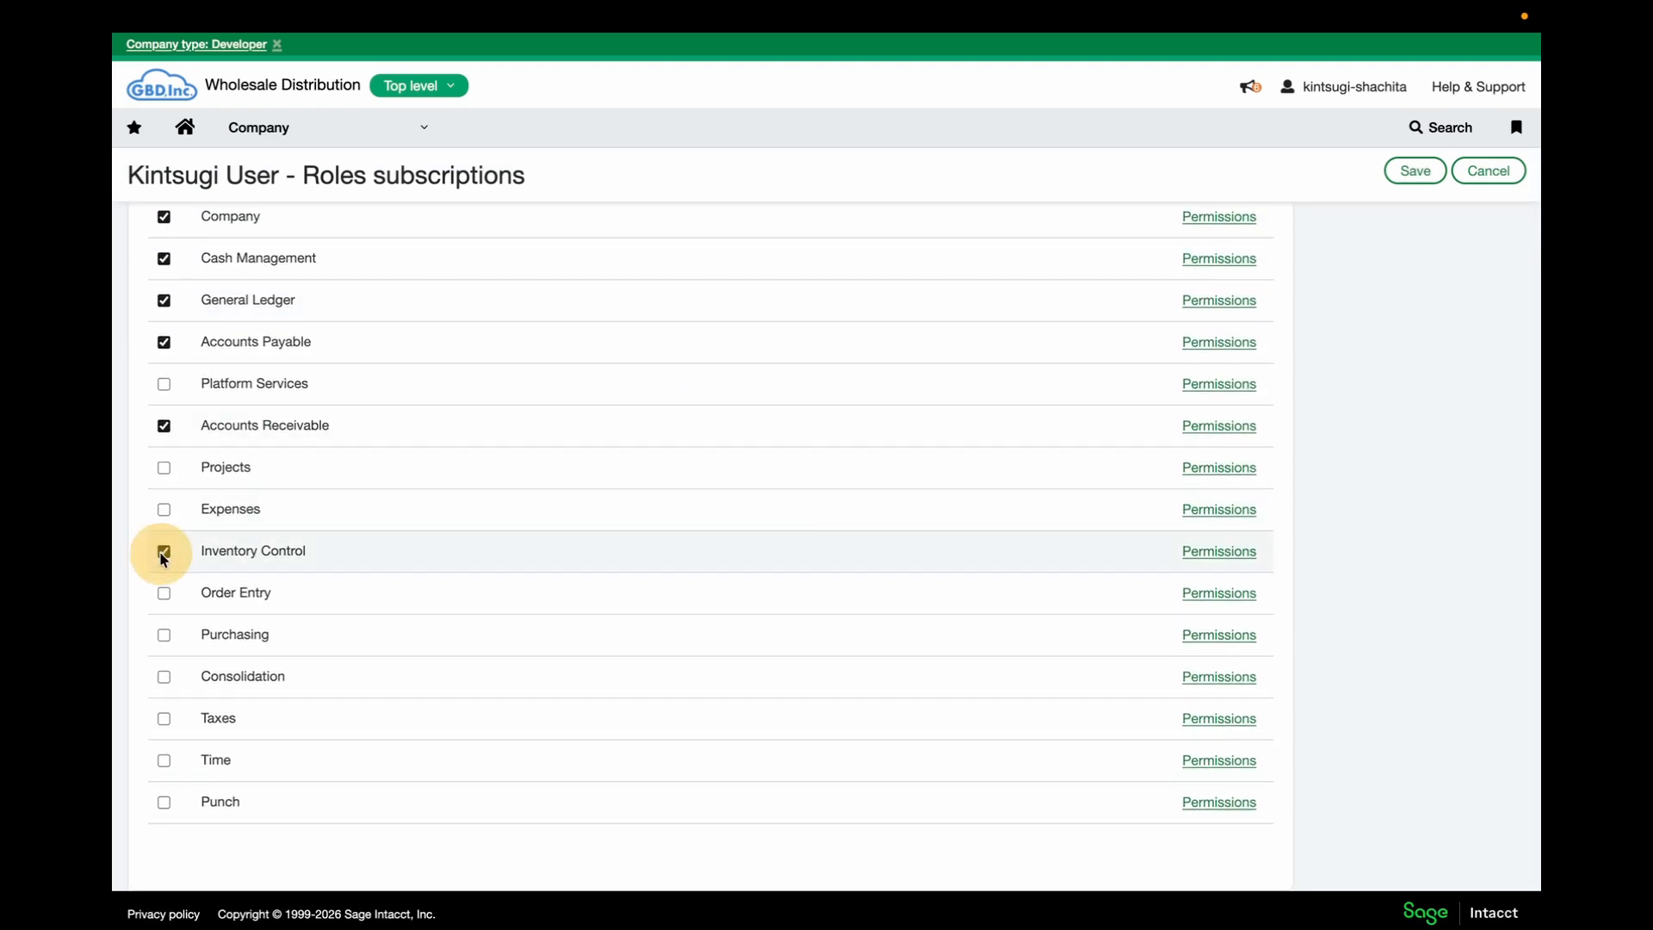
{"action": "left_click", "coordinate": [1214, 553]}
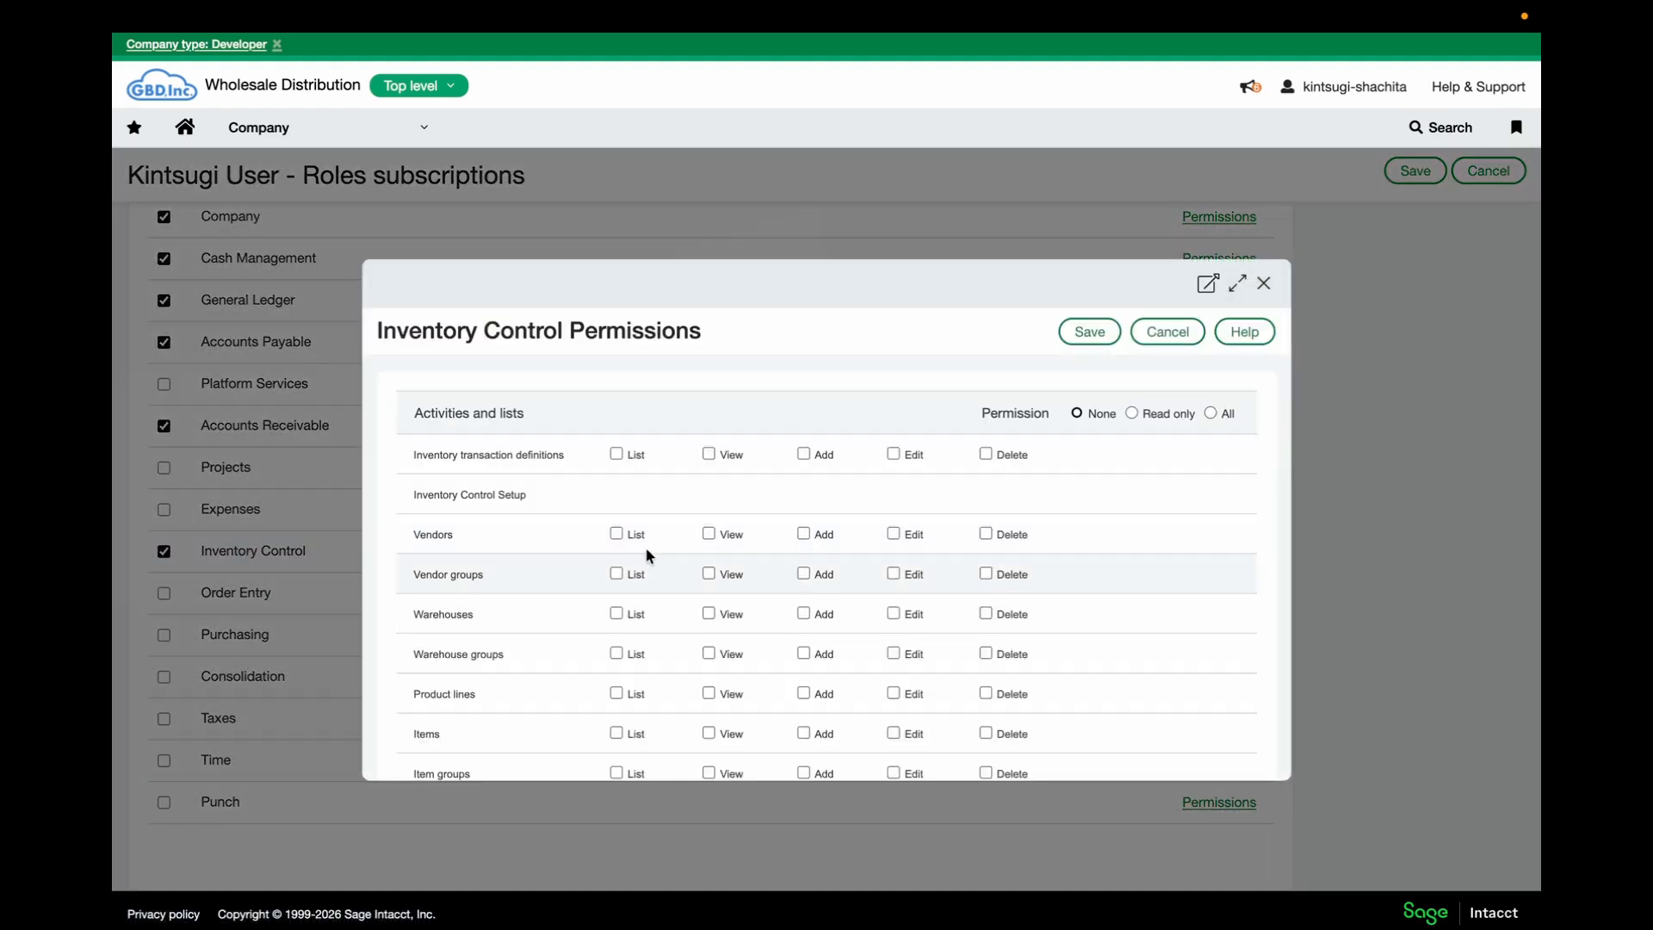
{"action": "left_click", "coordinate": [708, 533]}
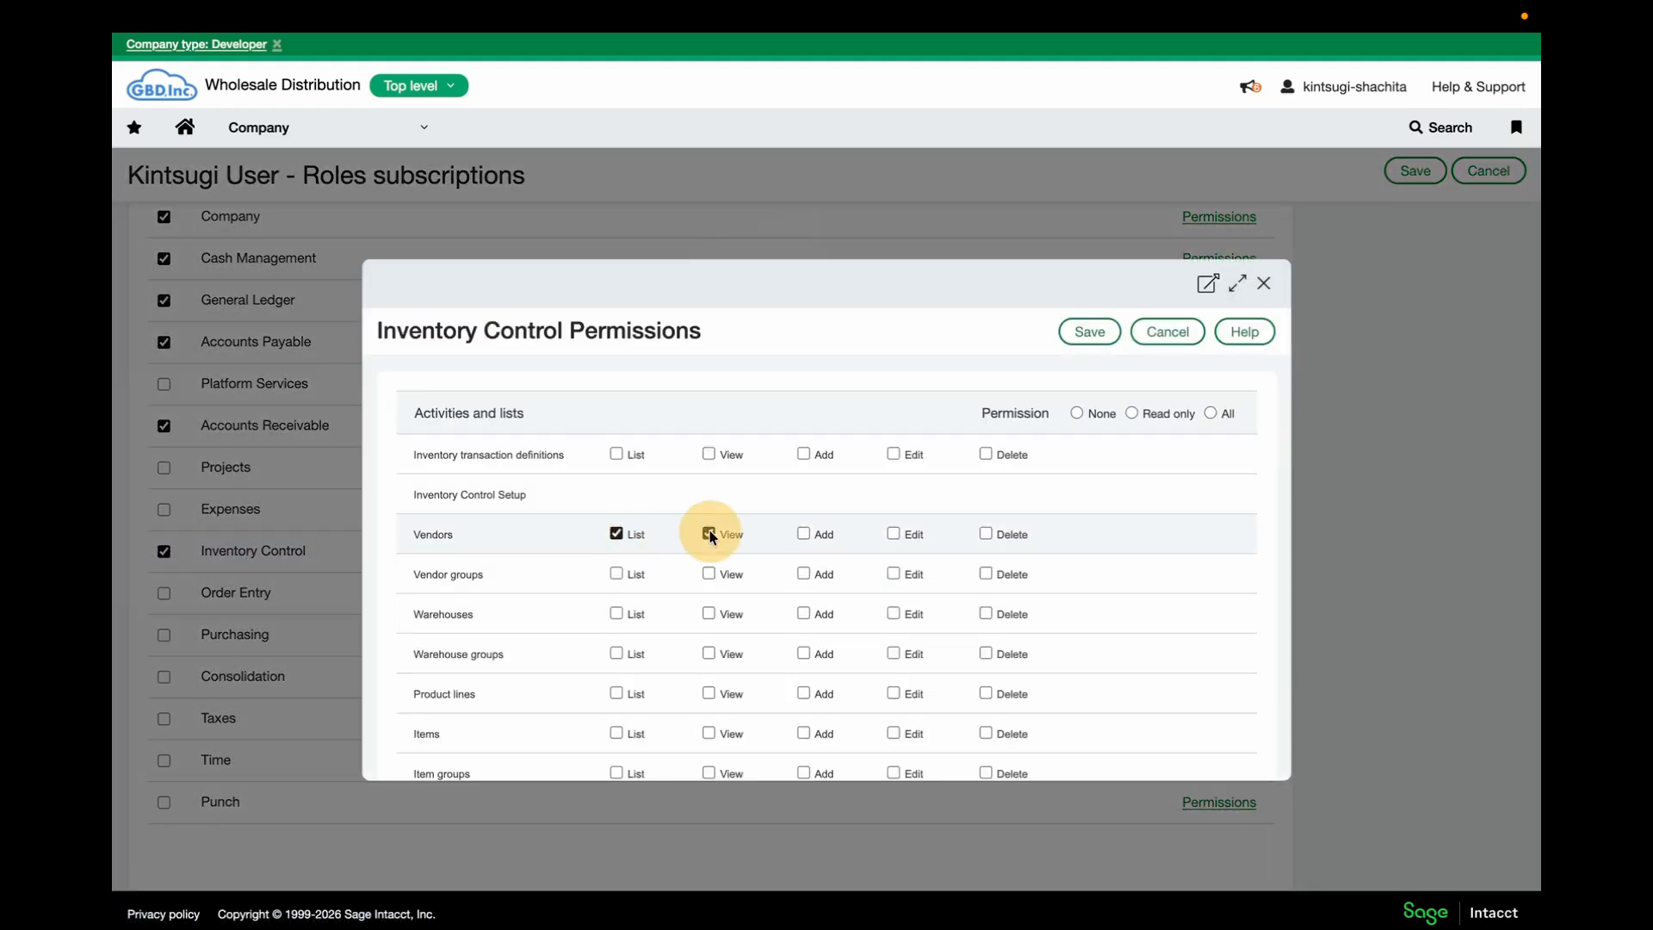
{"action": "left_click", "coordinate": [1090, 331]}
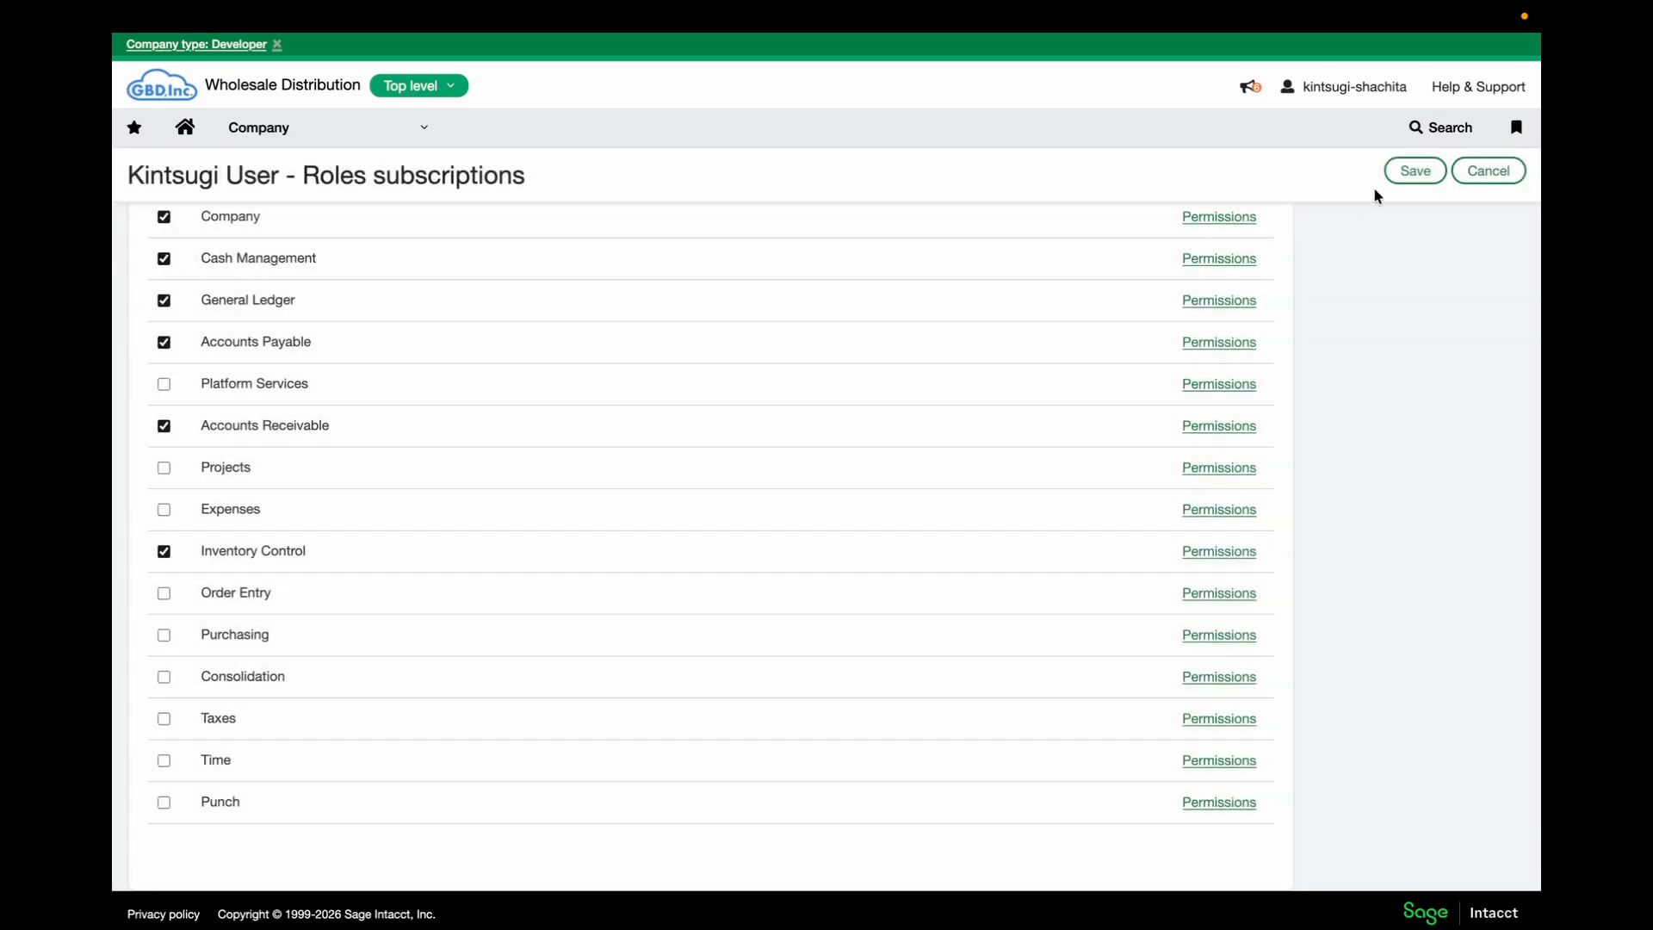
{"action": "left_click", "coordinate": [1410, 175]}
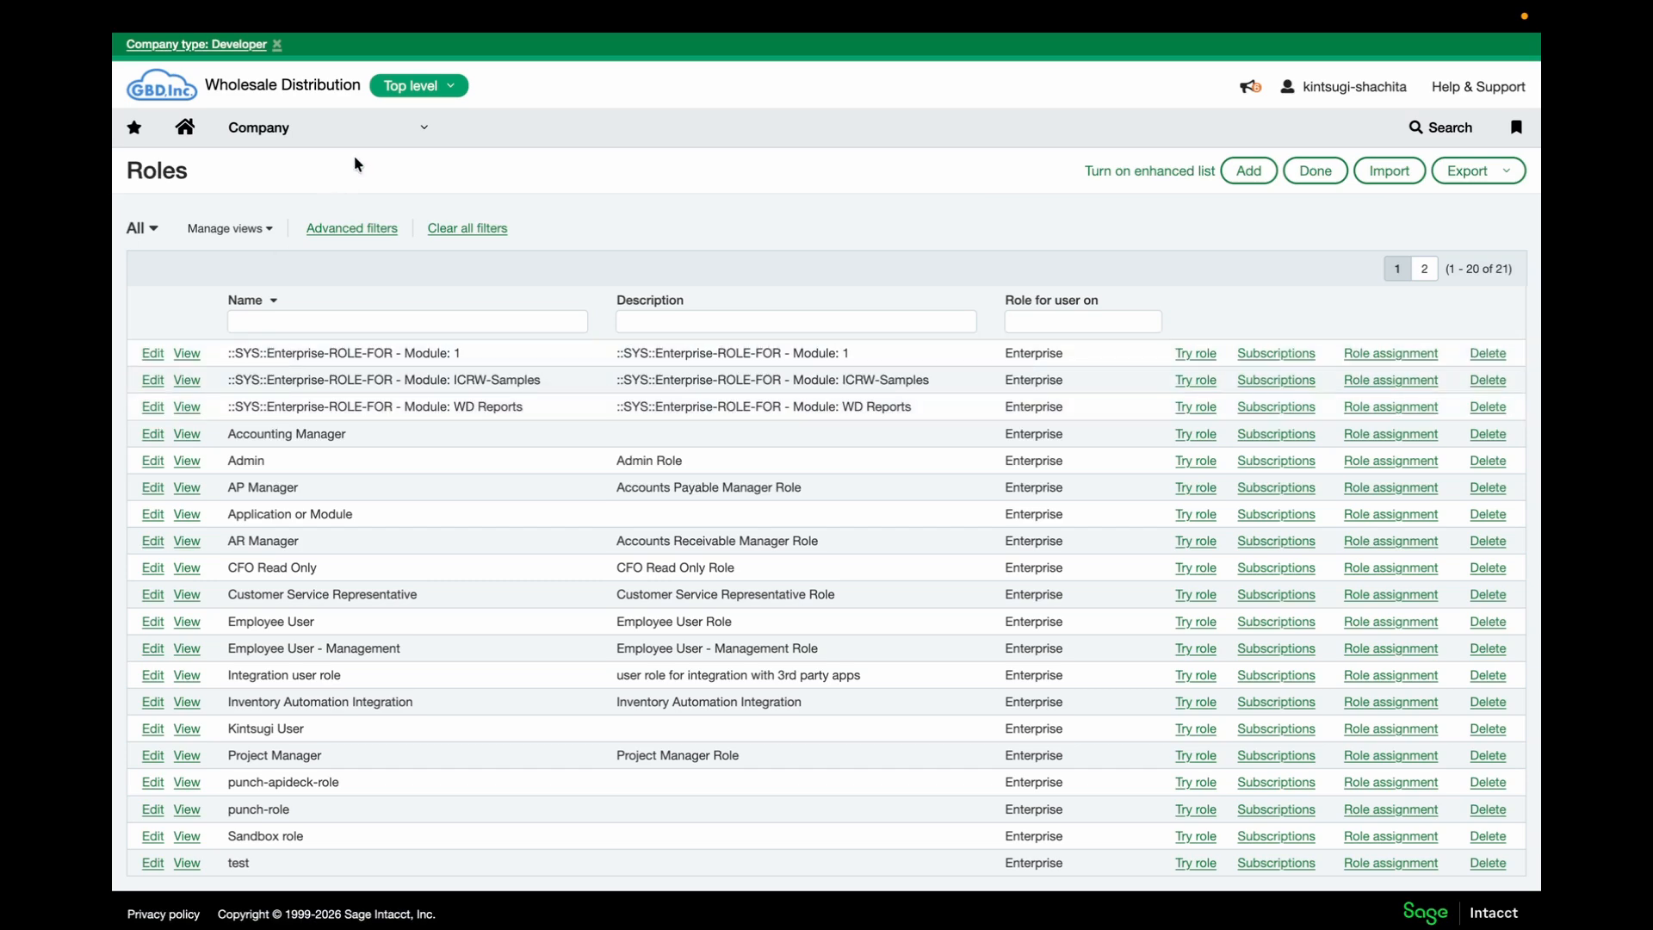
Open the kintsugi-demo web services user and add the Kintsugi User role to its Role table
{"action": "left_click", "coordinate": [311, 132]}
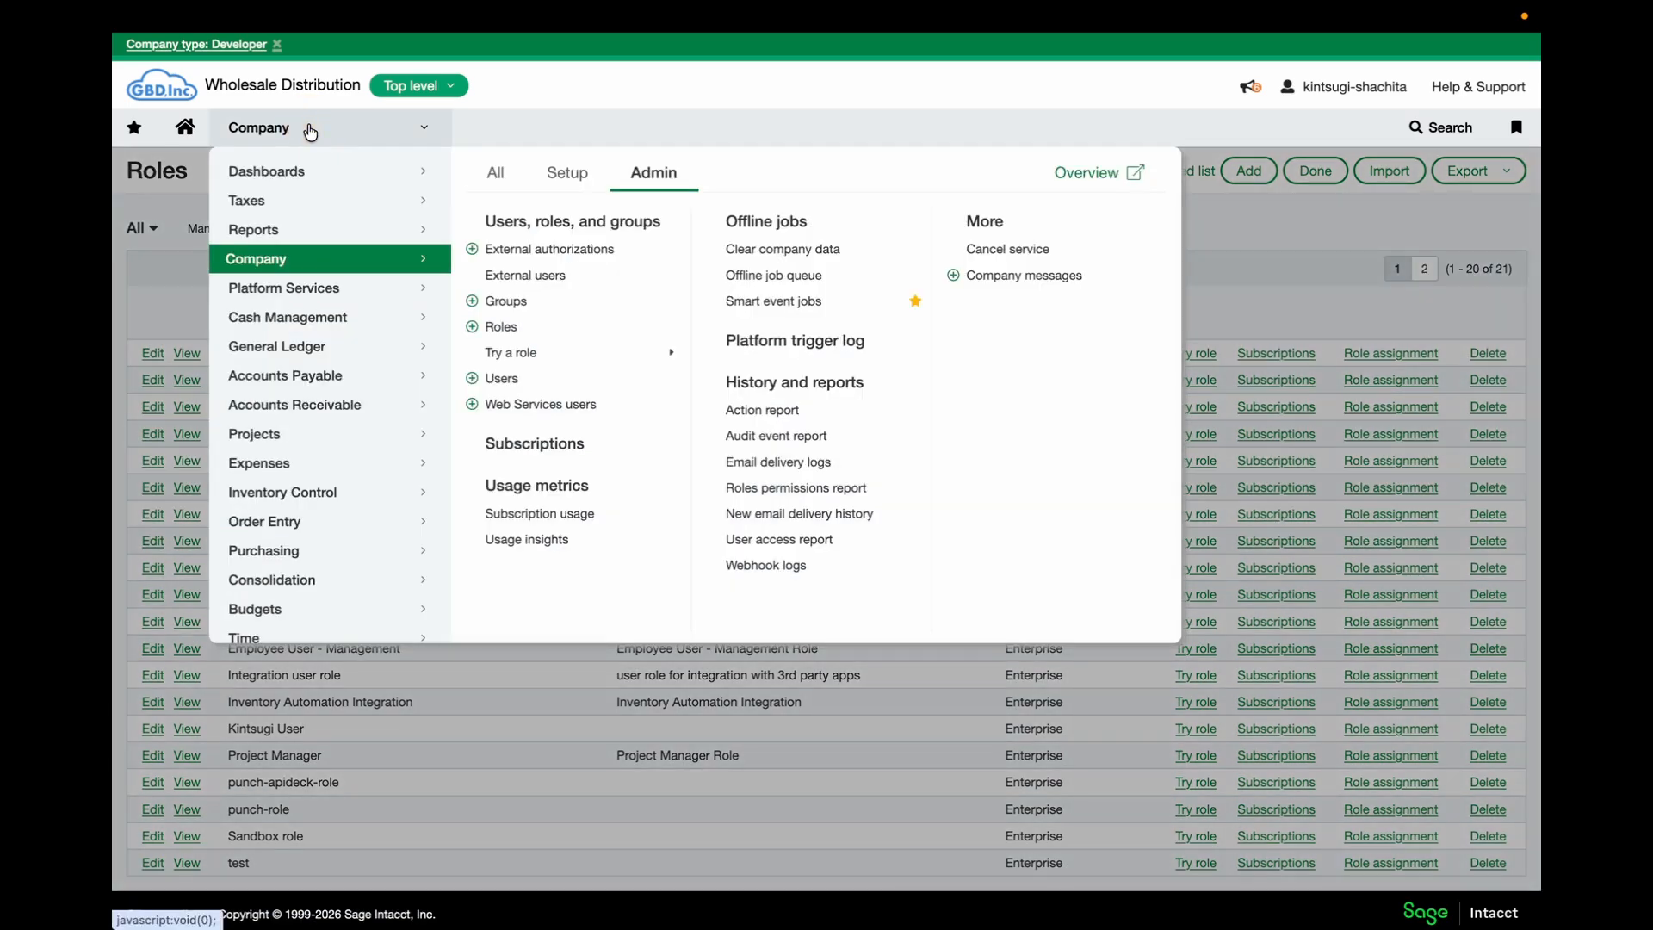
{"action": "left_click", "coordinate": [551, 407]}
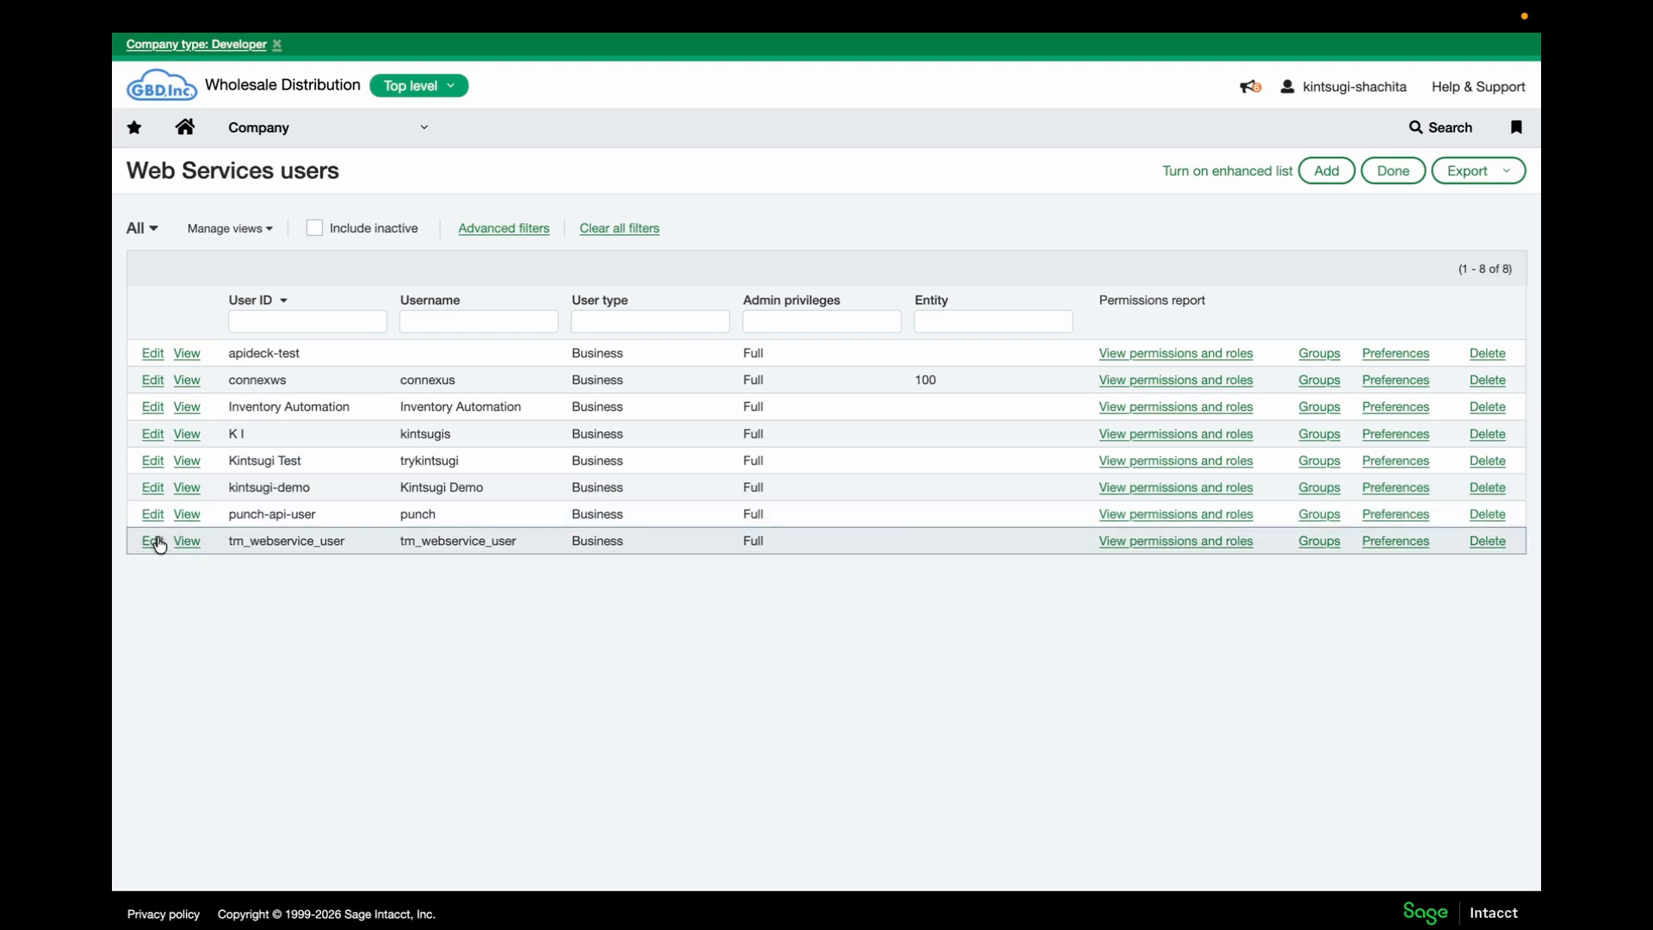
{"action": "left_click", "coordinate": [156, 493]}
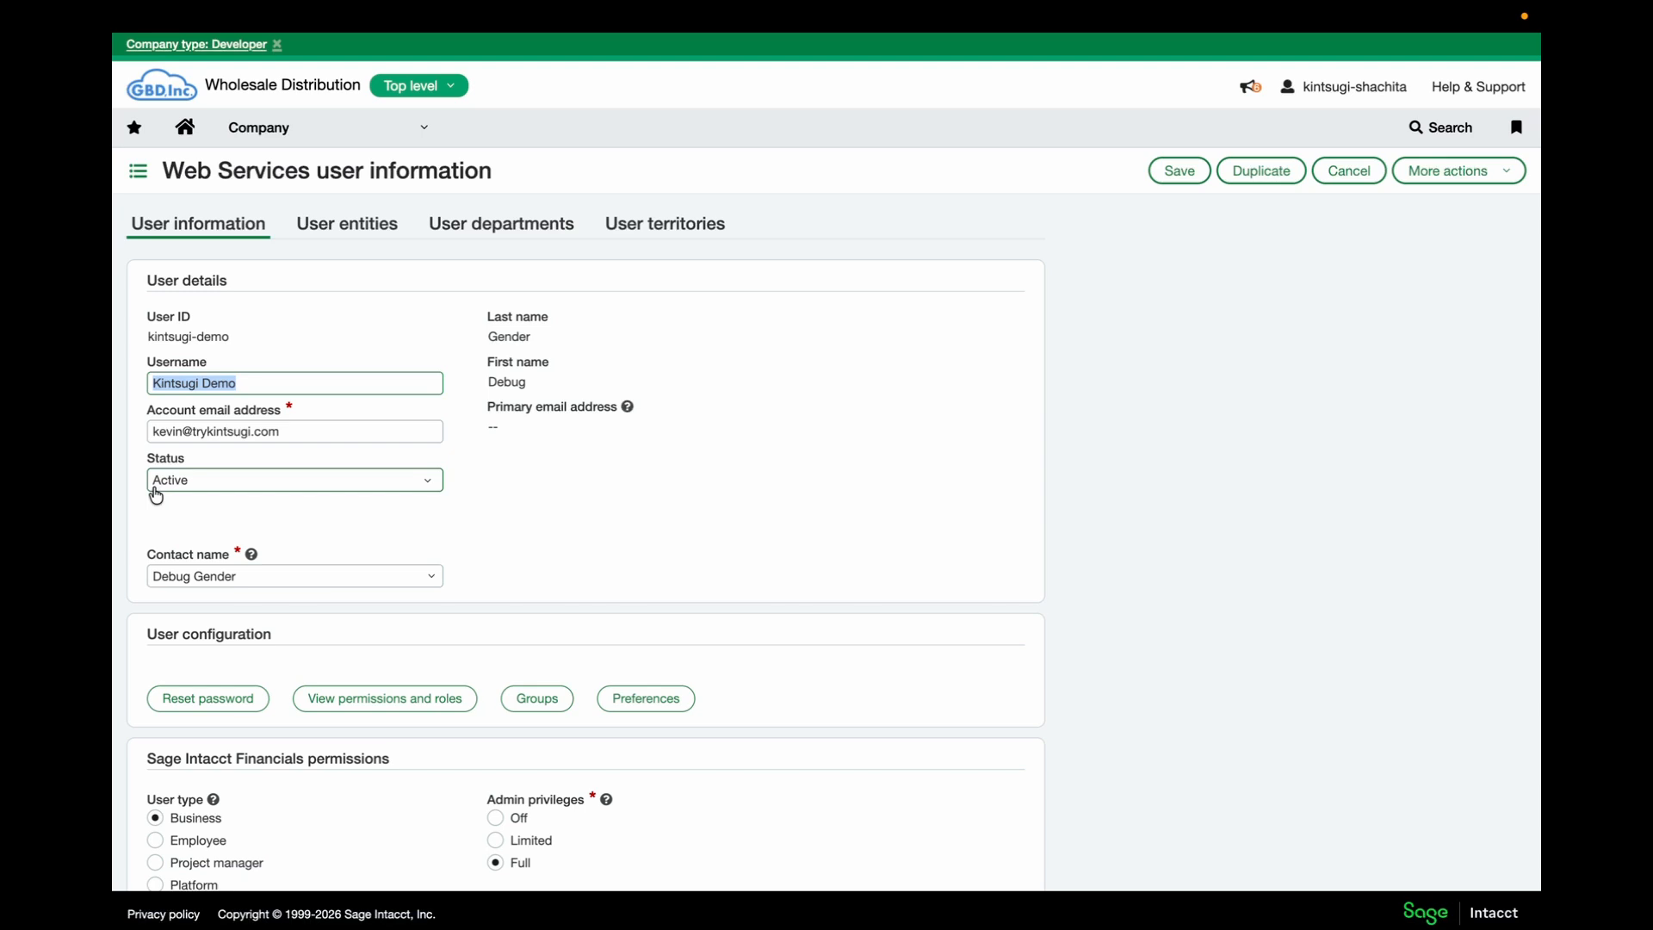
{"action": "scroll", "coordinate": [477, 545], "scroll_direction": "down", "scroll_amount": 1}
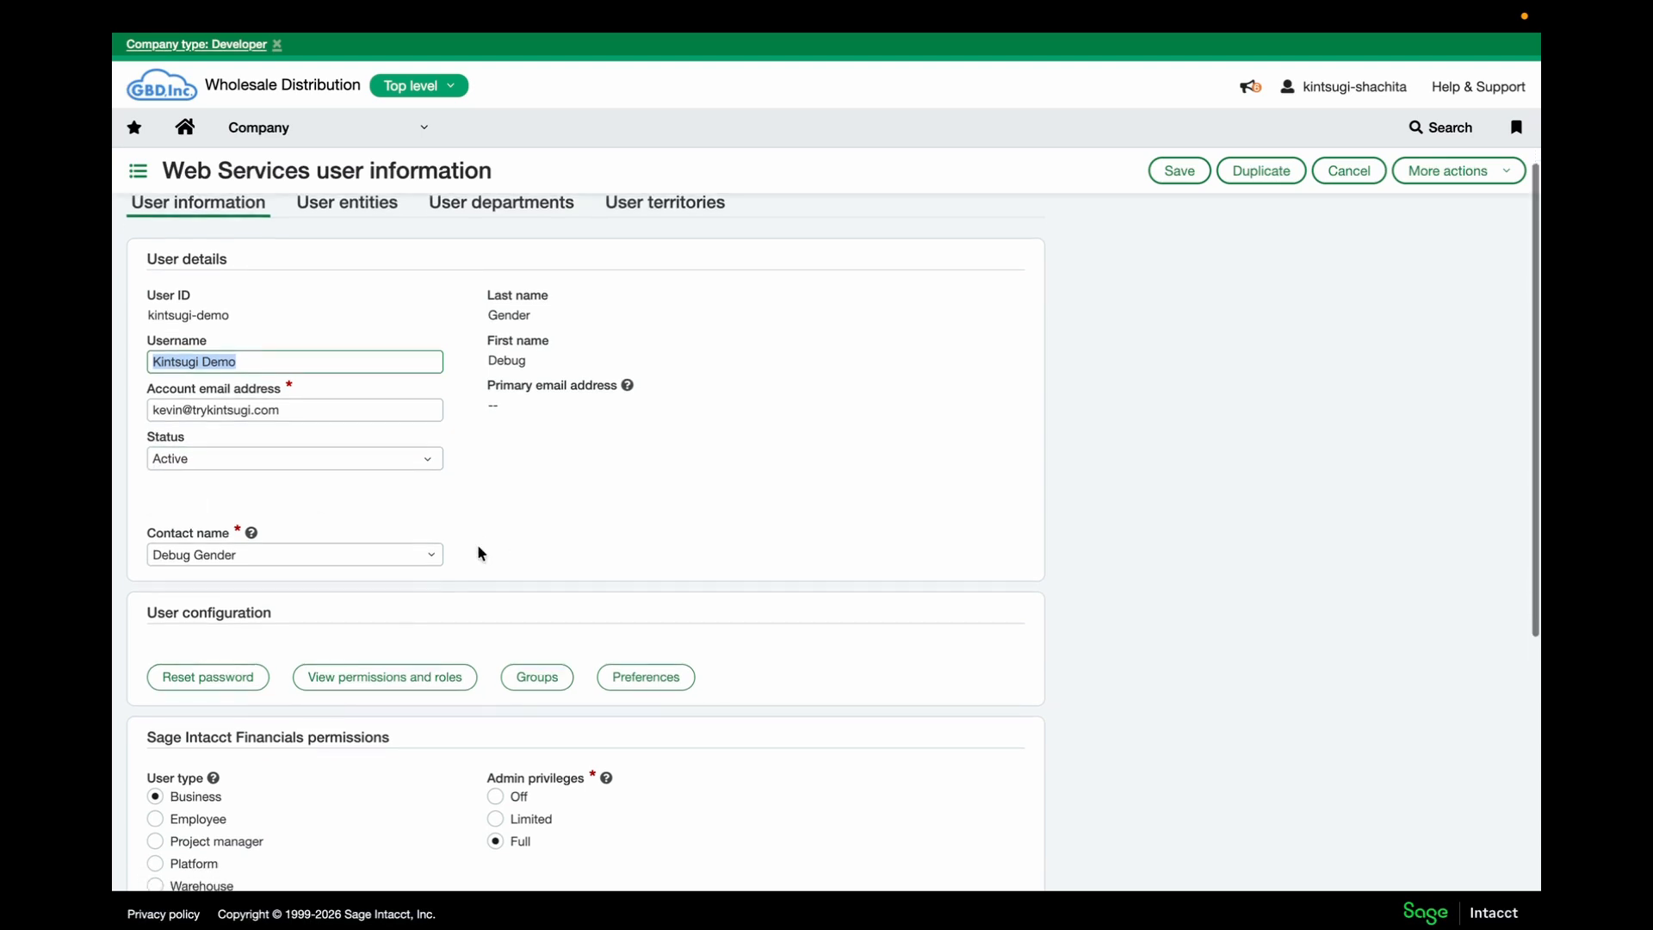
{"action": "scroll", "coordinate": [913, 616], "scroll_direction": "down", "scroll_amount": 5}
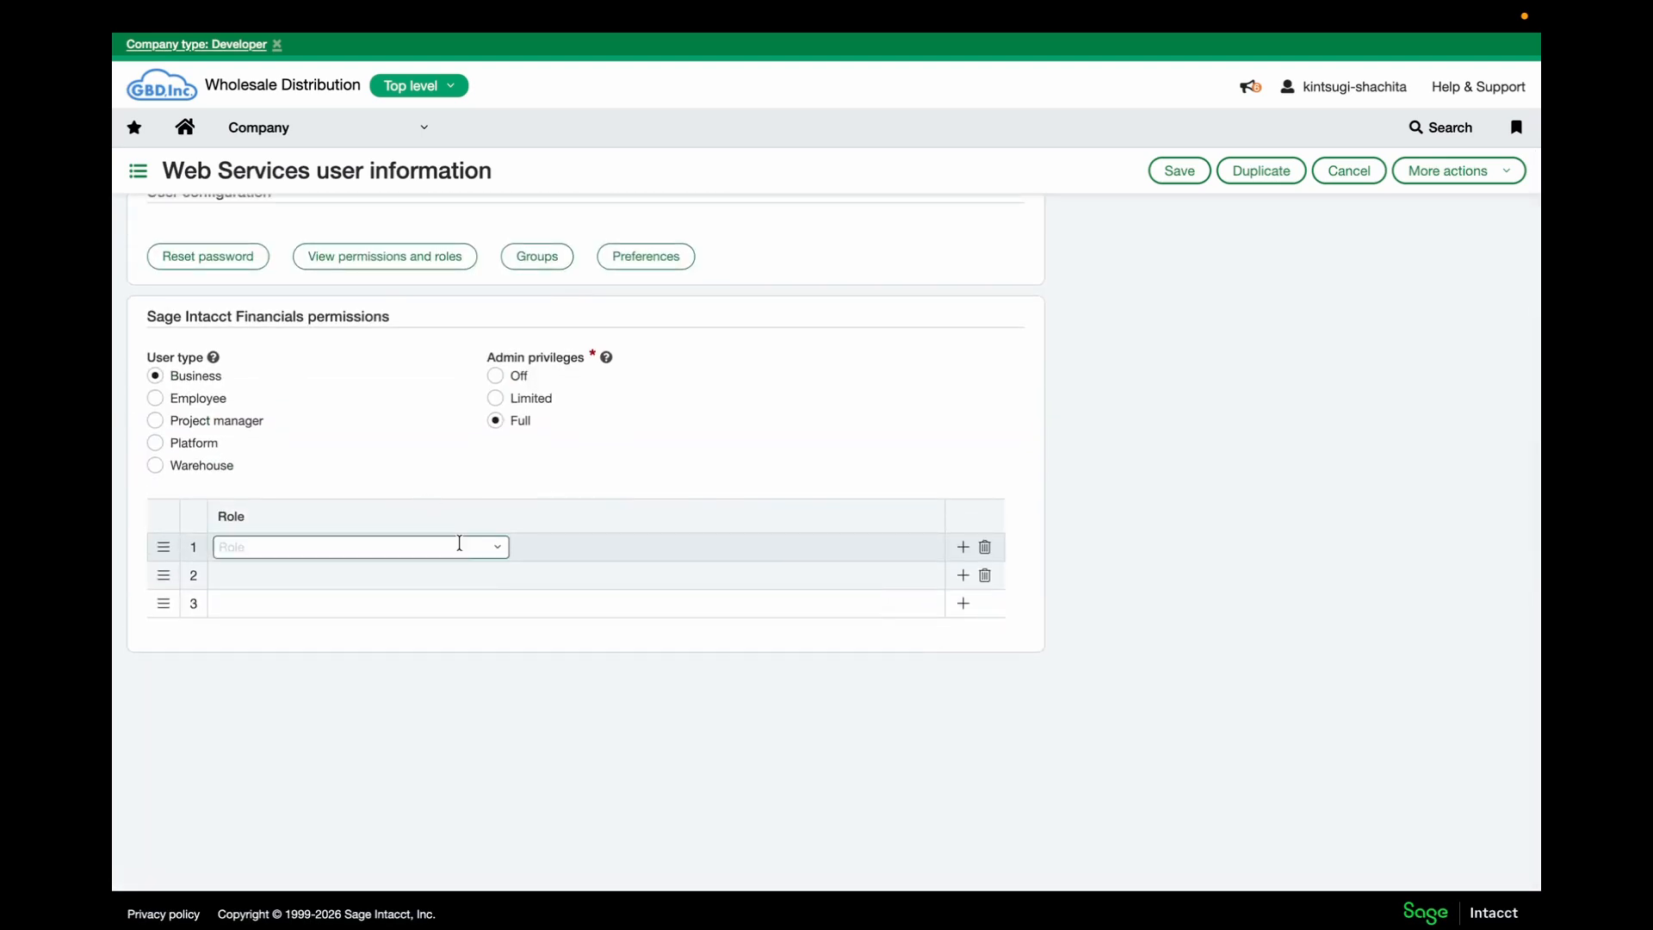
{"action": "left_click", "coordinate": [495, 551]}
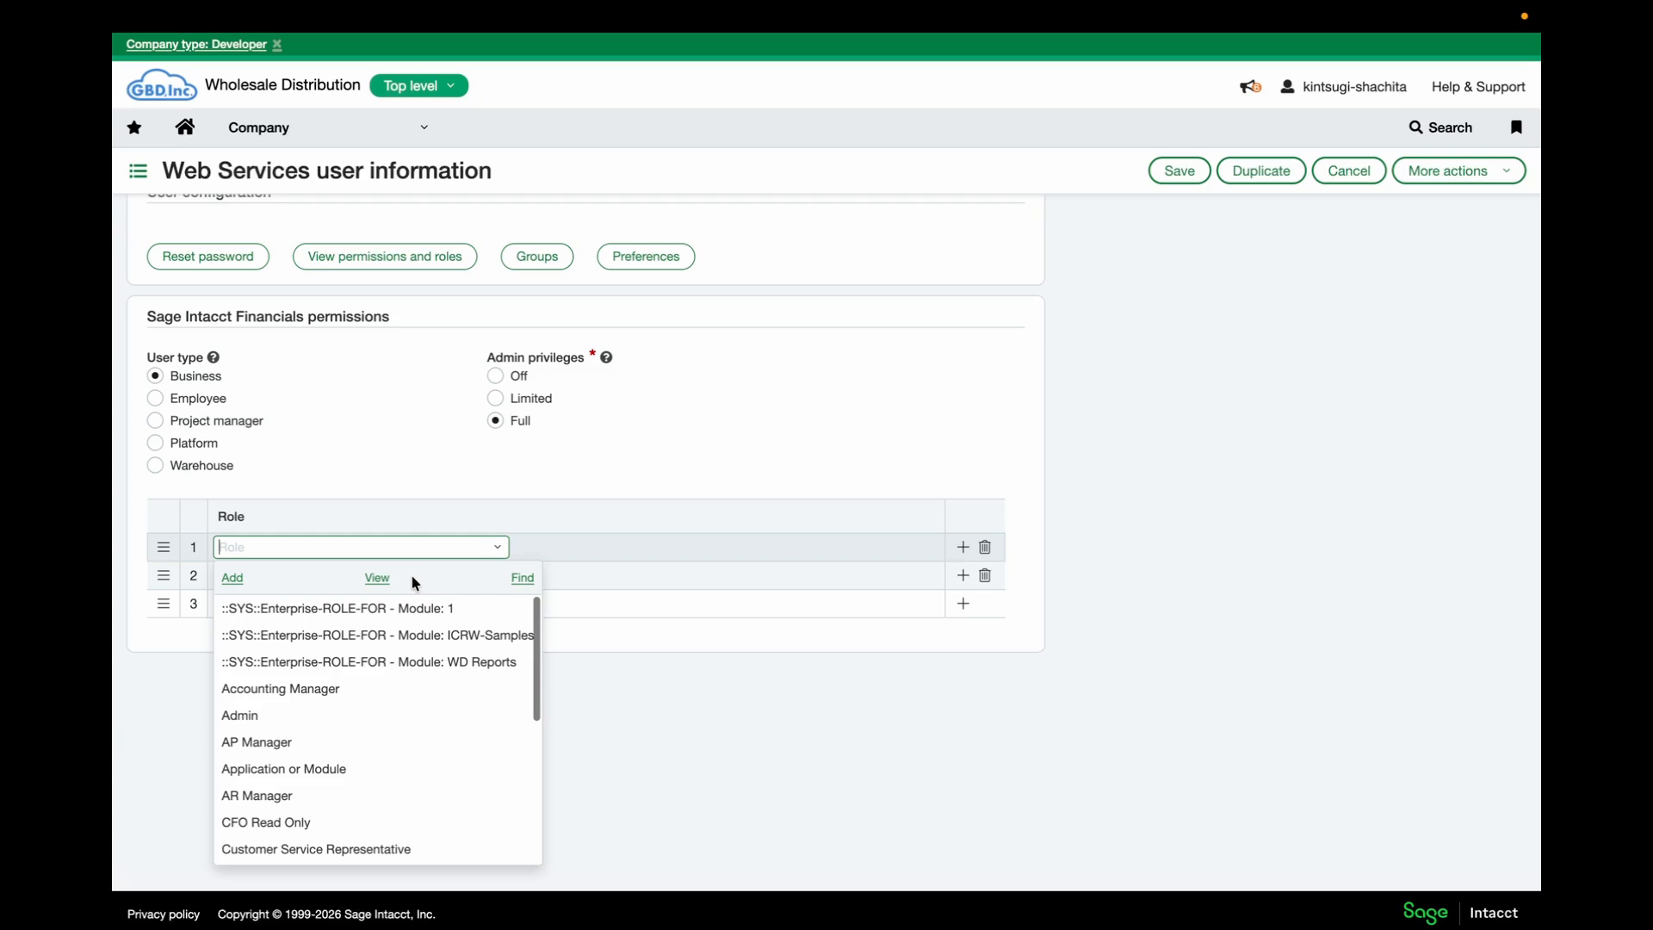
{"action": "type", "text": "Kint"}
{"action": "left_click", "coordinate": [357, 612]}
Save the user, verifying identity with the account password
{"action": "left_click", "coordinate": [1187, 171]}
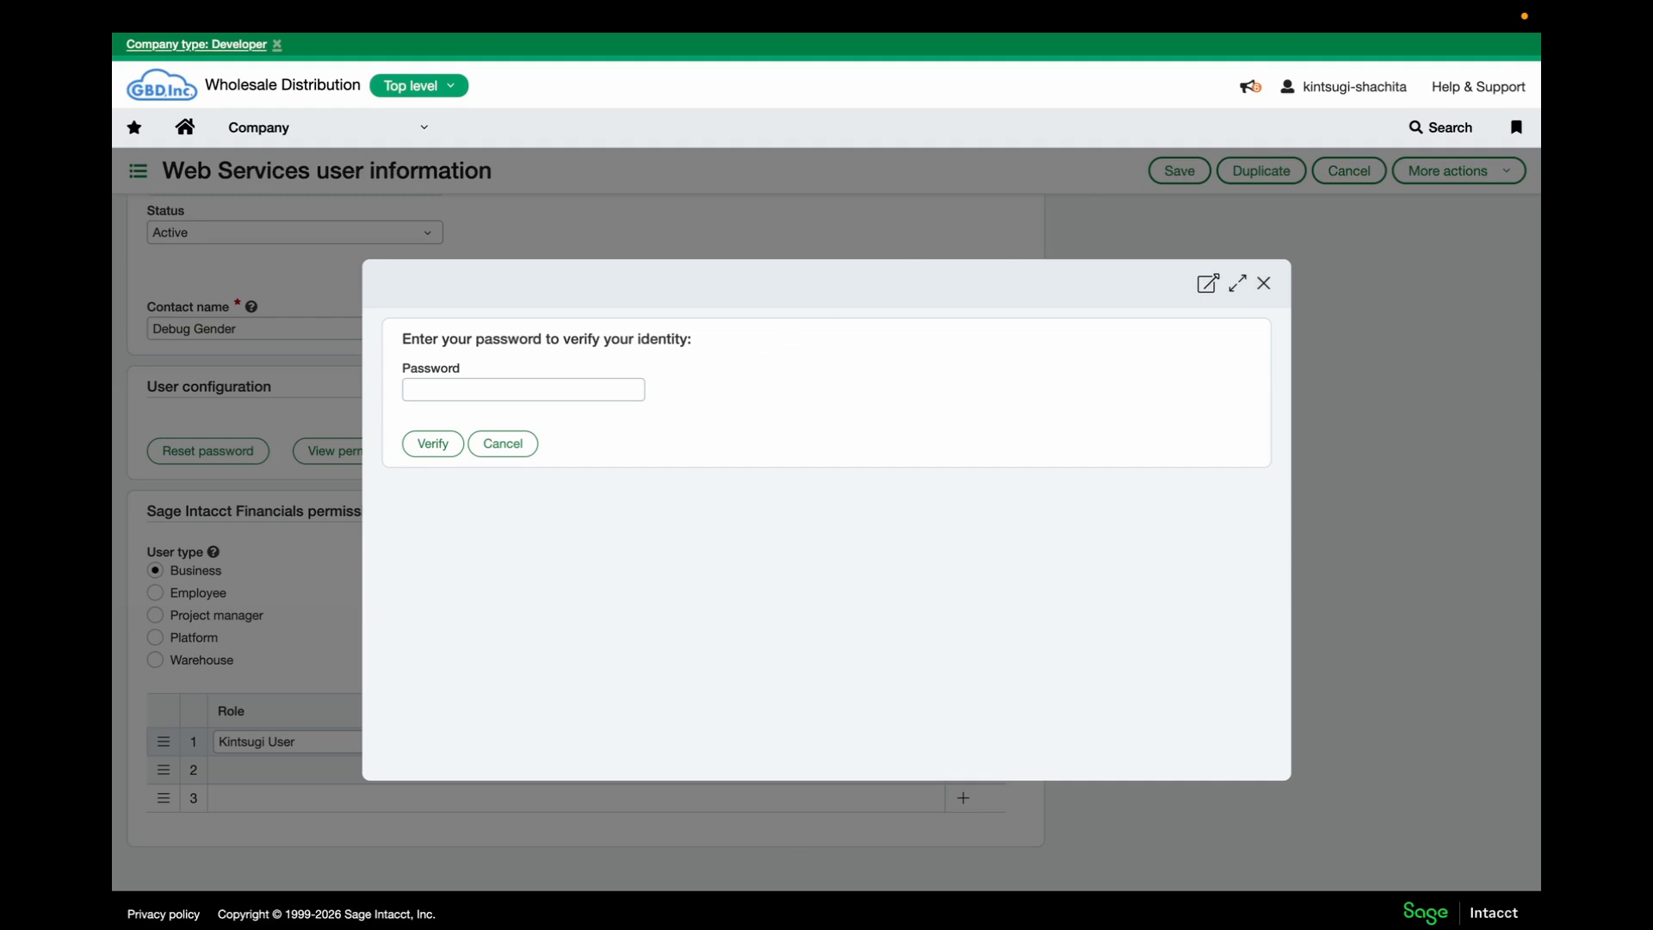
{"action": "left_click", "coordinate": [503, 386]}
{"action": "key", "text": "ctrl+v"}
{"action": "left_click", "coordinate": [433, 445]}
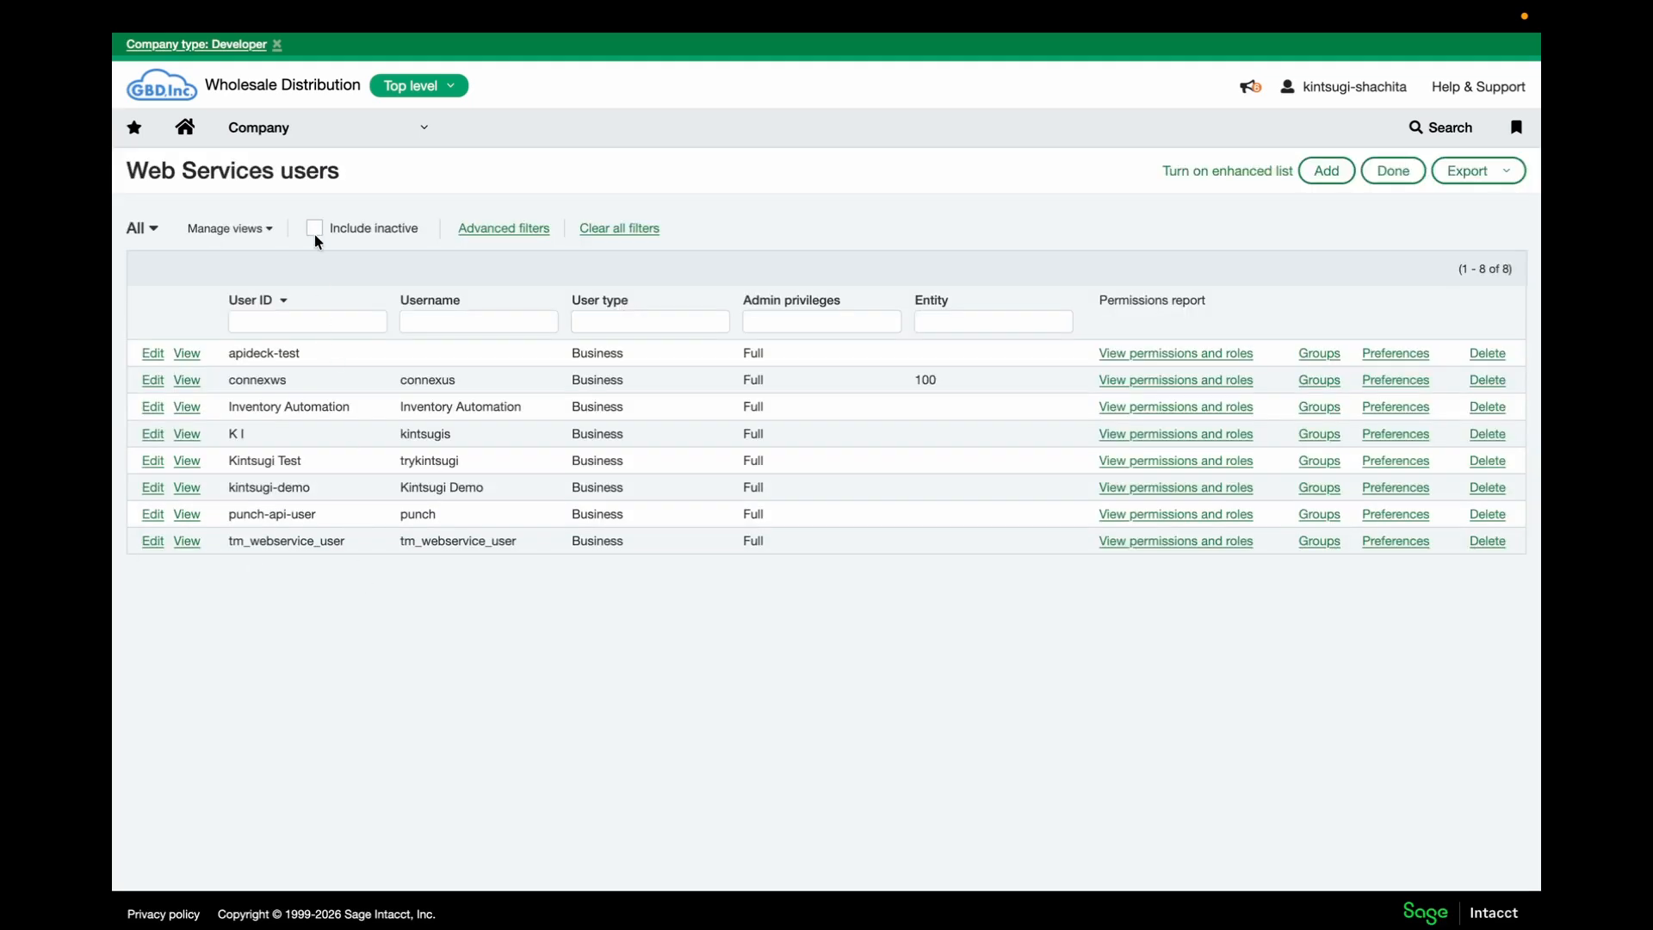
Put the Company information Security tab into edit mode and reach Web Services authorizations
{"action": "left_click", "coordinate": [296, 121]}
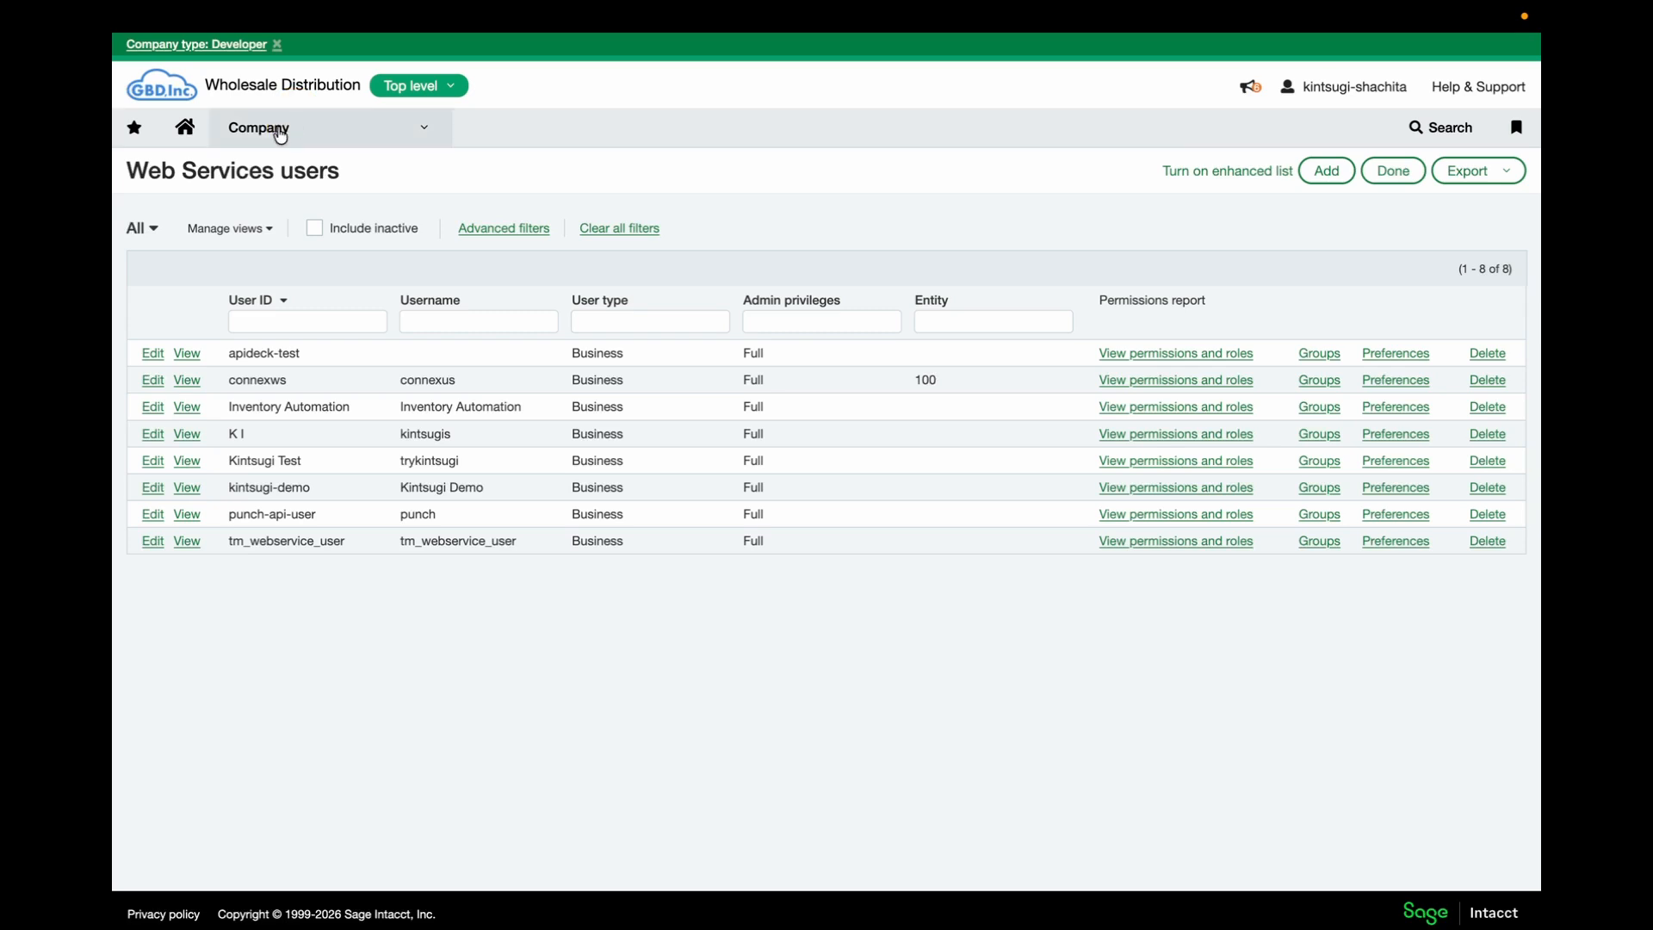
{"action": "left_click", "coordinate": [565, 173]}
{"action": "left_click", "coordinate": [527, 254]}
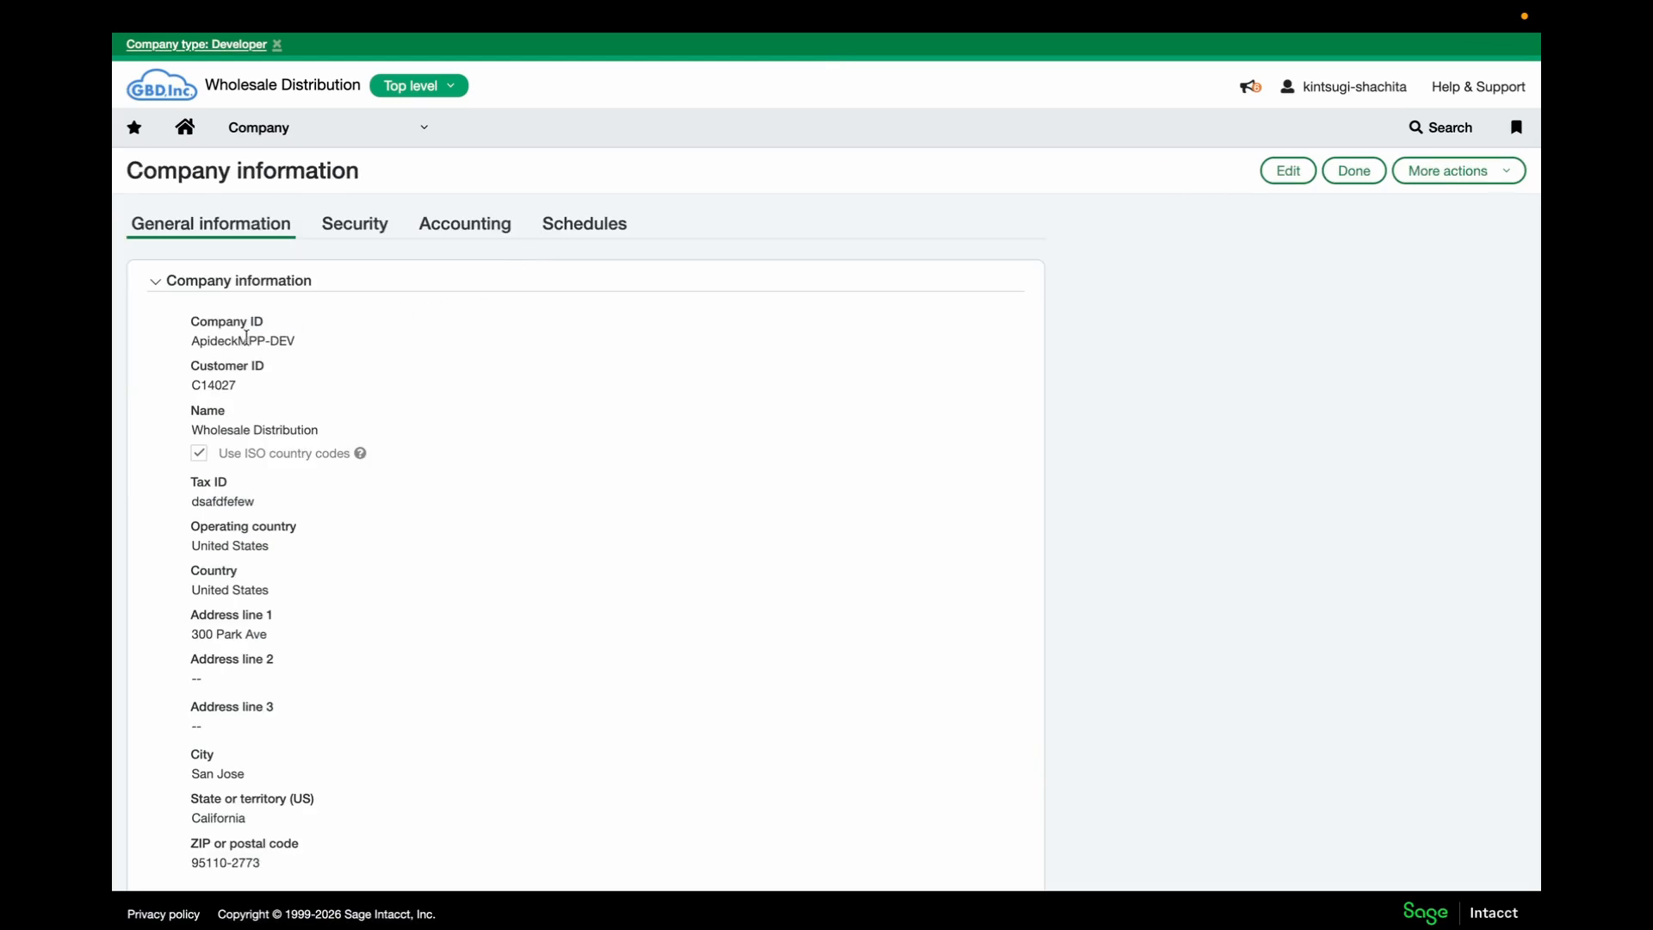
{"action": "left_click", "coordinate": [358, 226]}
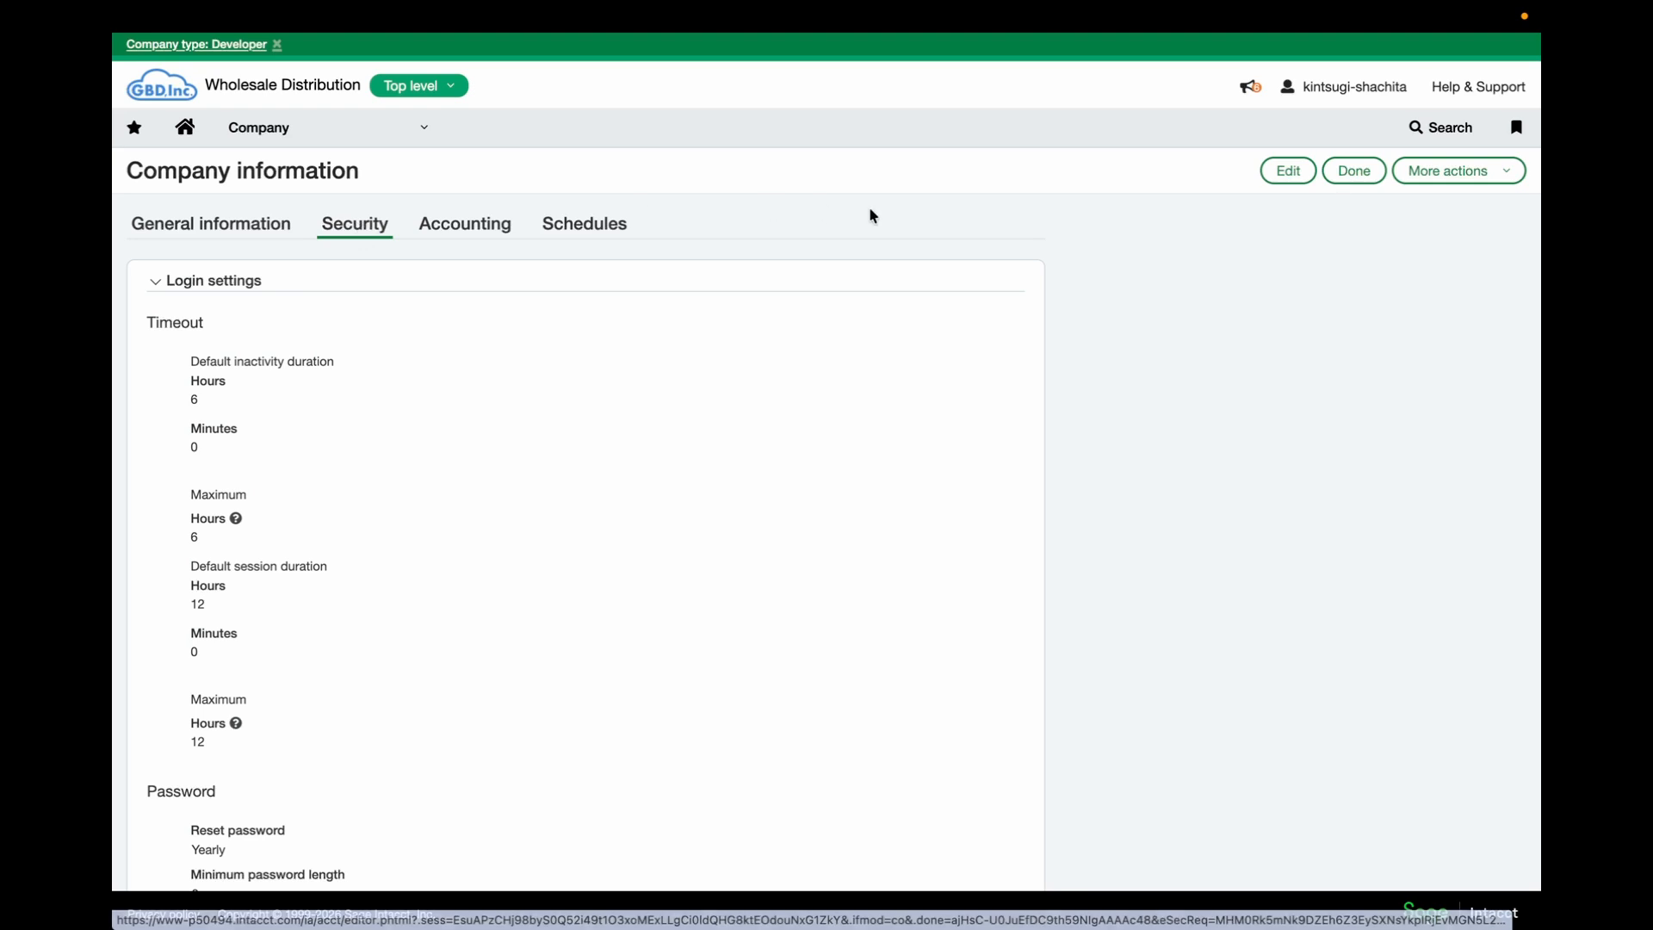
{"action": "left_click", "coordinate": [1288, 172]}
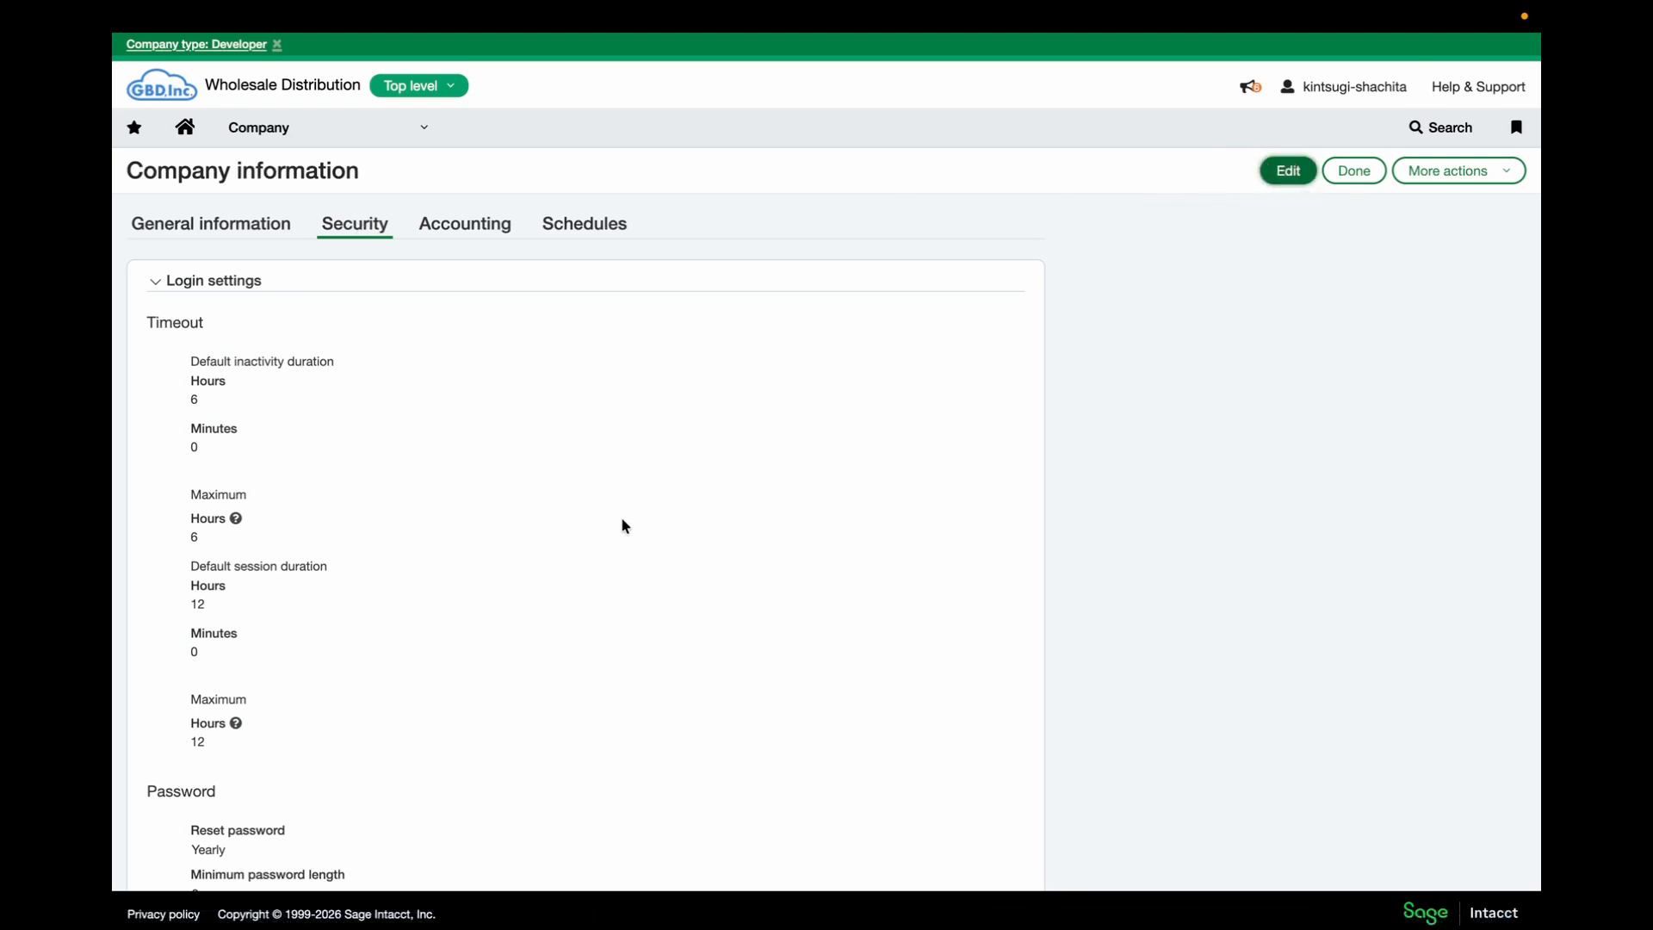
{"action": "scroll", "coordinate": [606, 492], "scroll_direction": "down", "scroll_amount": 5}
{"action": "scroll", "coordinate": [608, 501], "scroll_direction": "down", "scroll_amount": 15}
{"action": "scroll", "coordinate": [607, 501], "scroll_direction": "down", "scroll_amount": 1}
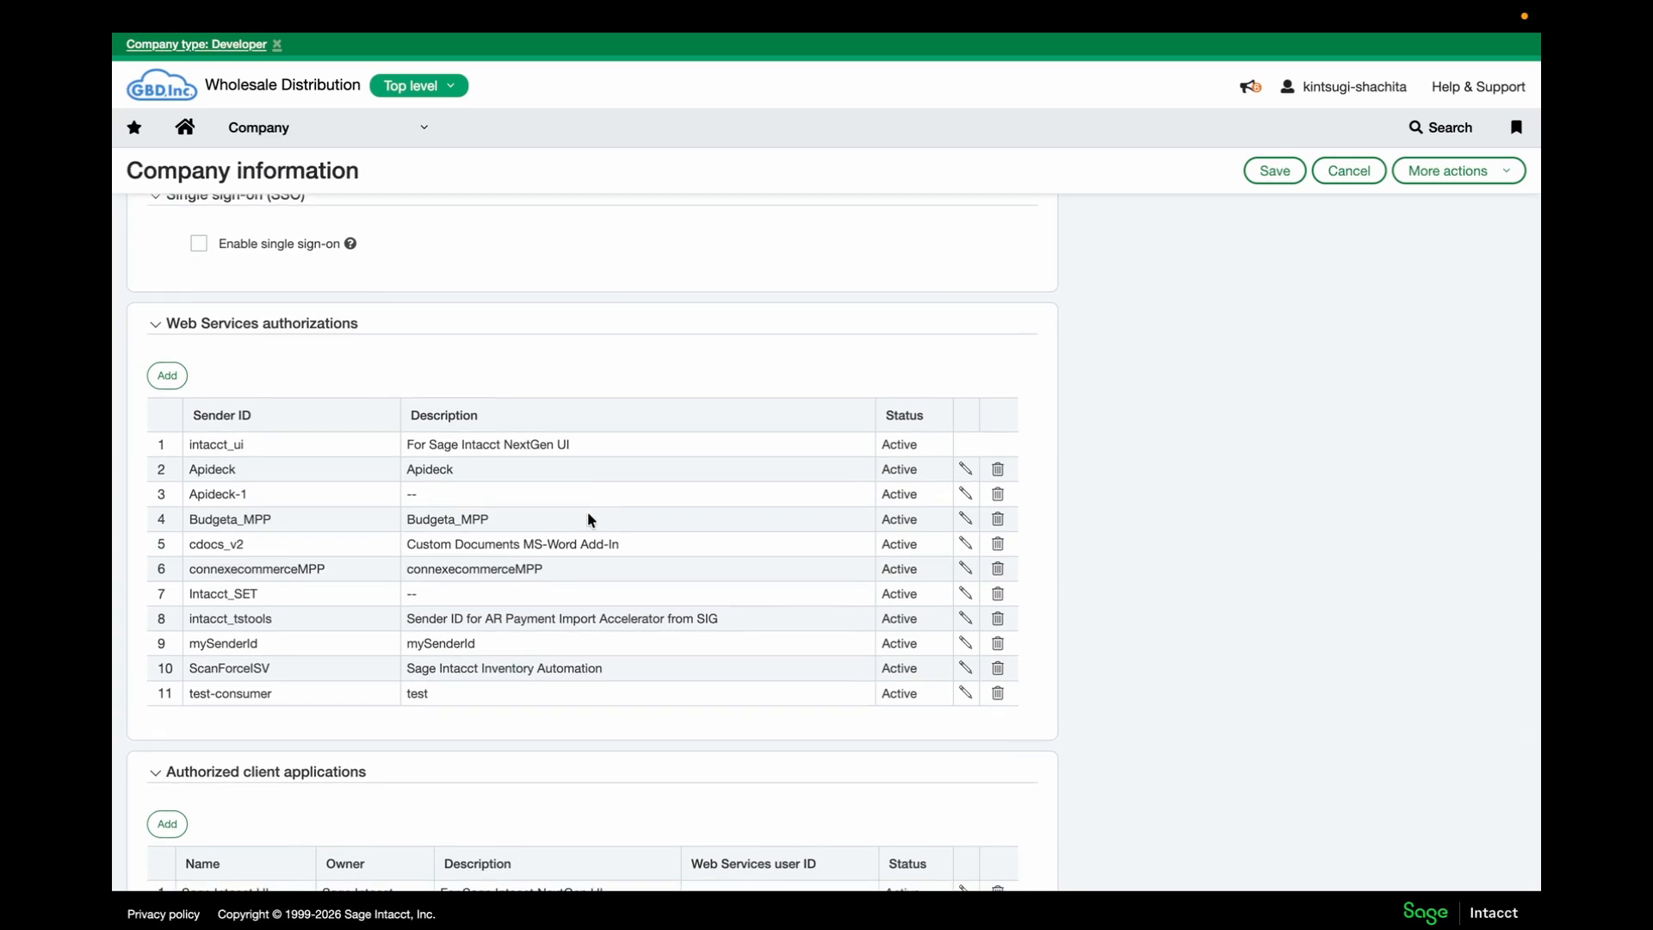
{"action": "scroll", "coordinate": [588, 513], "scroll_direction": "down", "scroll_amount": 2}
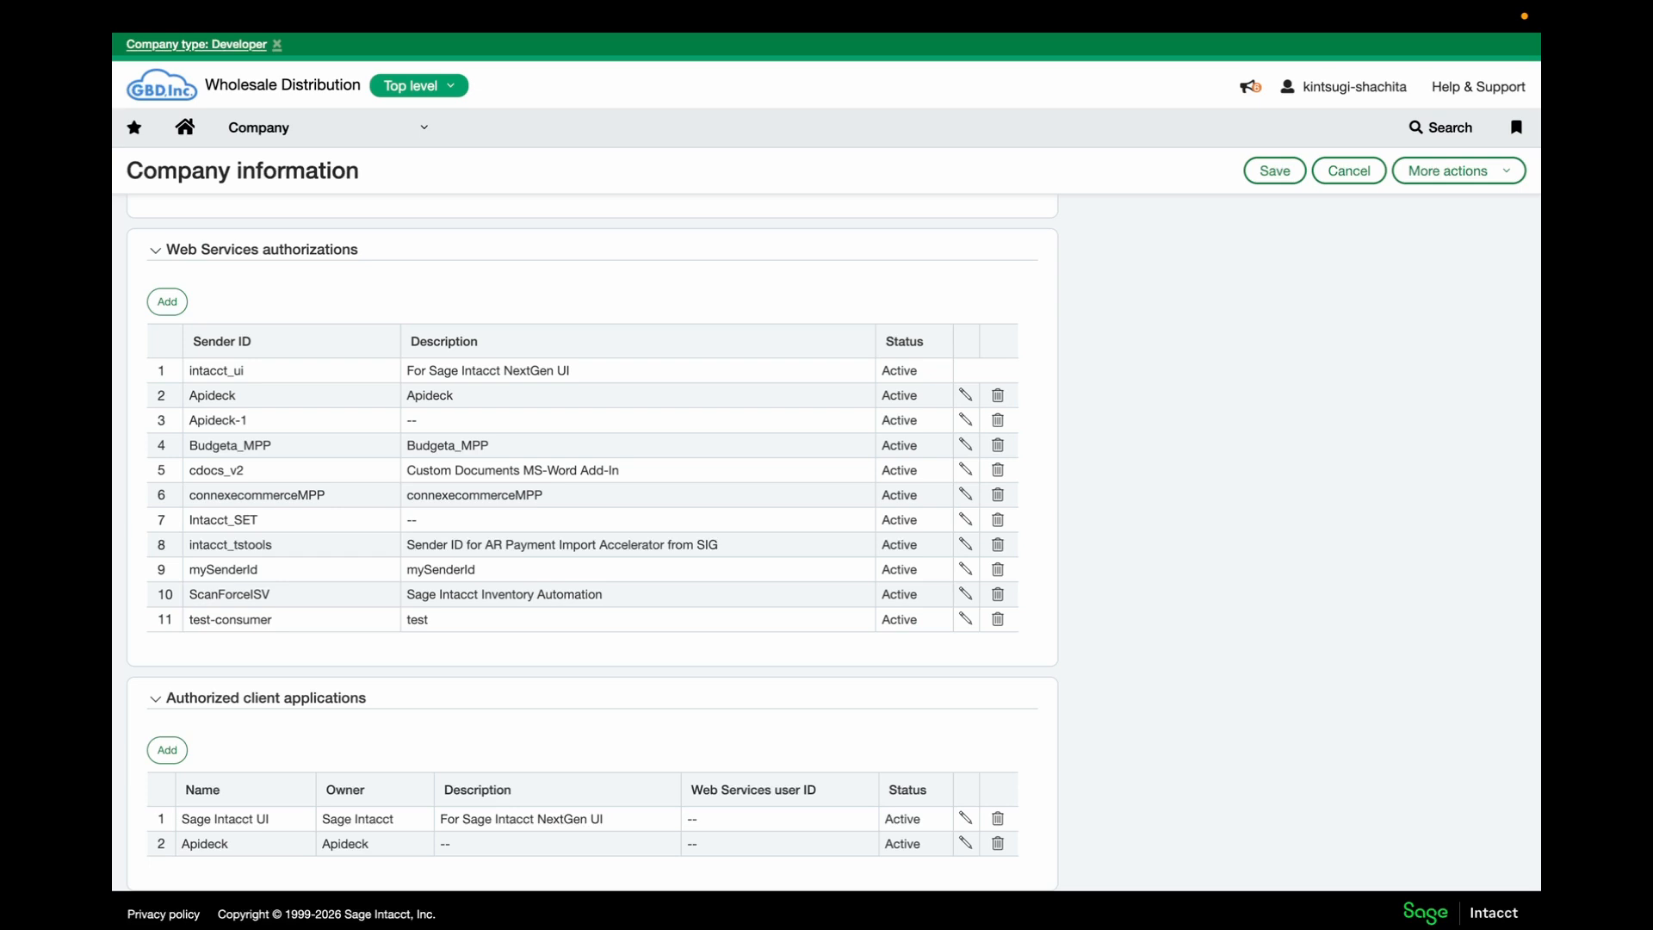
{"action": "scroll", "coordinate": [390, 532], "scroll_direction": "down", "scroll_amount": 1}
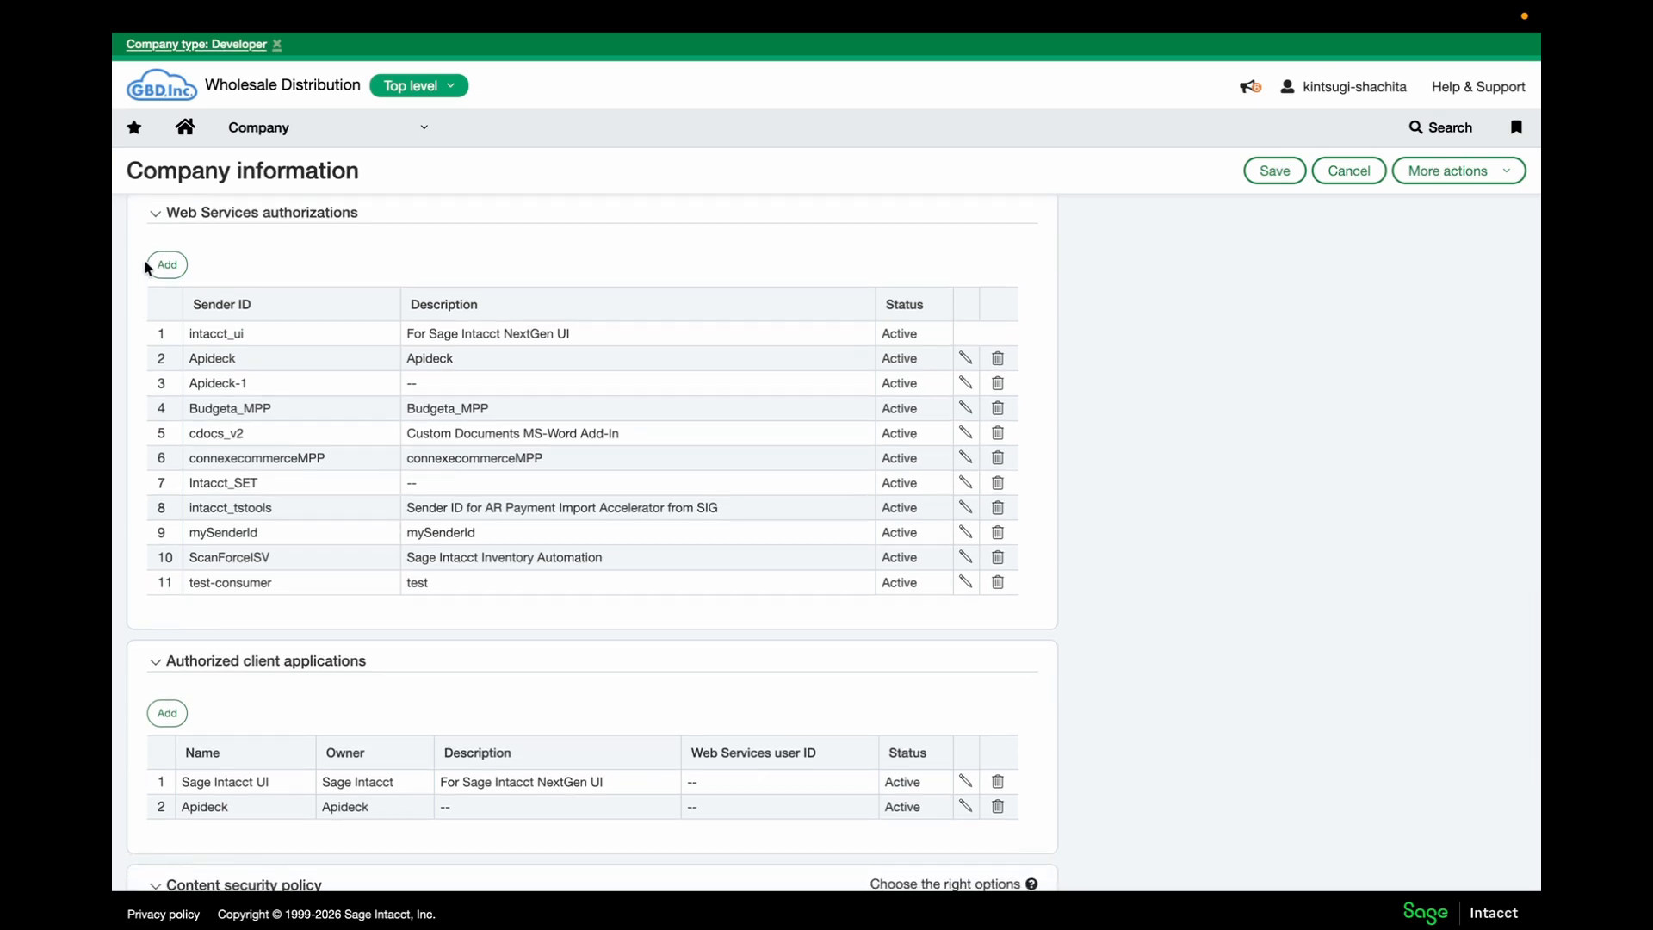
Add kintsugiMPP as a new Web Services sender ID and save it
{"action": "left_click", "coordinate": [158, 264]}
{"action": "left_click", "coordinate": [469, 412]}
{"action": "type", "text": "kintsugiMPP"}
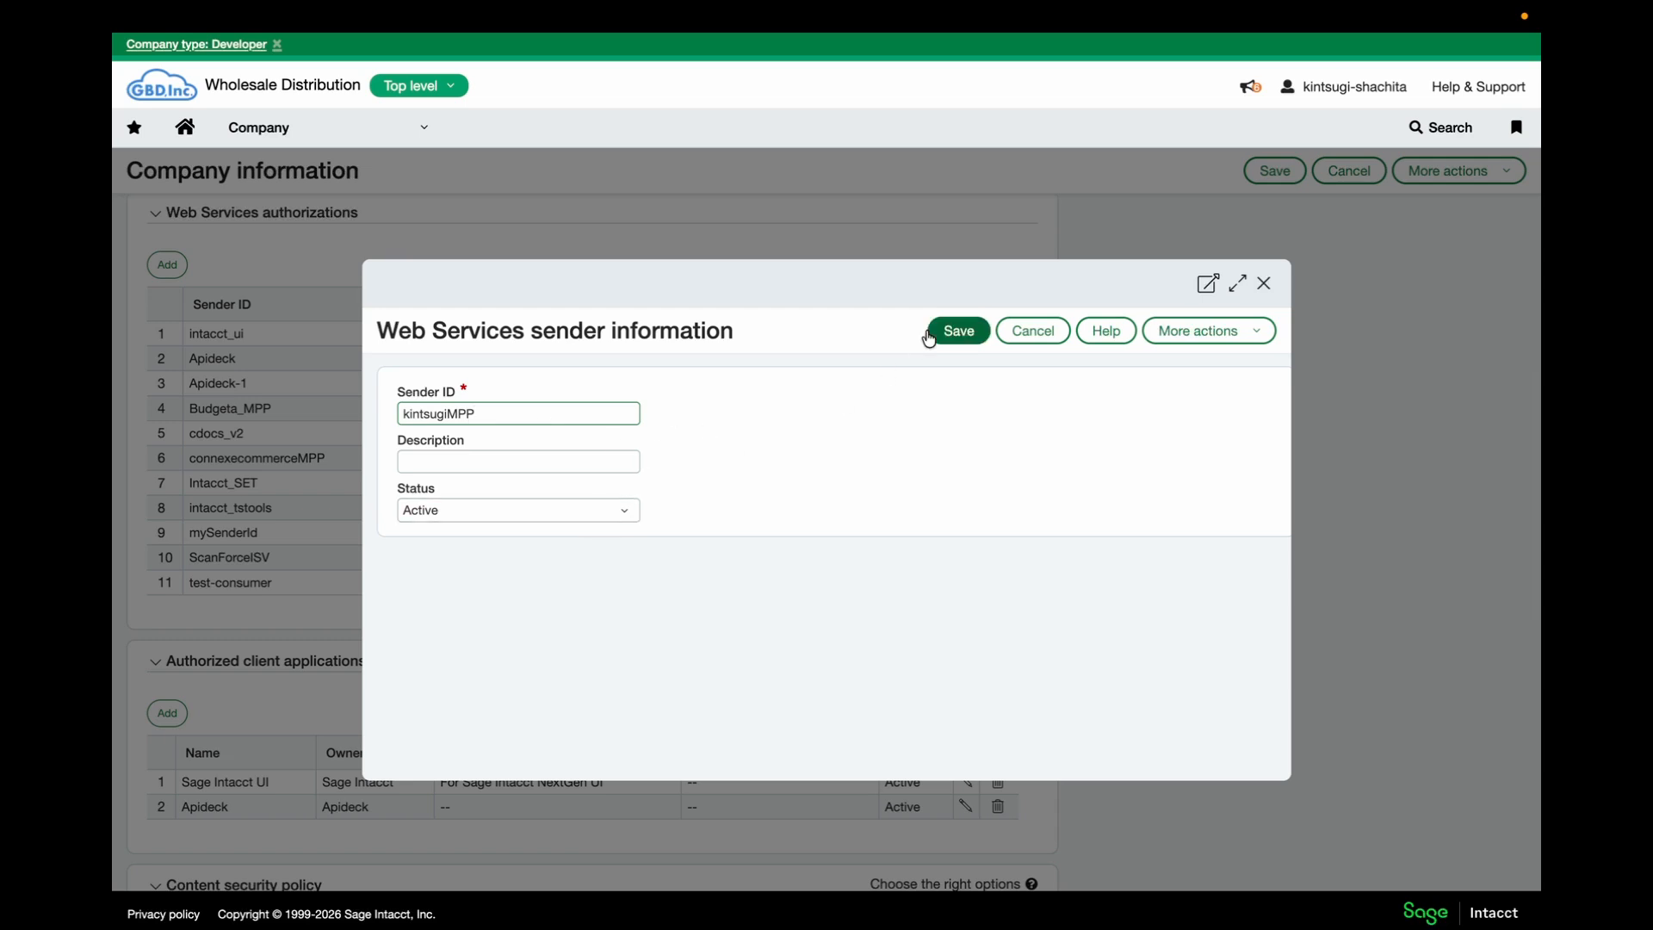
{"action": "left_click", "coordinate": [959, 334]}
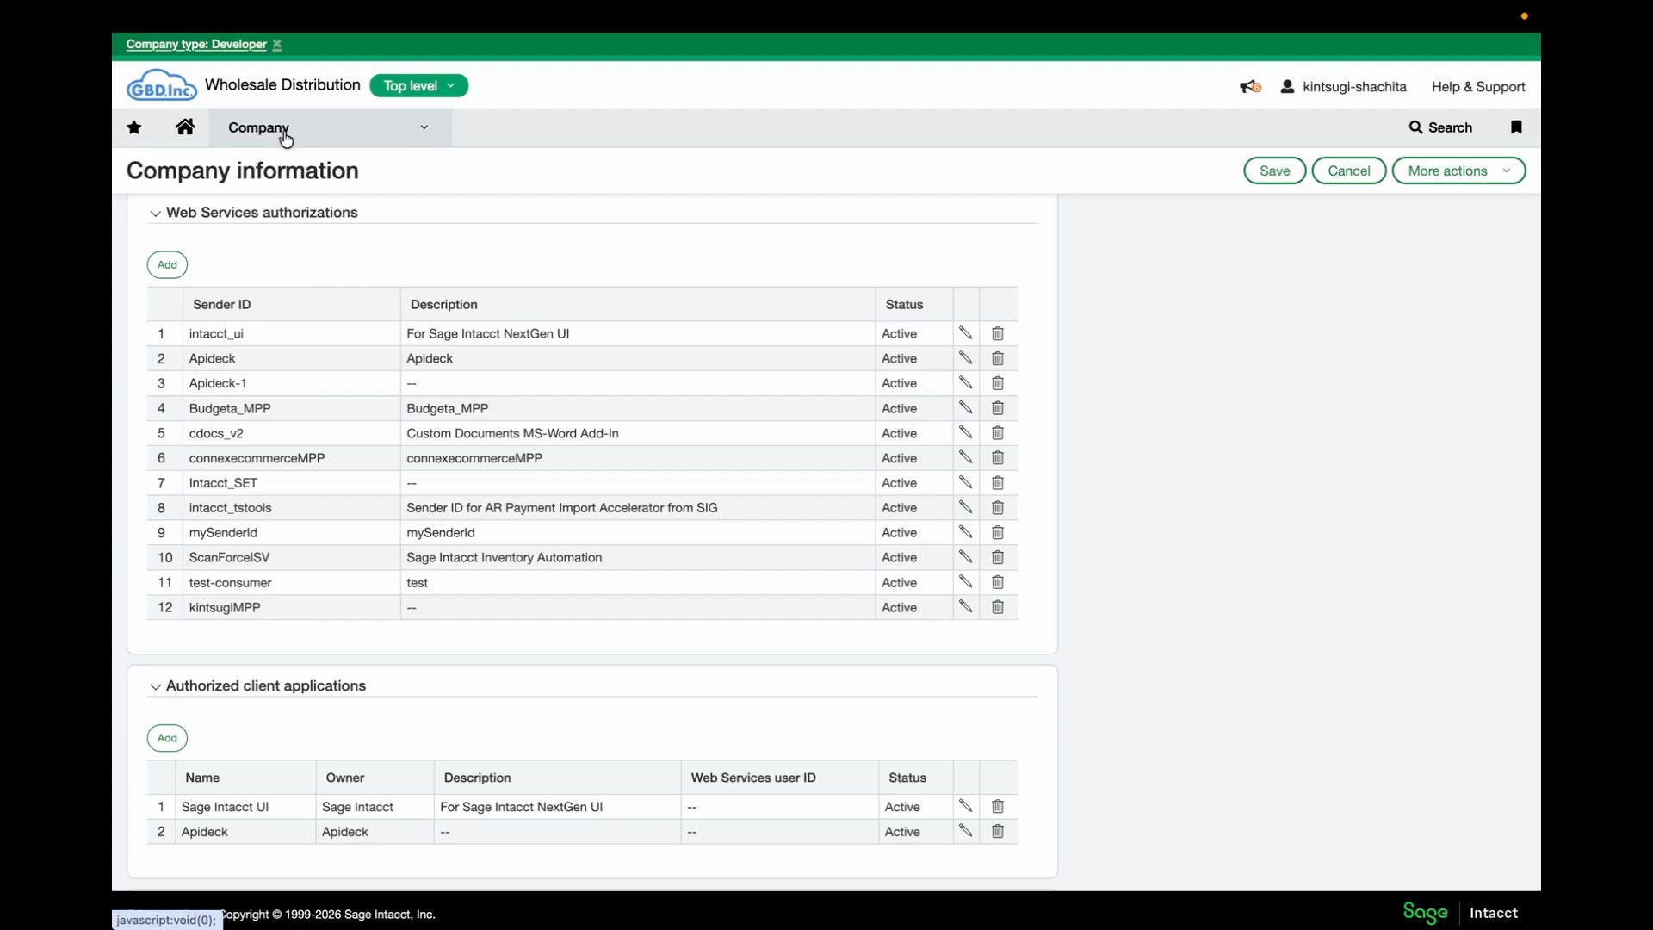
{"action": "left_click", "coordinate": [286, 138]}
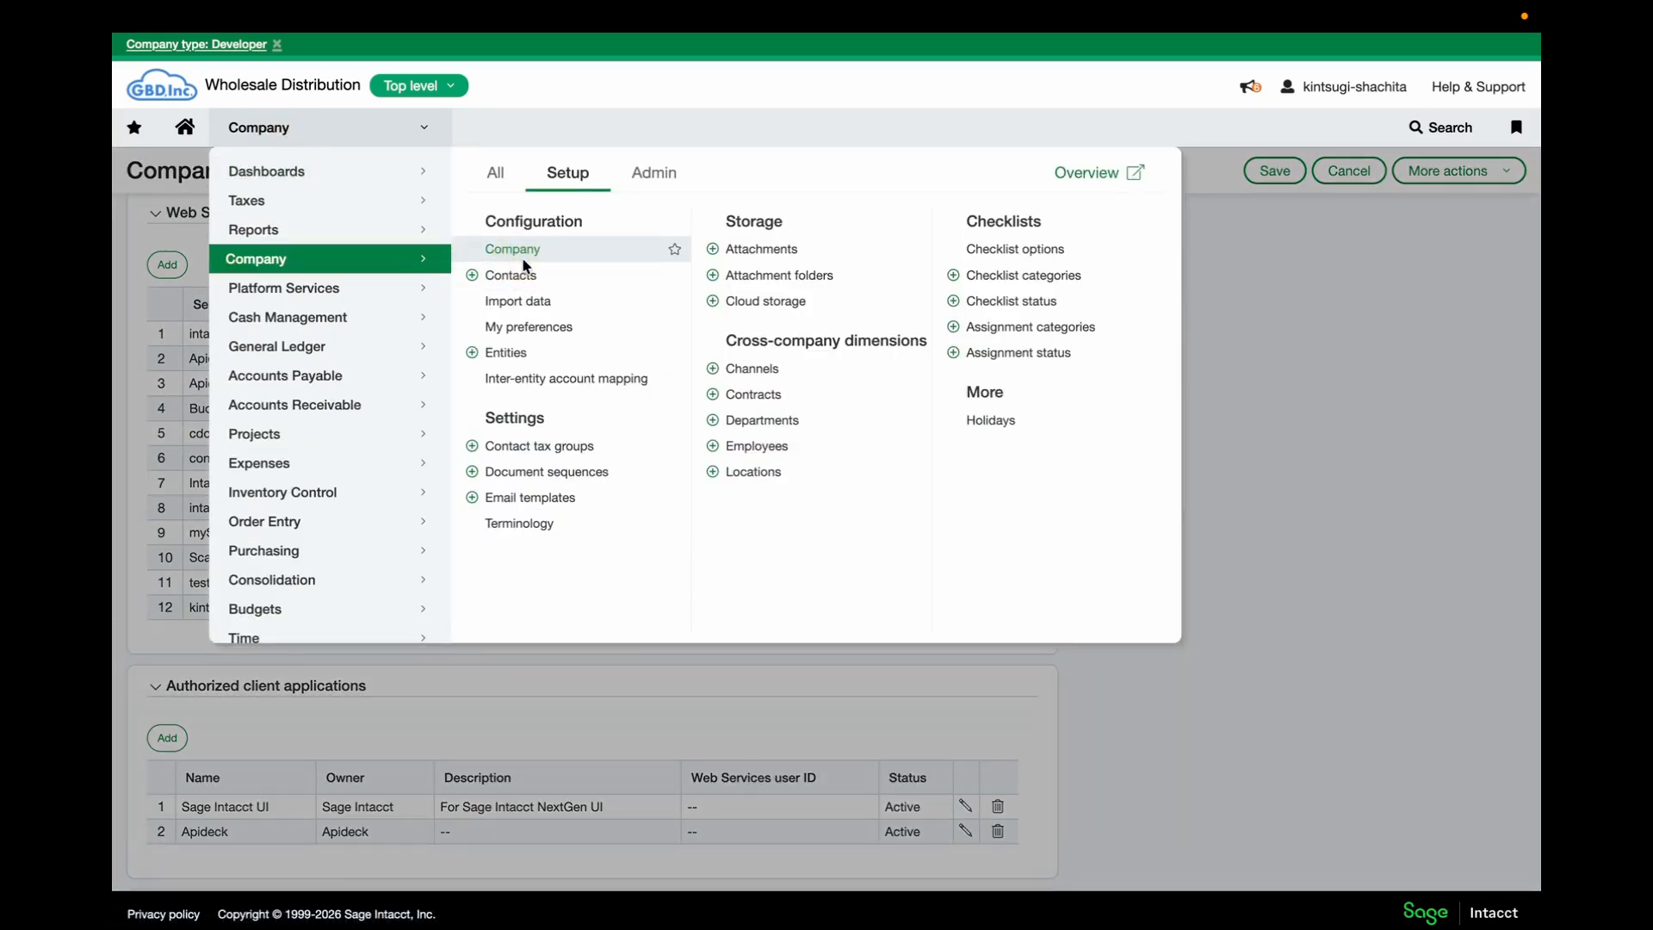
Copy the Company ID, open kintsugi-demo from Web Services users for editing, then return to Kintsugi
{"action": "left_click", "coordinate": [520, 251]}
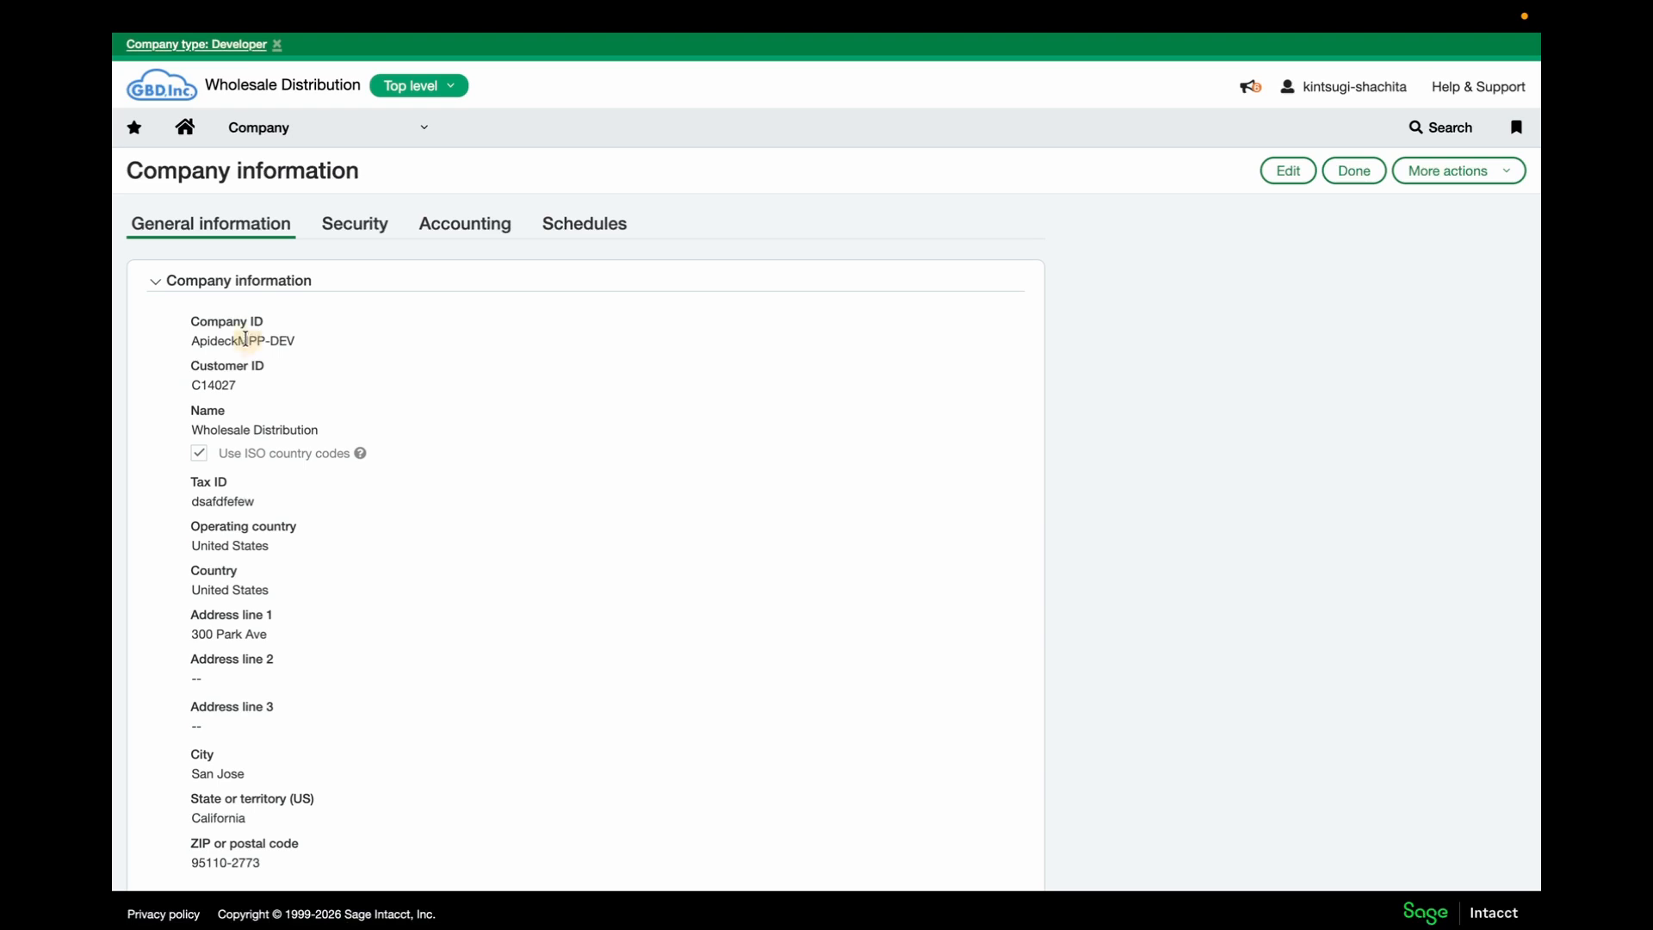
{"action": "triple_click", "coordinate": [245, 338]}
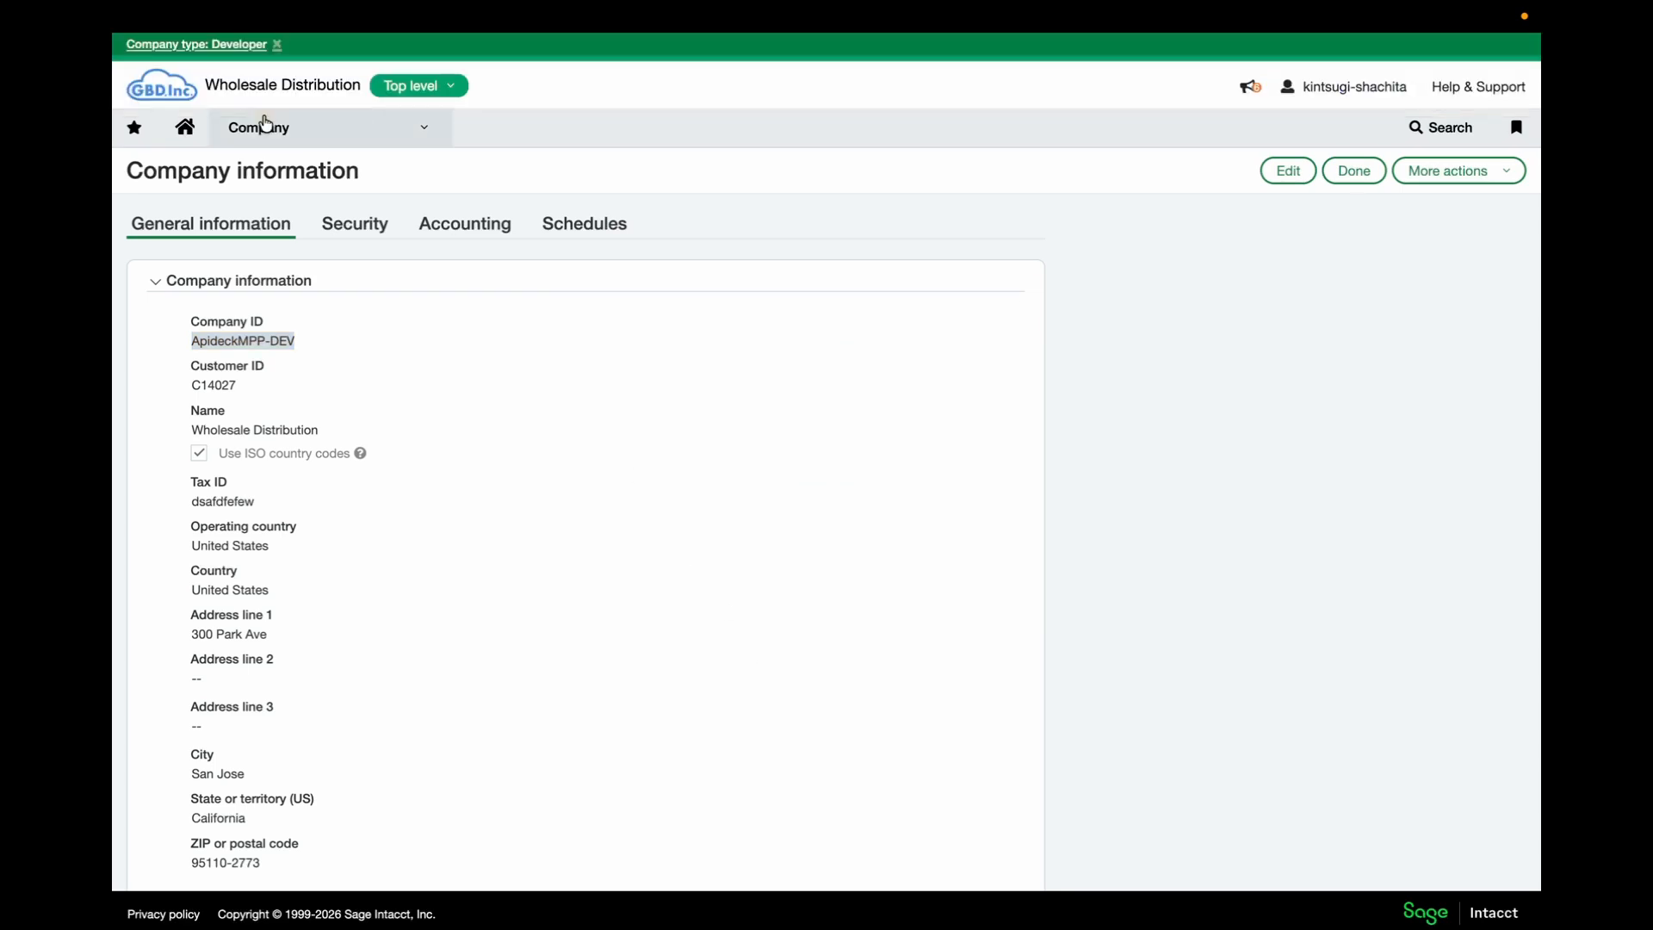
{"action": "left_click", "coordinate": [265, 125]}
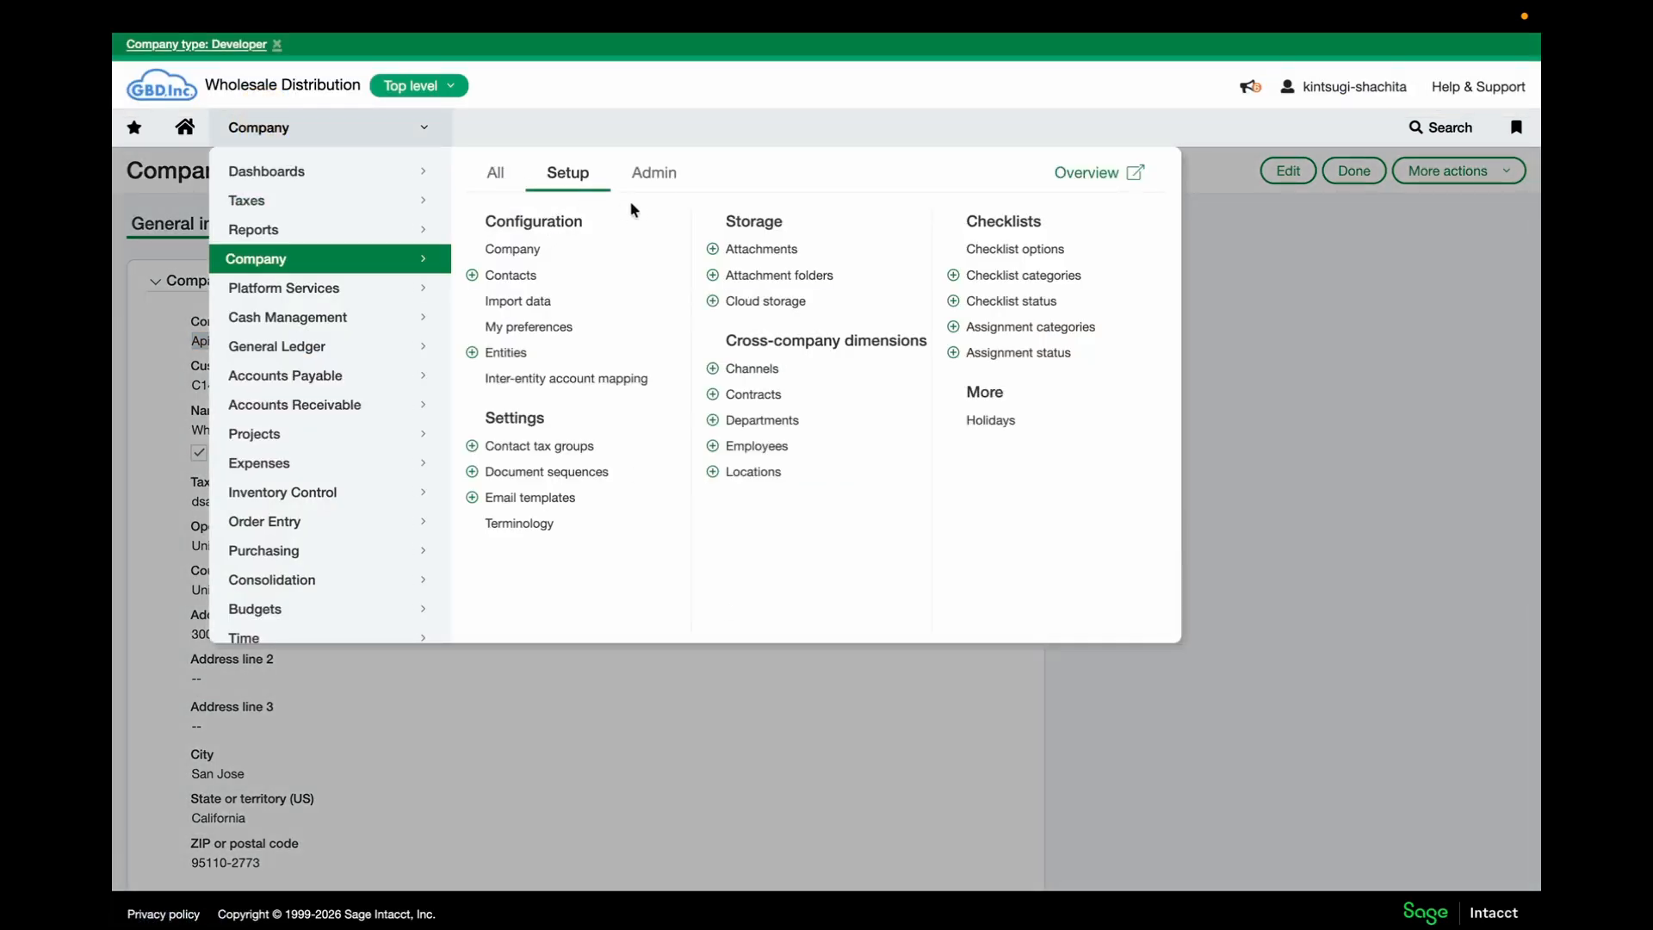
{"action": "left_click", "coordinate": [650, 175]}
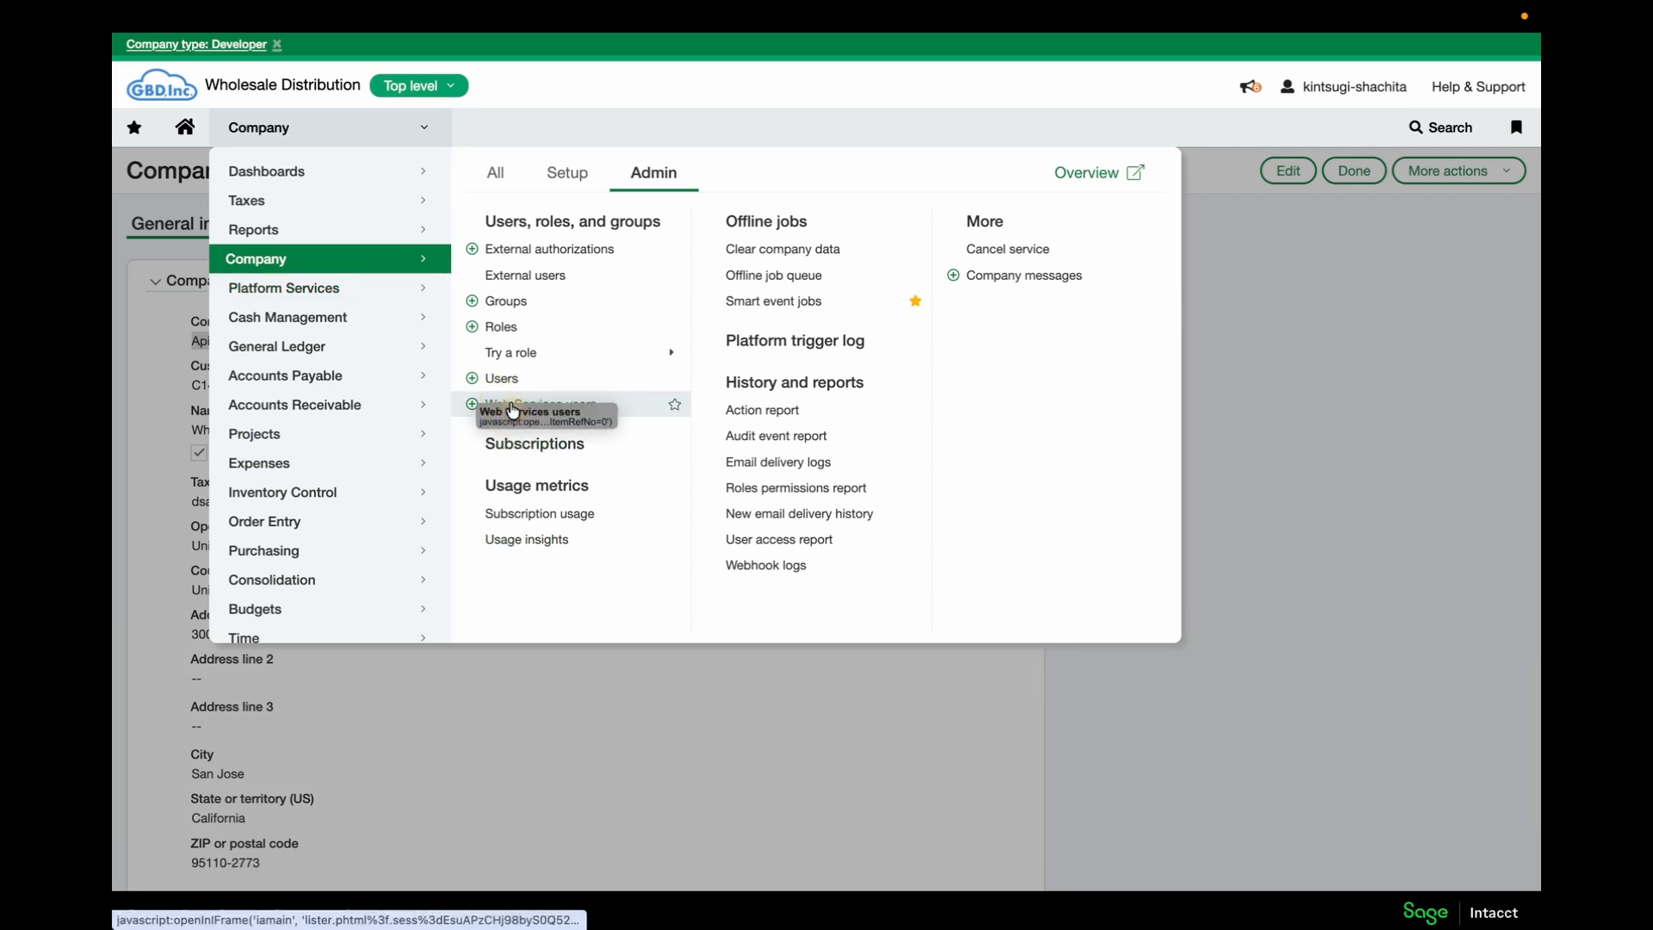
{"action": "left_click", "coordinate": [513, 409]}
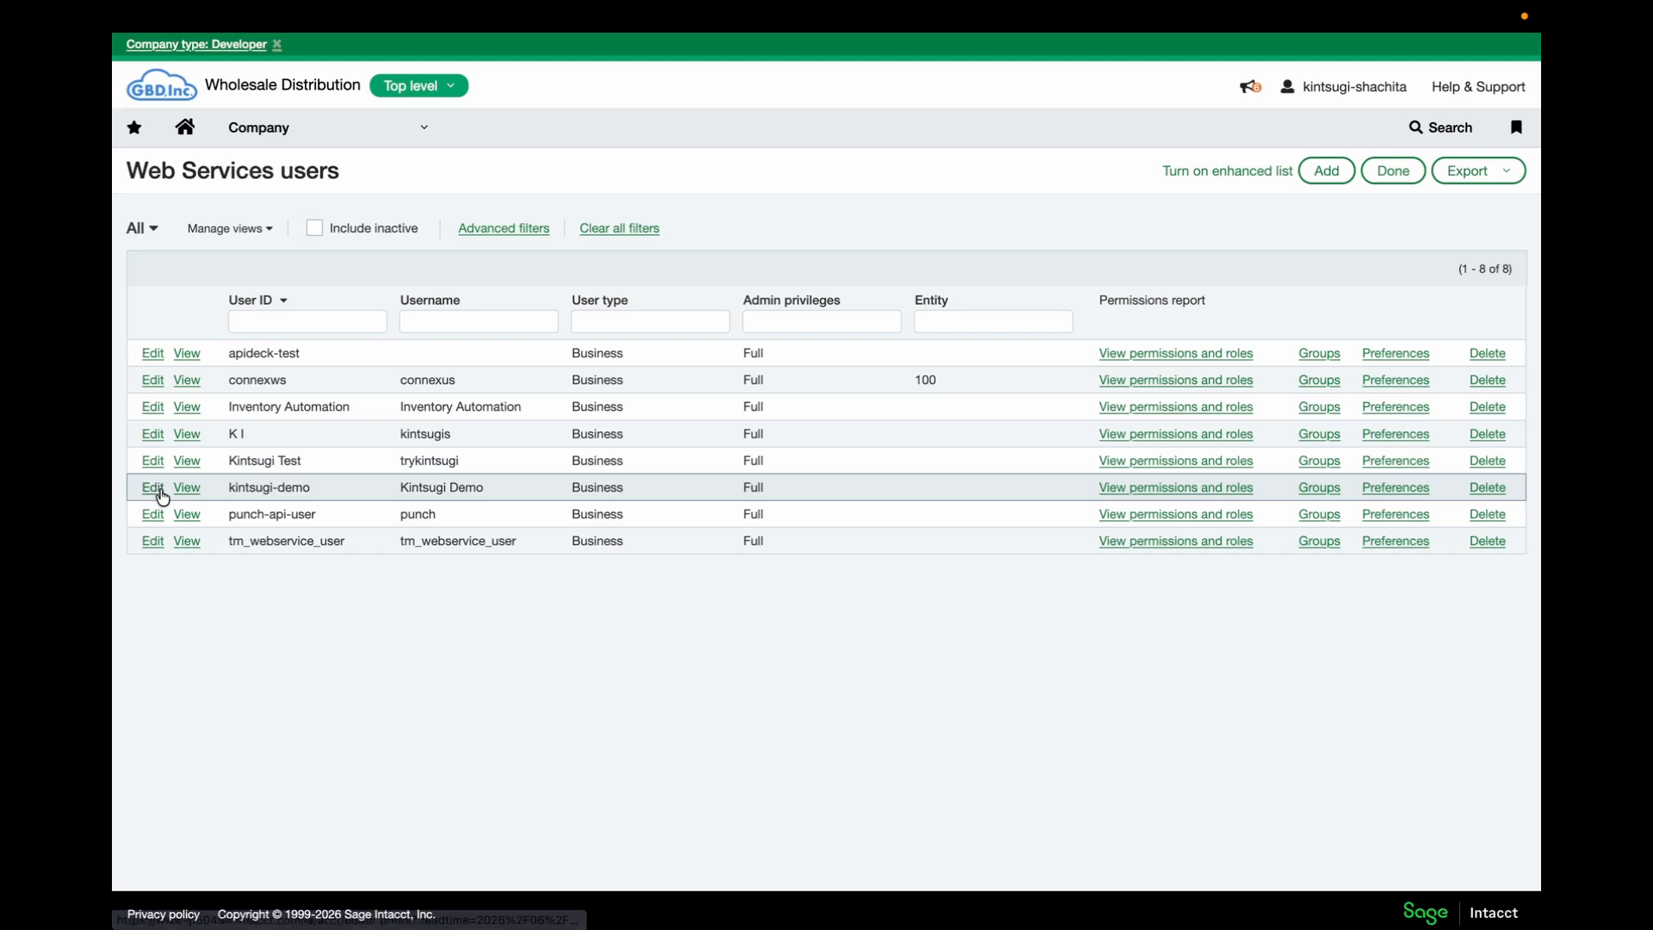
{"action": "left_click", "coordinate": [157, 490]}
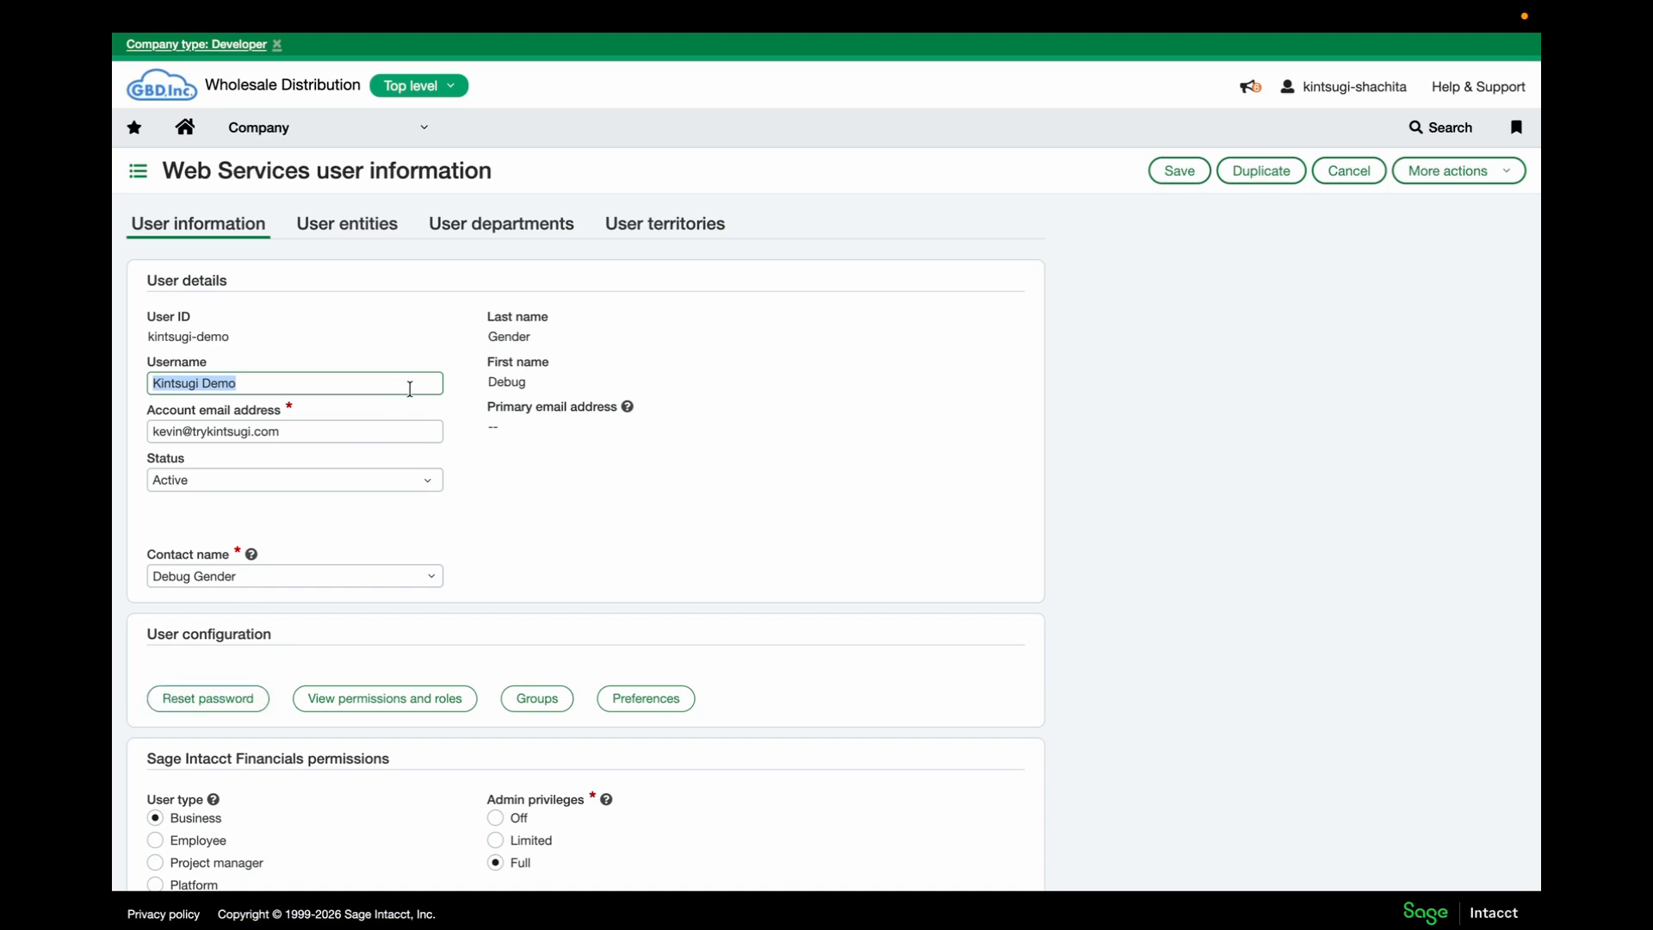
{"action": "key", "text": "ctrl+Tab"}
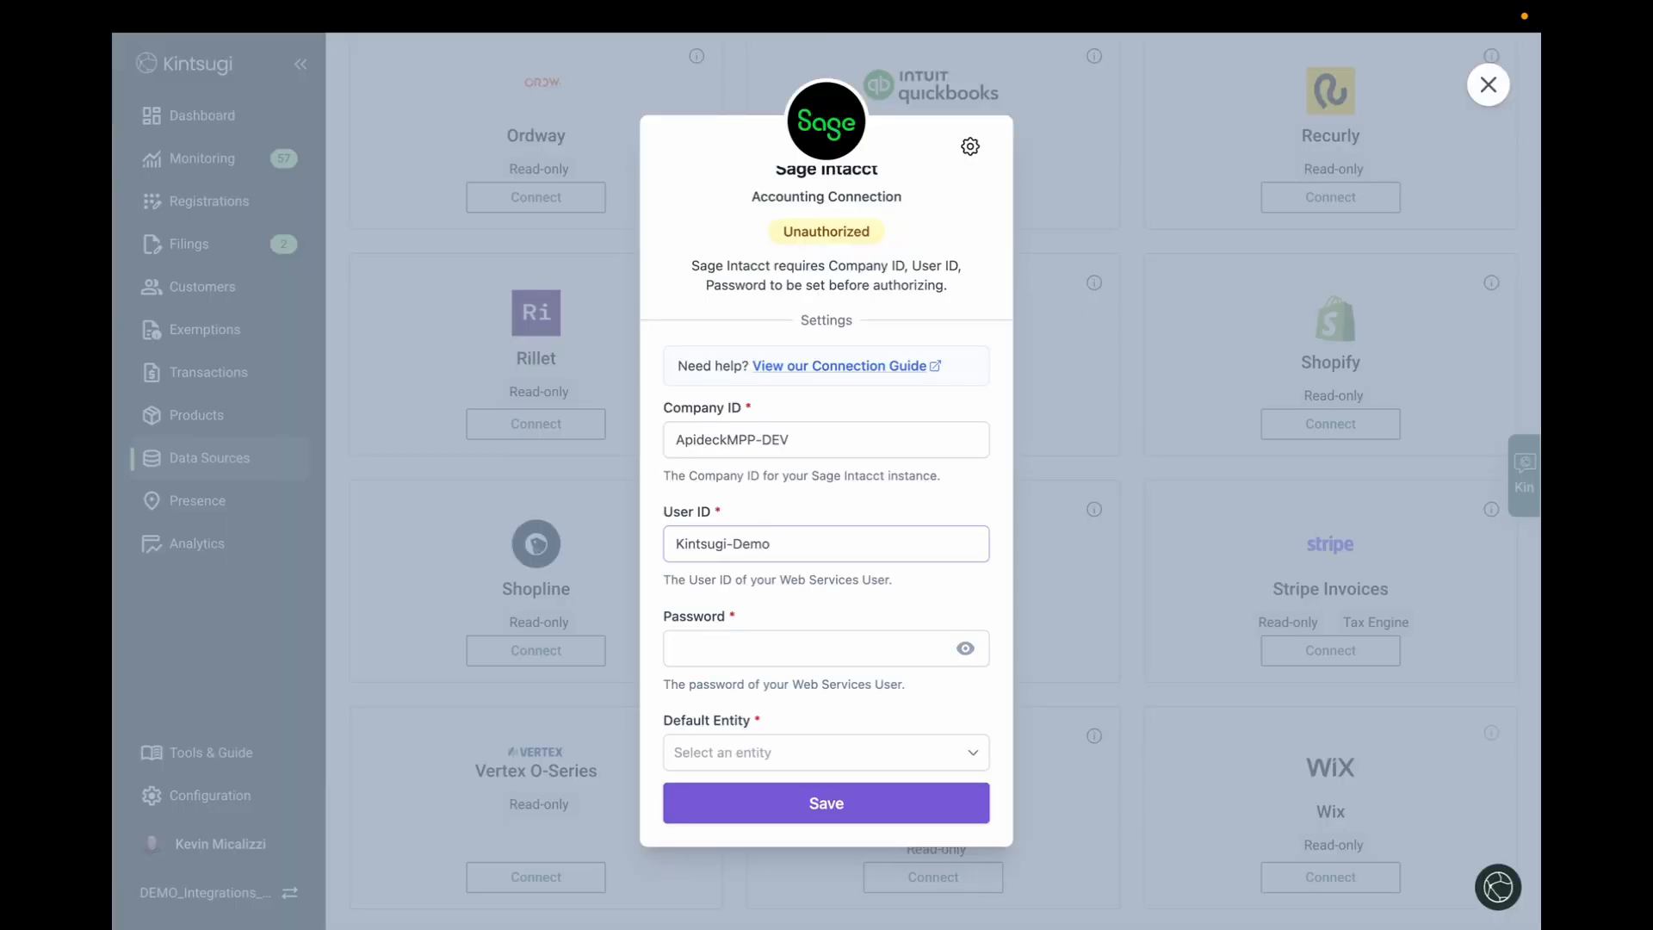
Enter the web services user's password, choose Top level as default entity, save and authorize
{"action": "left_click", "coordinate": [755, 640]}
{"action": "key", "text": "ctrl+v"}
{"action": "left_click", "coordinate": [736, 756]}
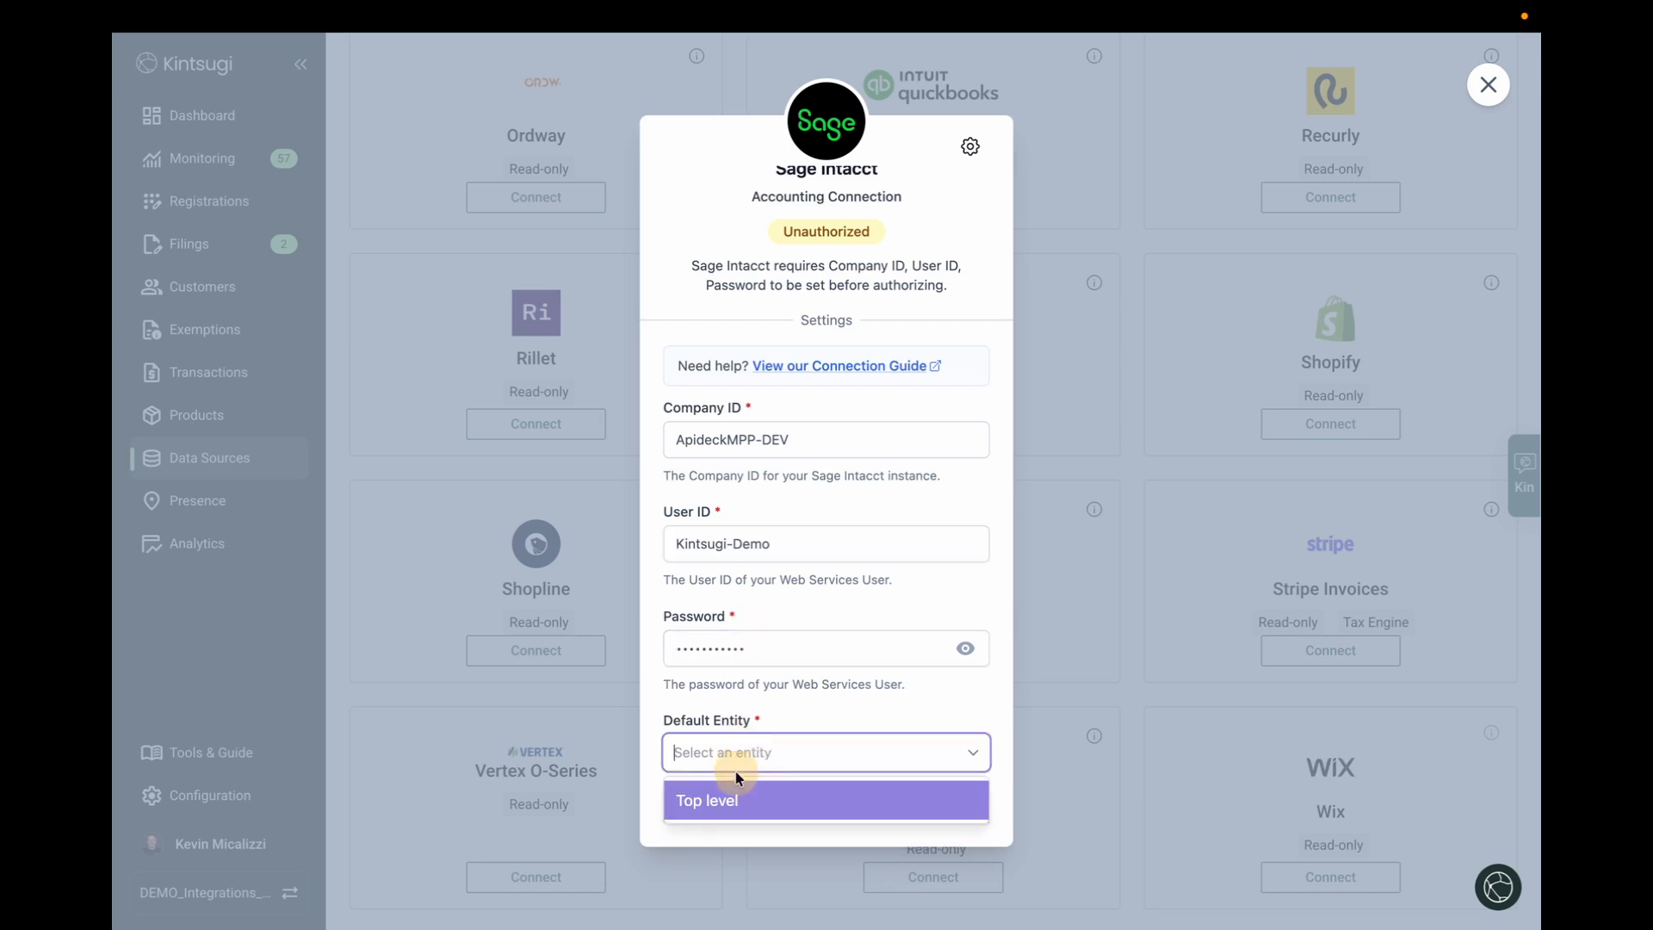
{"action": "left_click", "coordinate": [732, 798]}
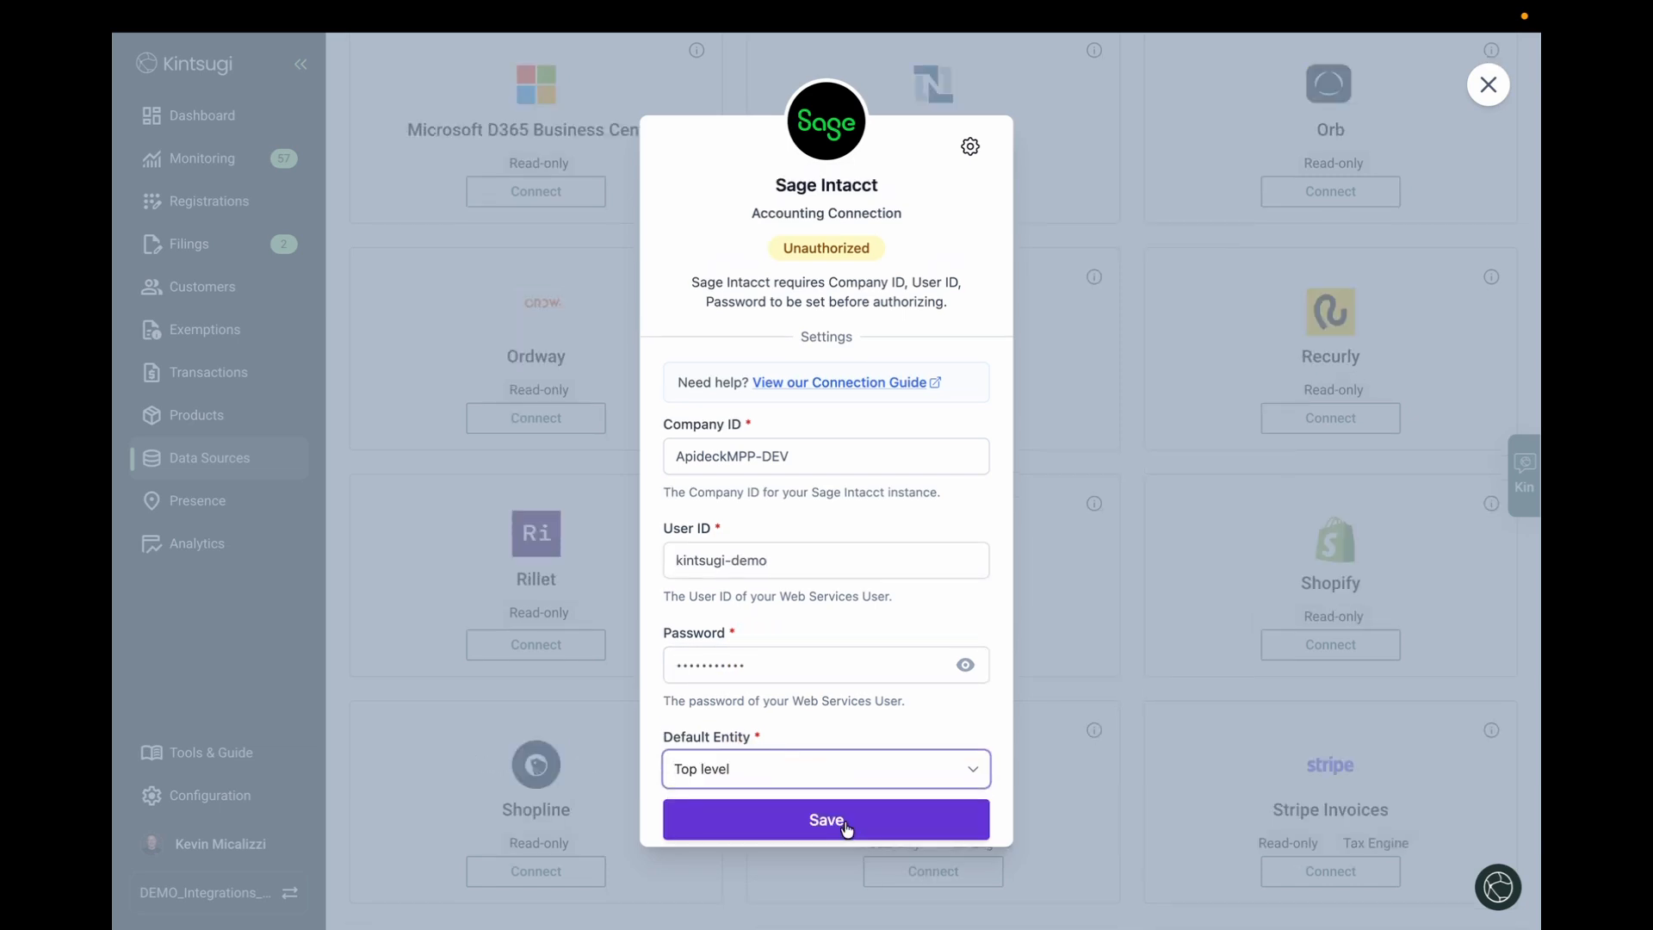
{"action": "left_click", "coordinate": [846, 828]}
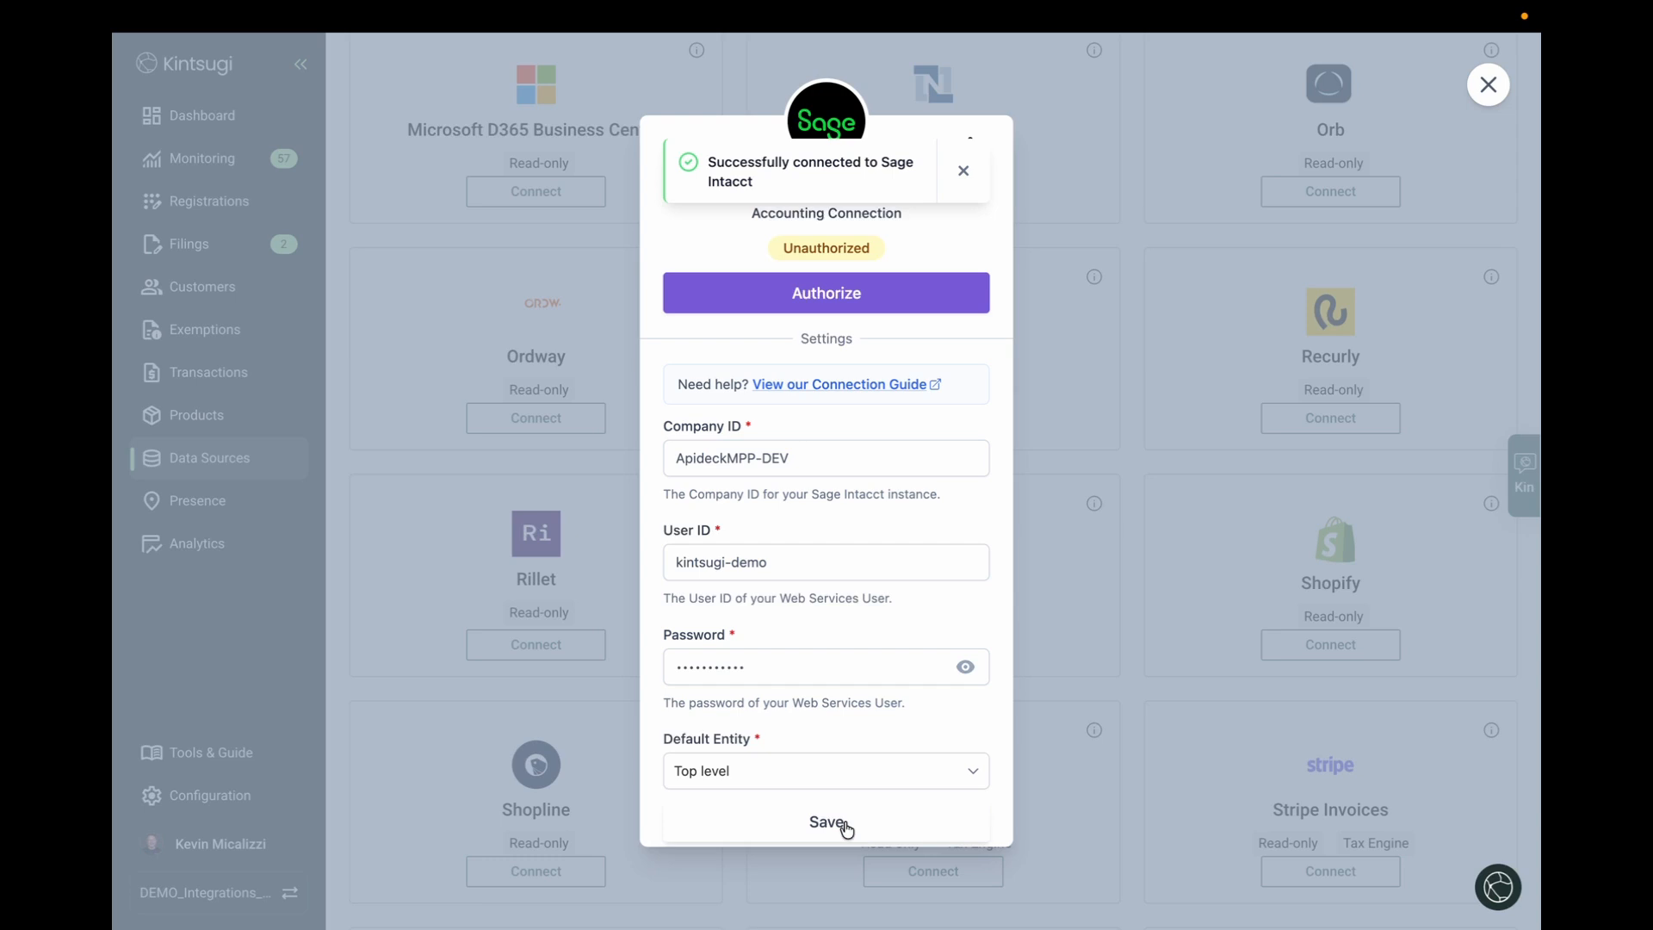
{"action": "left_click", "coordinate": [828, 299]}
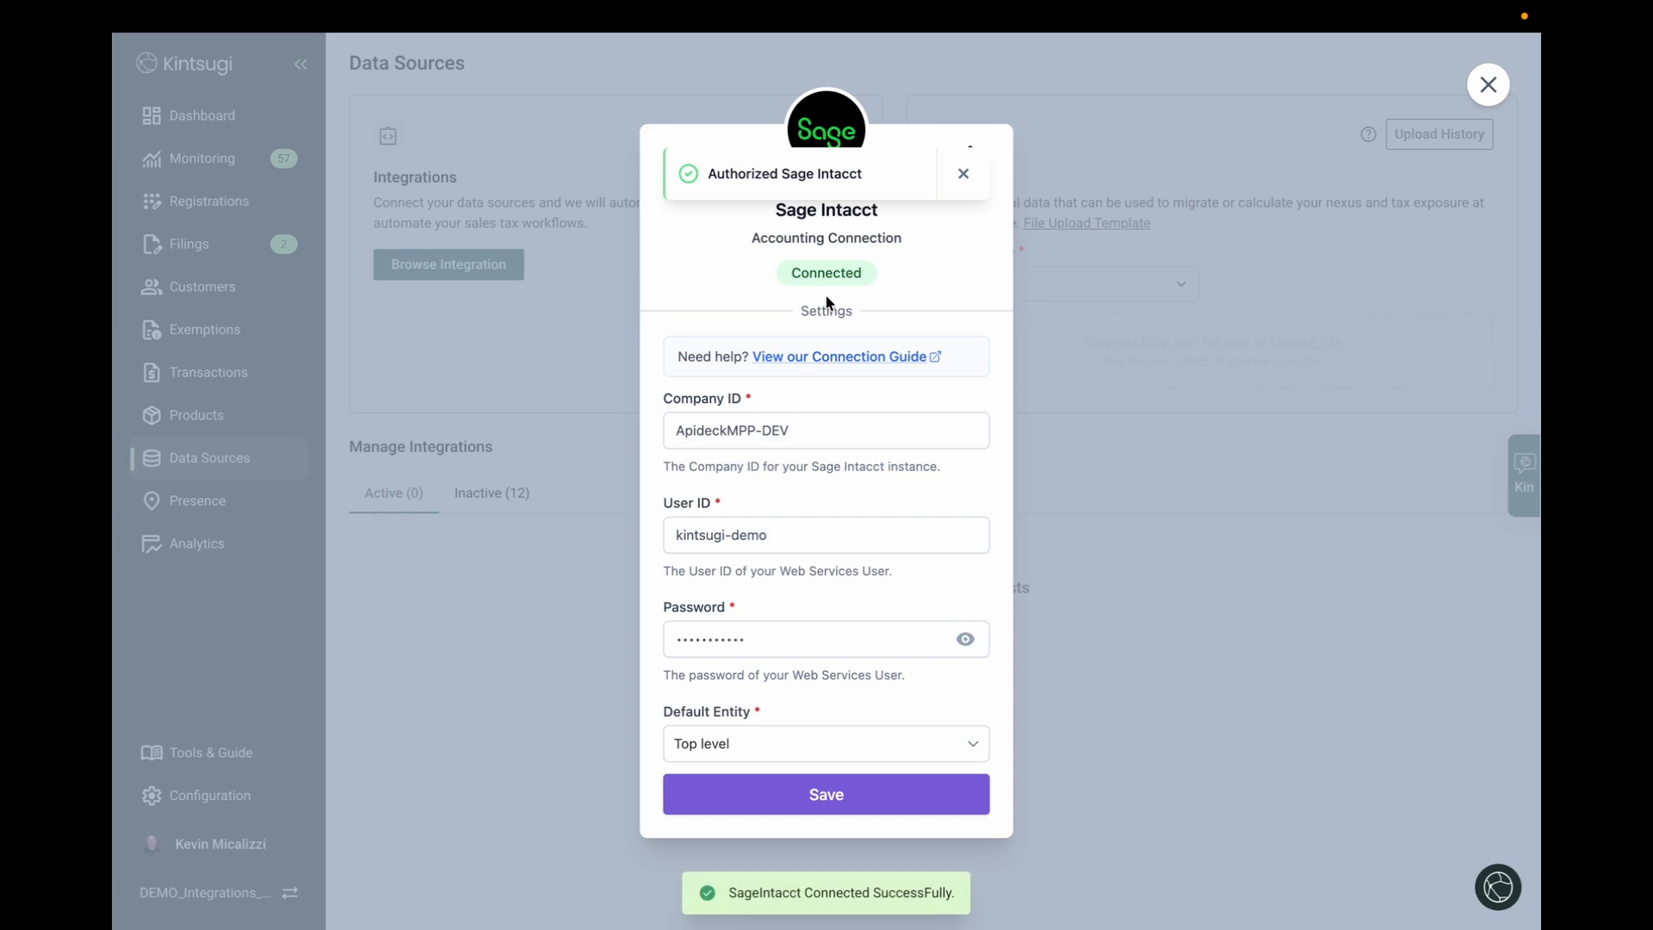
{"action": "left_click", "coordinate": [527, 322]}
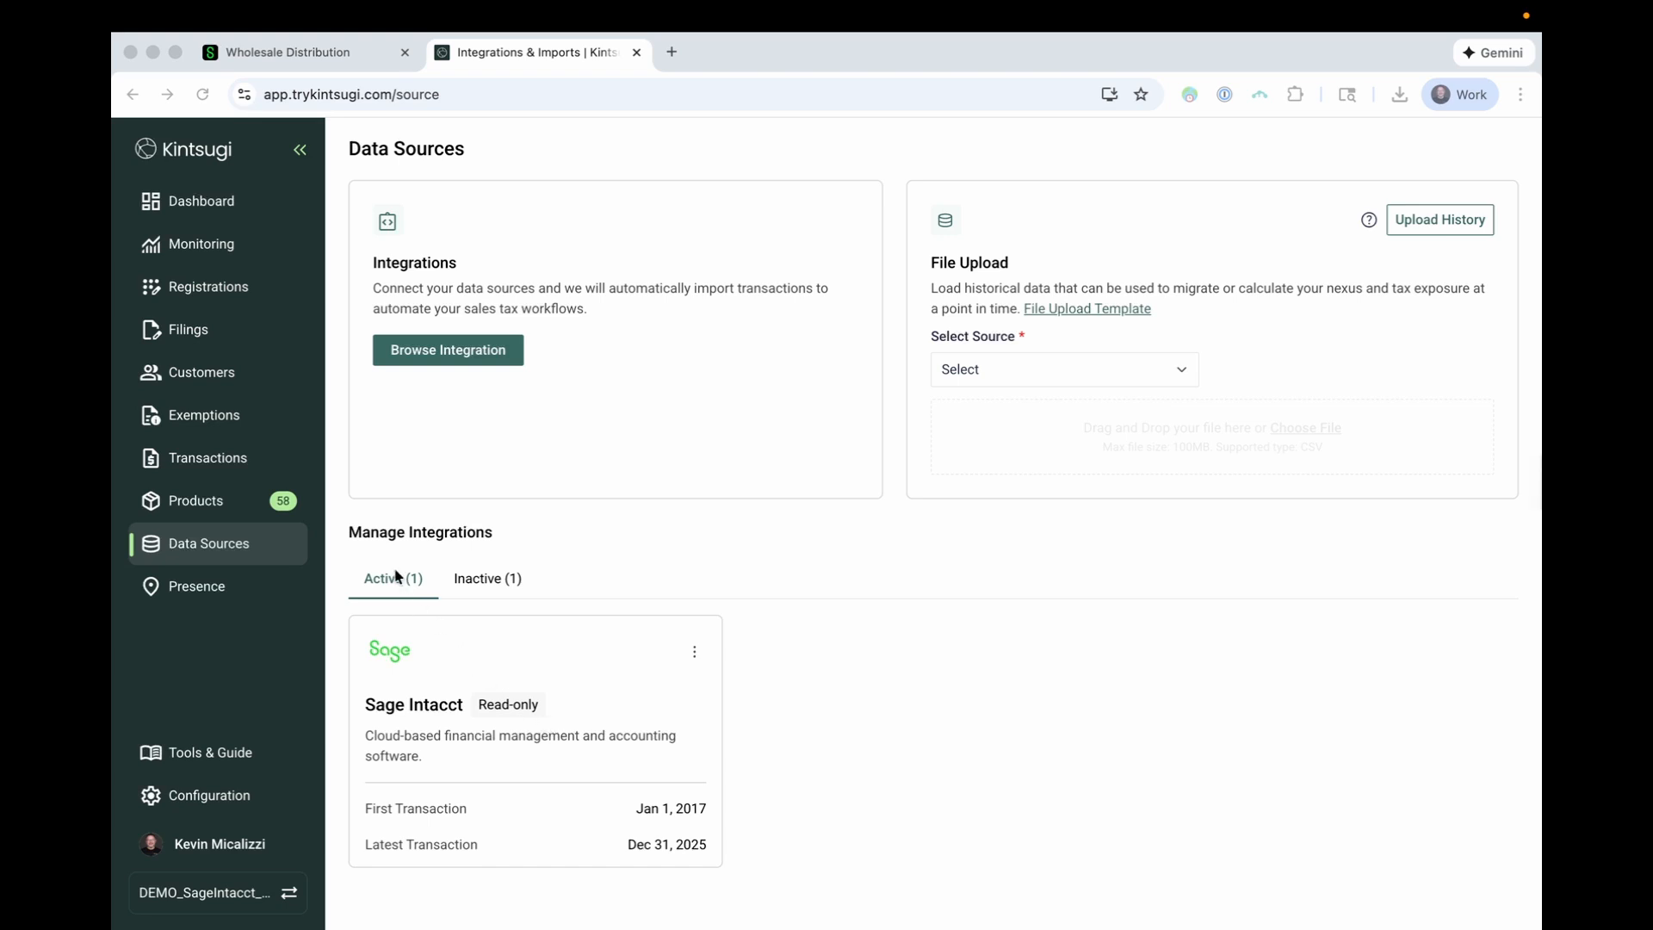
Open Kintsugi's Products page showing the Sage Intacct items awaiting approval
{"action": "left_click", "coordinate": [189, 502]}
{"action": "left_click", "coordinate": [191, 507]}
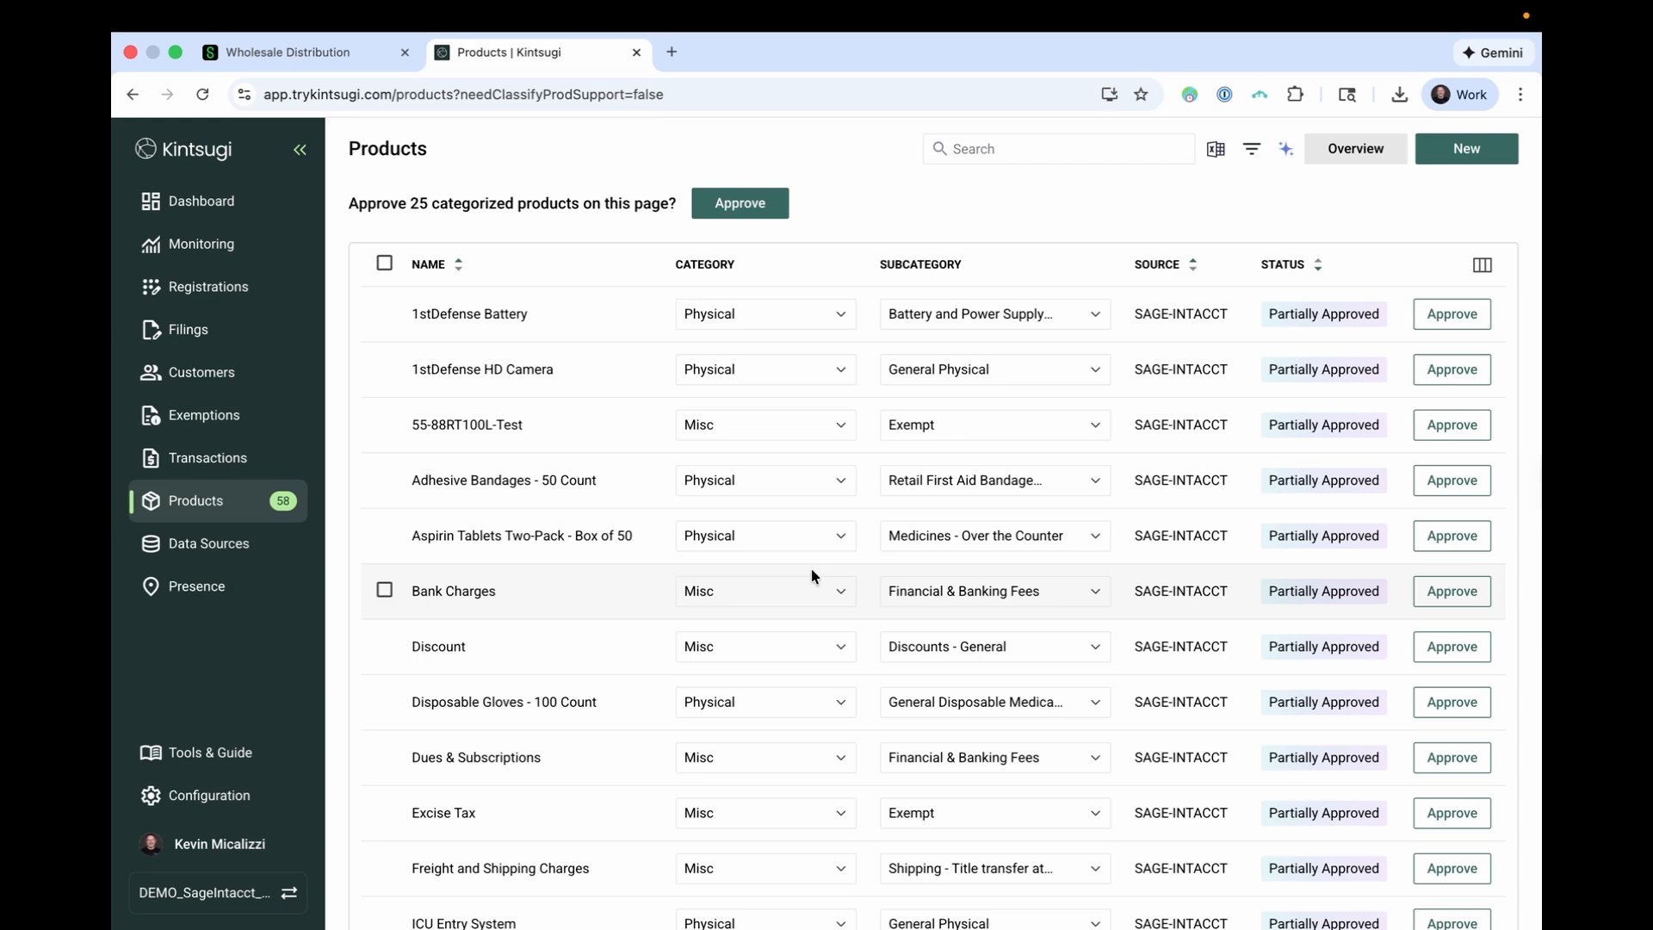
Browse the Dashboard, Customers and Transactions pages, ending back on the Dashboard
{"action": "left_click", "coordinate": [219, 203]}
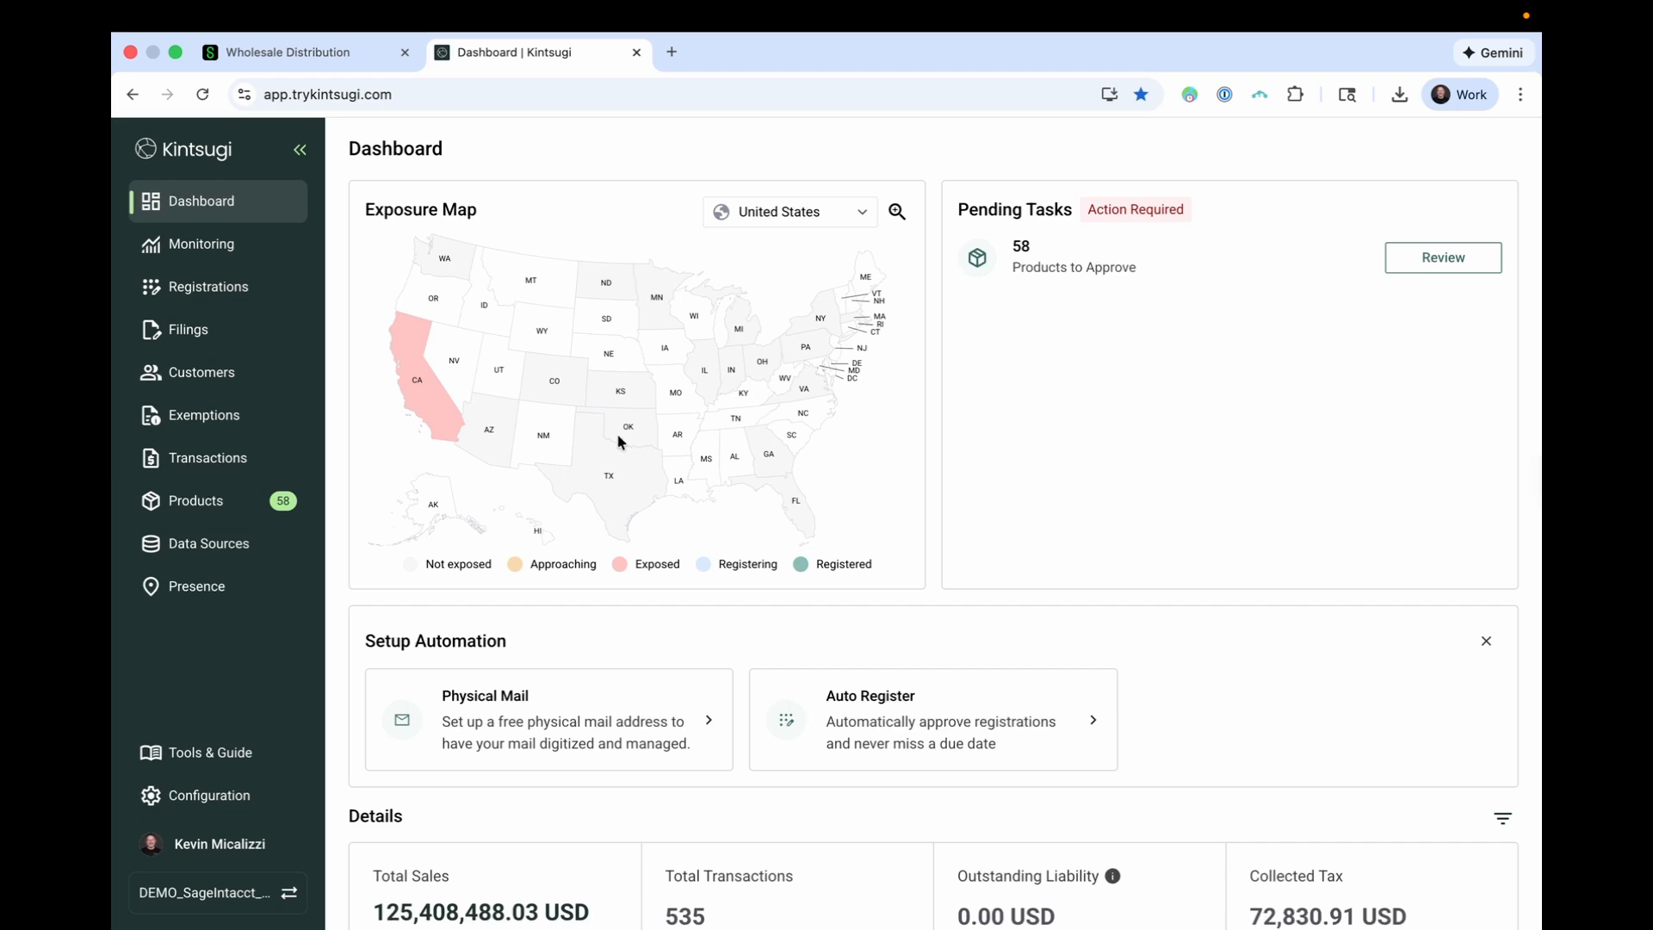
{"action": "left_click", "coordinate": [240, 371]}
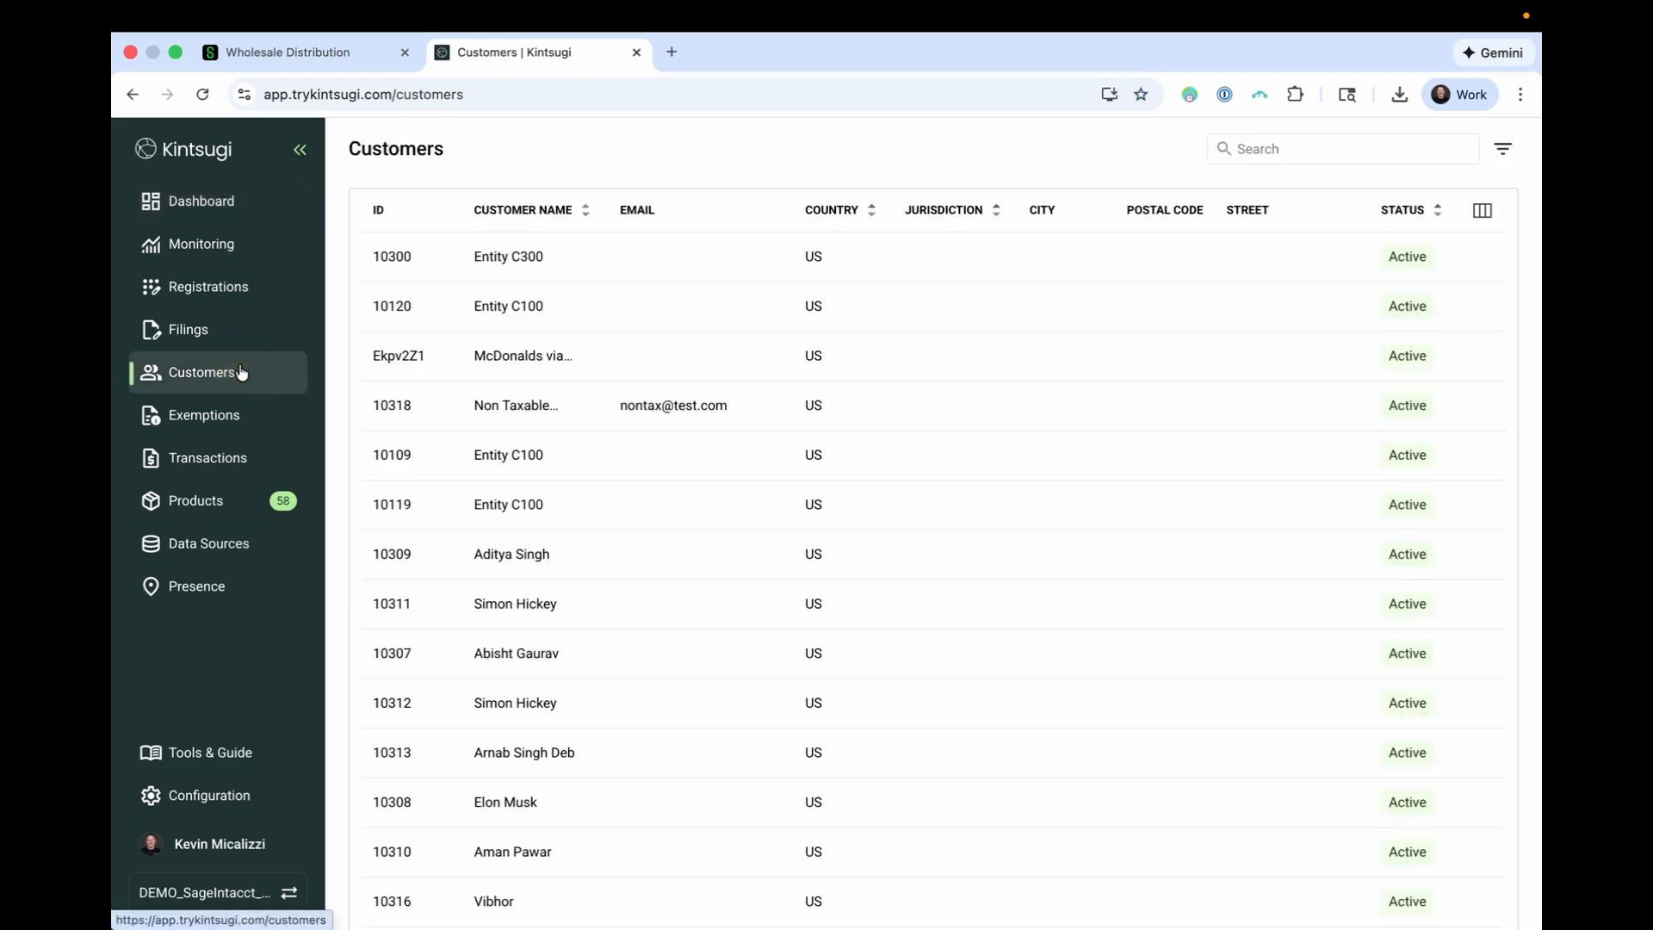
{"action": "left_click", "coordinate": [204, 465]}
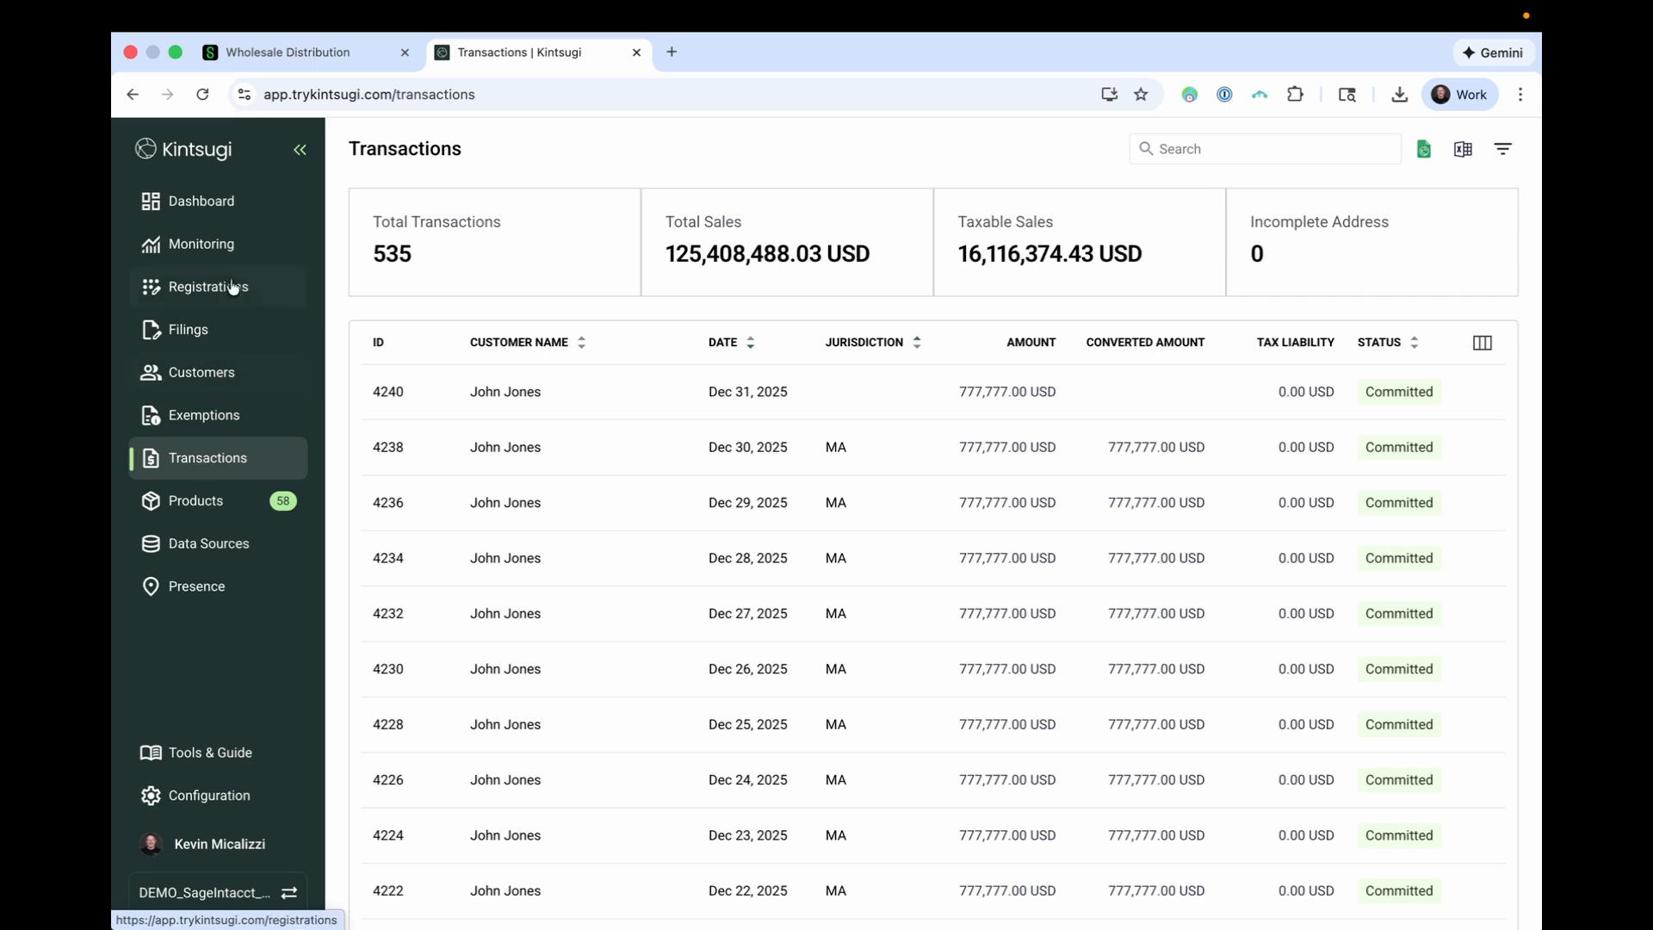
{"action": "left_click", "coordinate": [280, 213]}
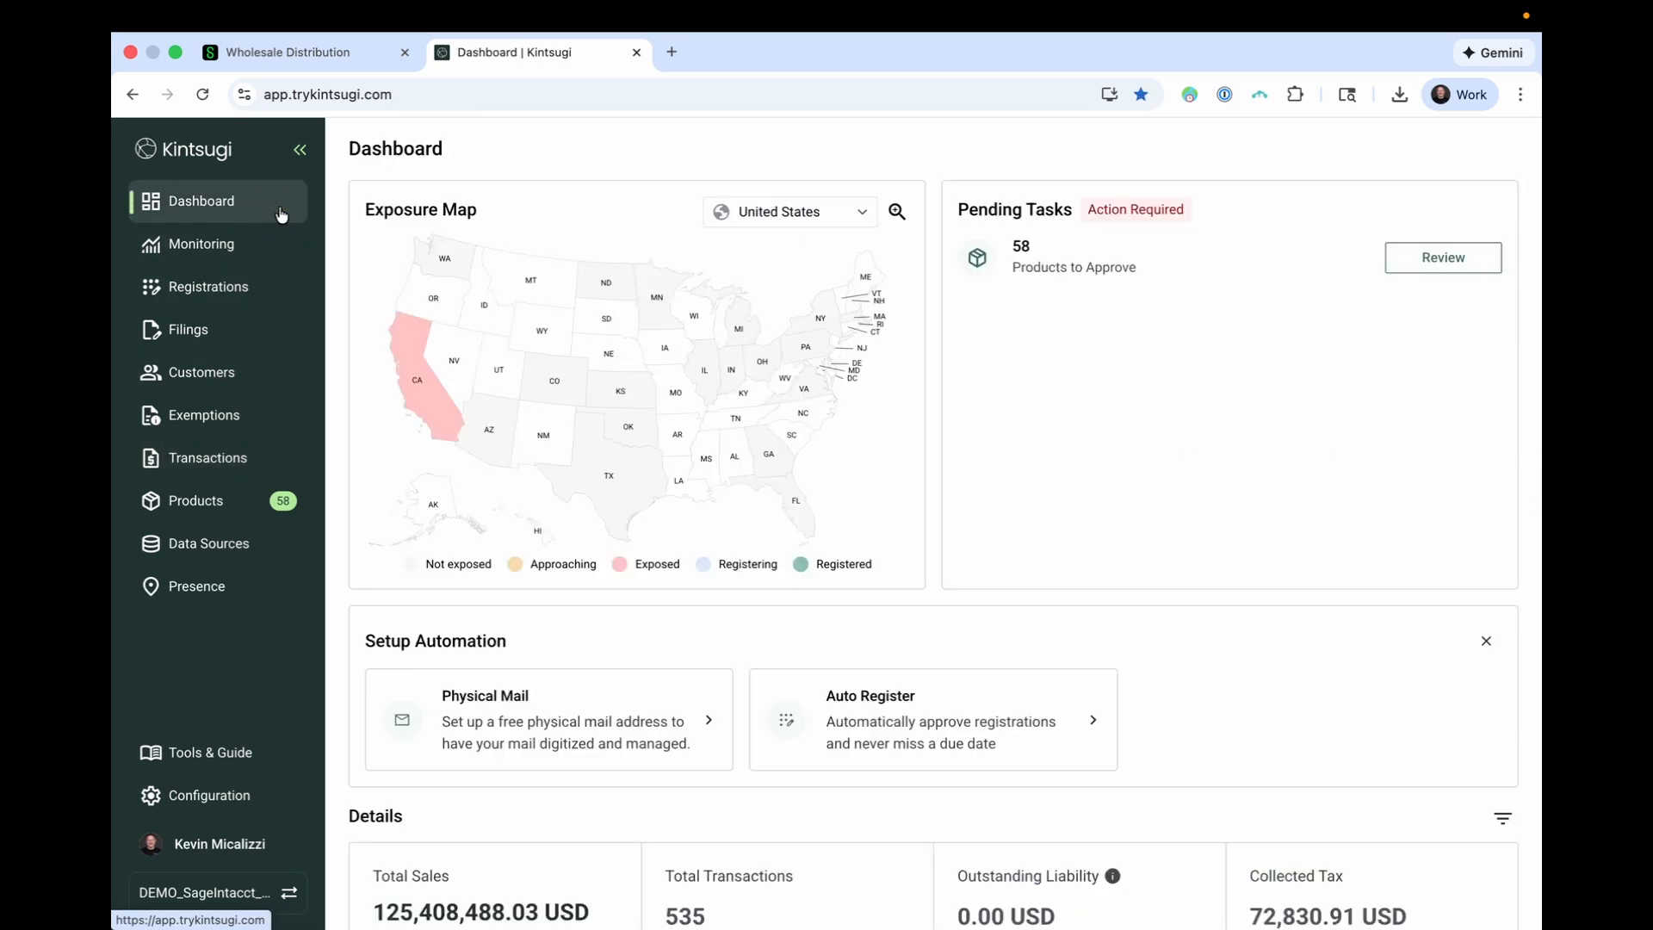